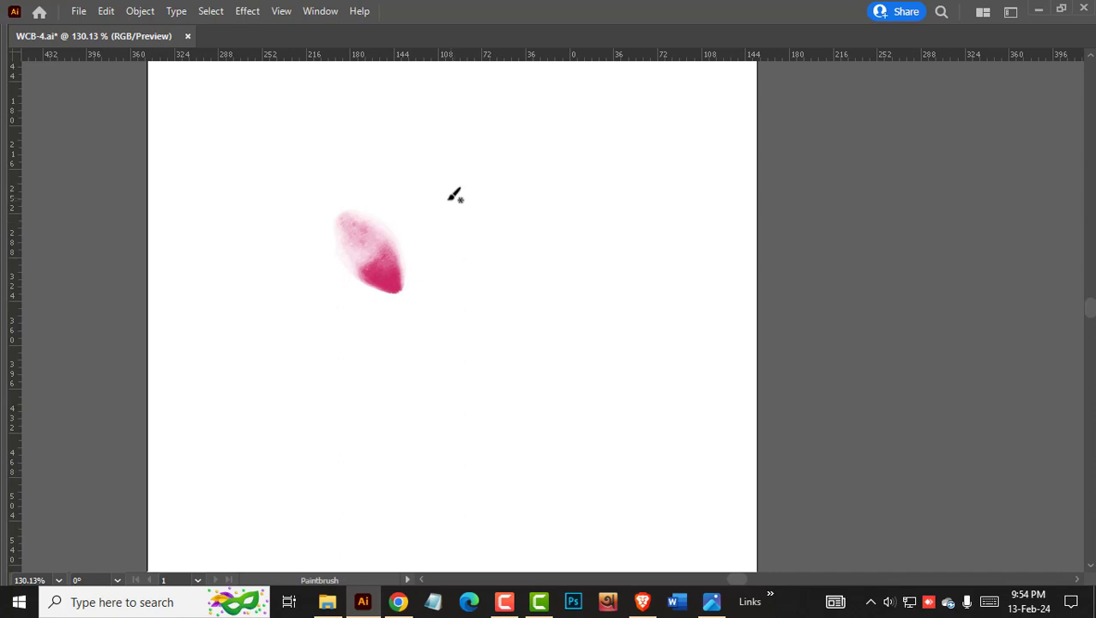
Paint a second pink watercolor petal opposite the existing one, leaning outward from the same base point.
left_click_drag(401, 291, 399, 292)
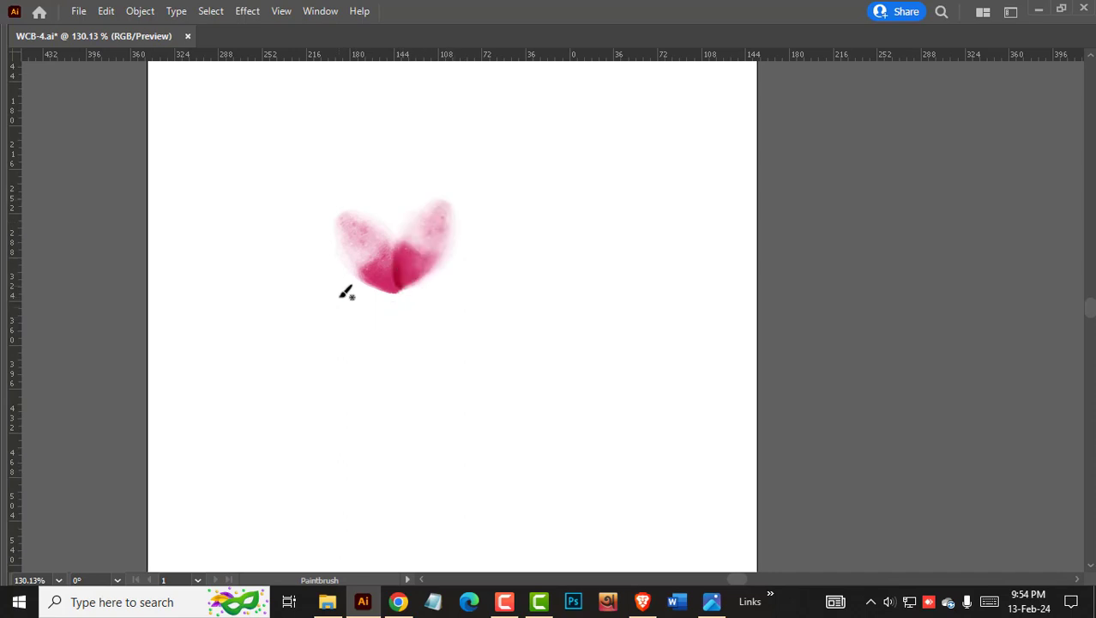
key("ctrl+z")
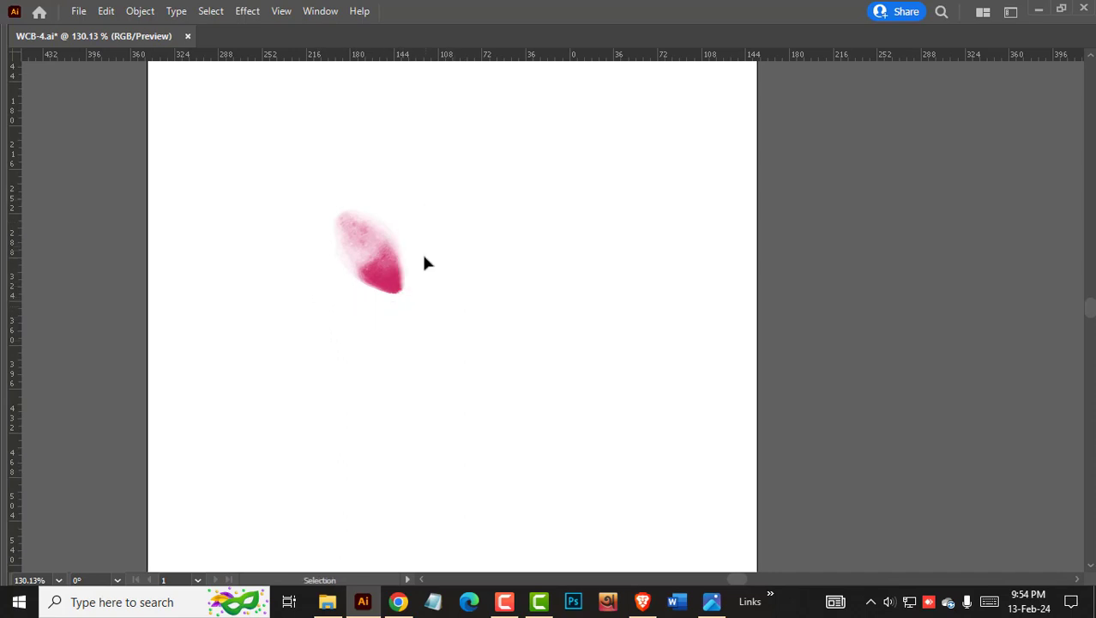
left_click_drag(397, 298, 395, 298)
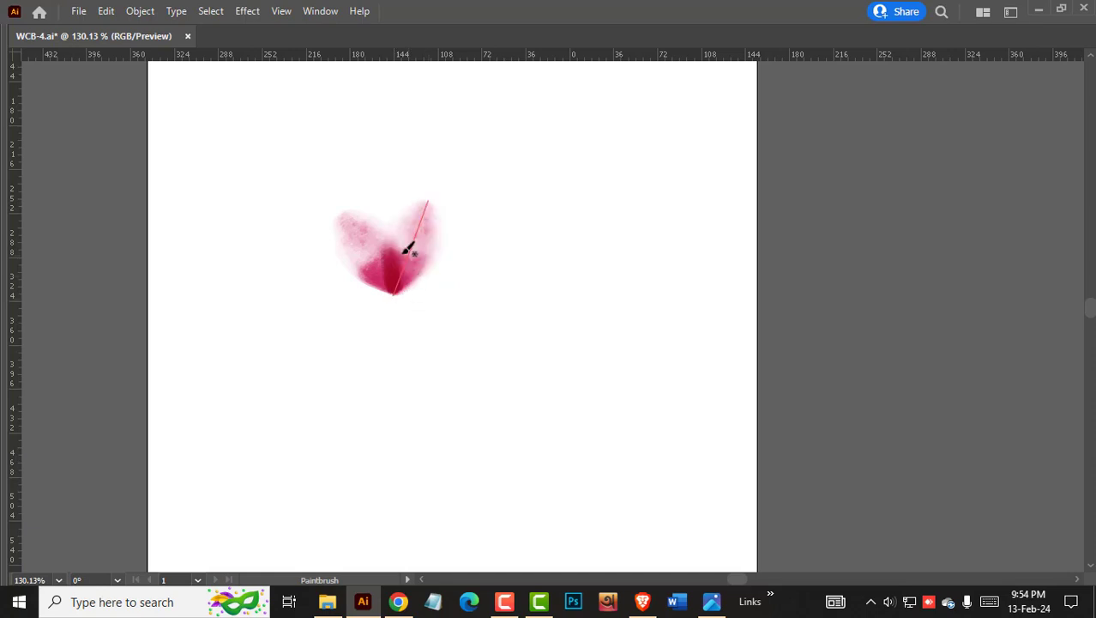
Move the two petals together up toward the middle of the artboard and rotate them into a symmetrical V.
key("v")
left_click_drag(311, 172, 477, 291)
mouse_move(422, 240)
left_mouse_down()
mouse_move(499, 225)
mouse_move(473, 207)
left_mouse_up()
left_click_drag(526, 169, 529, 195)
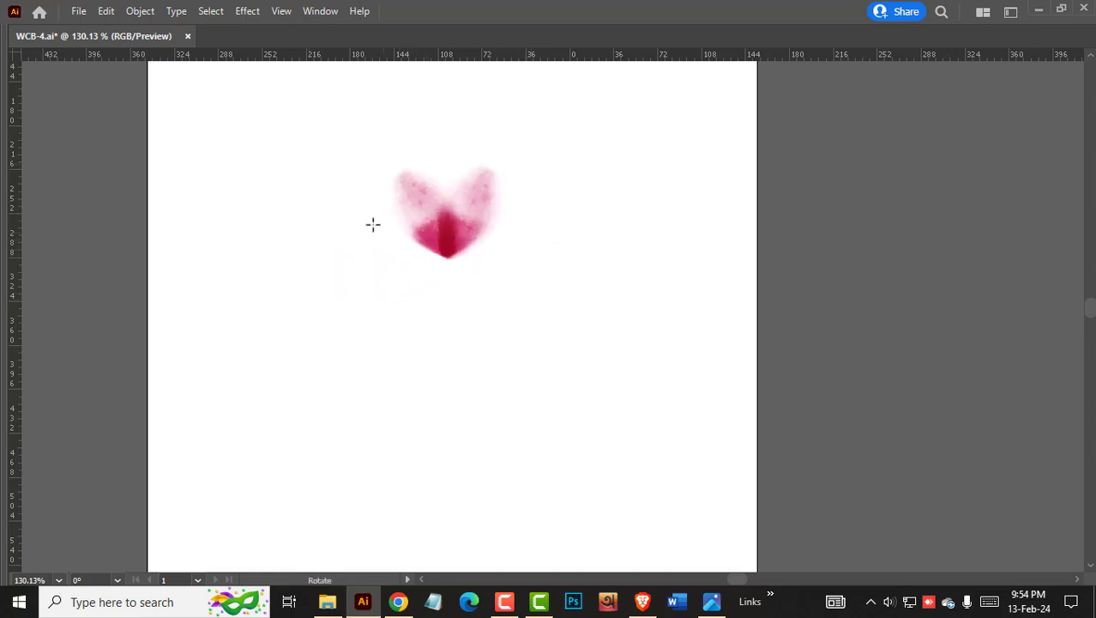
Paint a third petal spreading sideways from the base of the other two, and adjust its placement.
key("b")
left_click_drag(455, 258, 453, 257)
key("v")
left_click_drag(384, 252, 386, 245)
left_click(489, 278)
left_click(483, 205)
Select all three petals and rotate them clockwise until the fan stands upright.
left_click_drag(311, 143, 554, 268)
key("b")
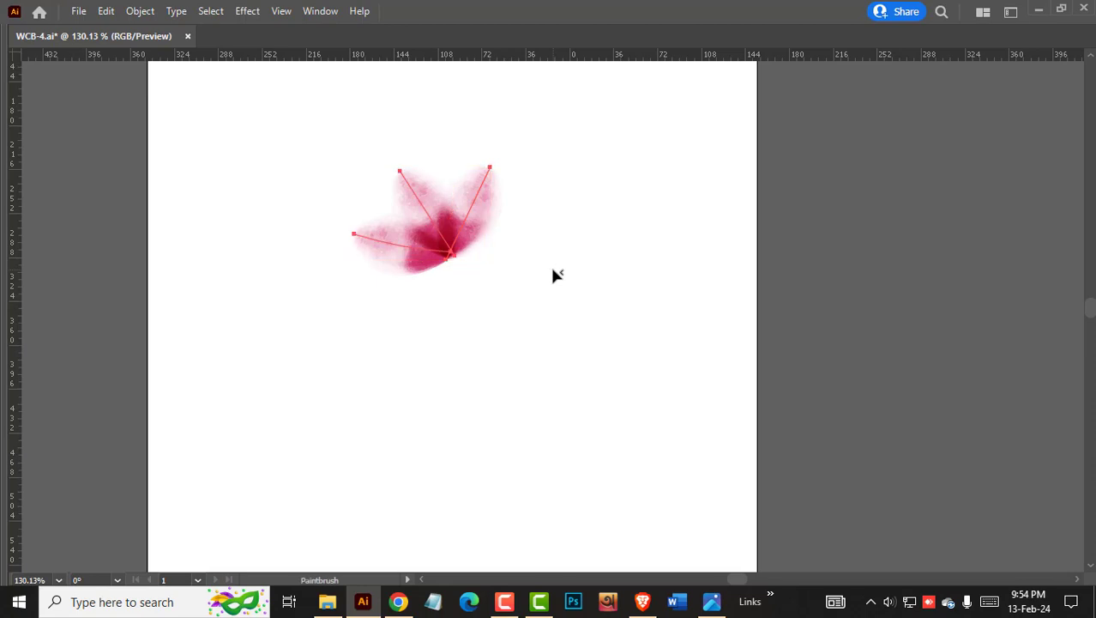
key("r")
mouse_move(553, 196)
left_mouse_down()
mouse_move(573, 215)
mouse_move(578, 264)
left_mouse_up()
Rotate the middle petal about its base so that it points straight up.
key("v")
left_click(429, 194)
key("r")
left_click(431, 260)
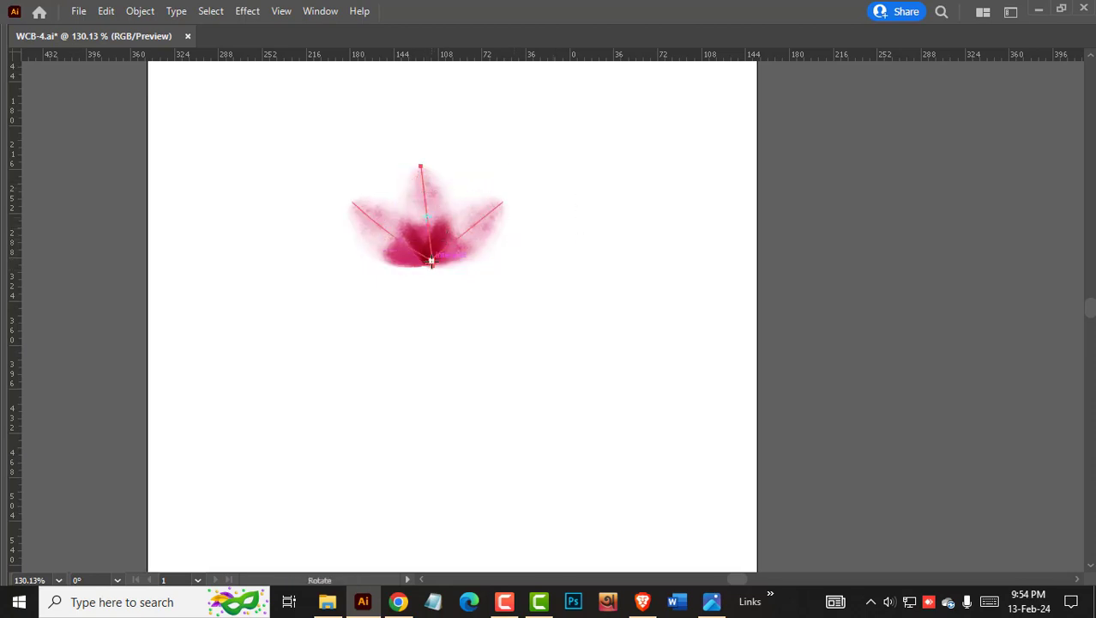
left_click_drag(434, 171, 447, 164)
Rotate the left petal slightly upward about its base to balance the right one.
key("v")
left_click(375, 234)
key("r")
left_click(427, 258)
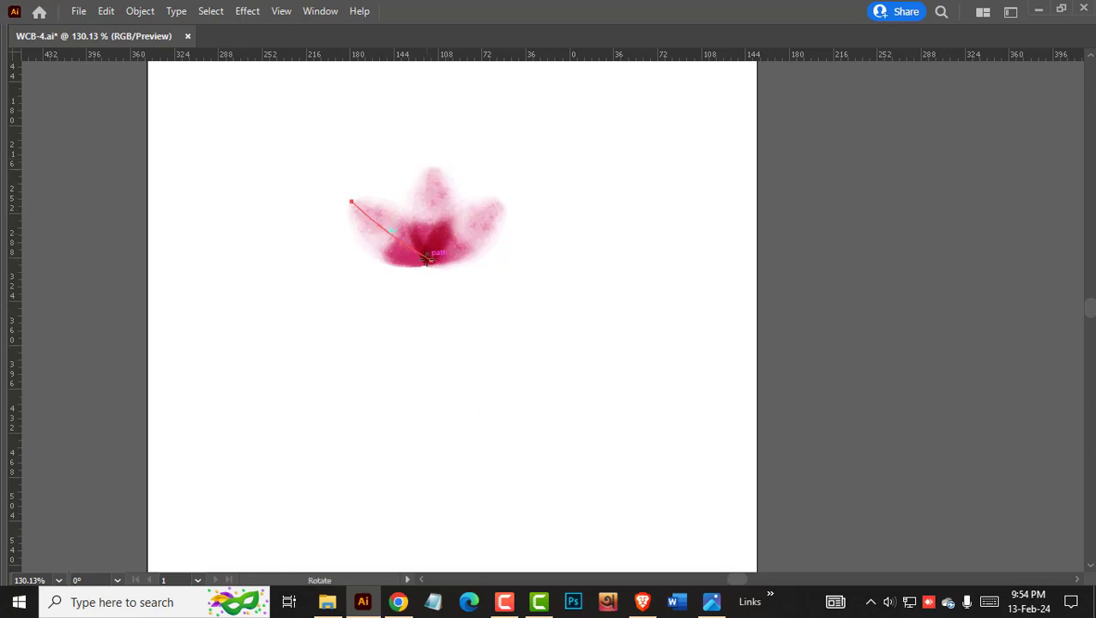
left_click_drag(300, 221, 304, 215)
left_click(345, 132)
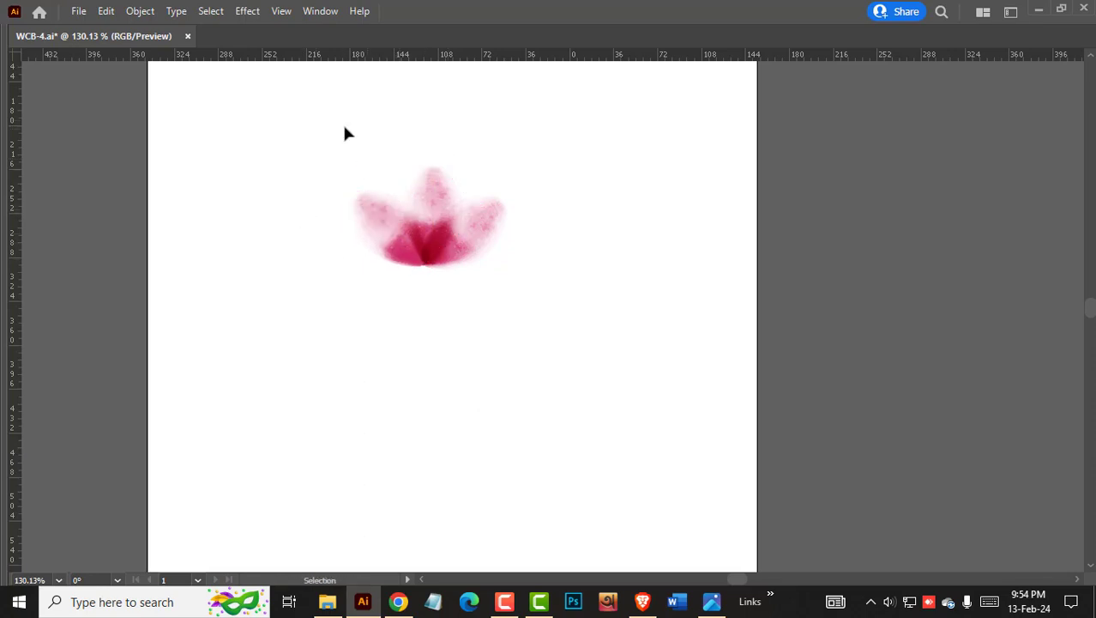
left_click(712, 601)
left_click(363, 601)
left_click(1074, 298)
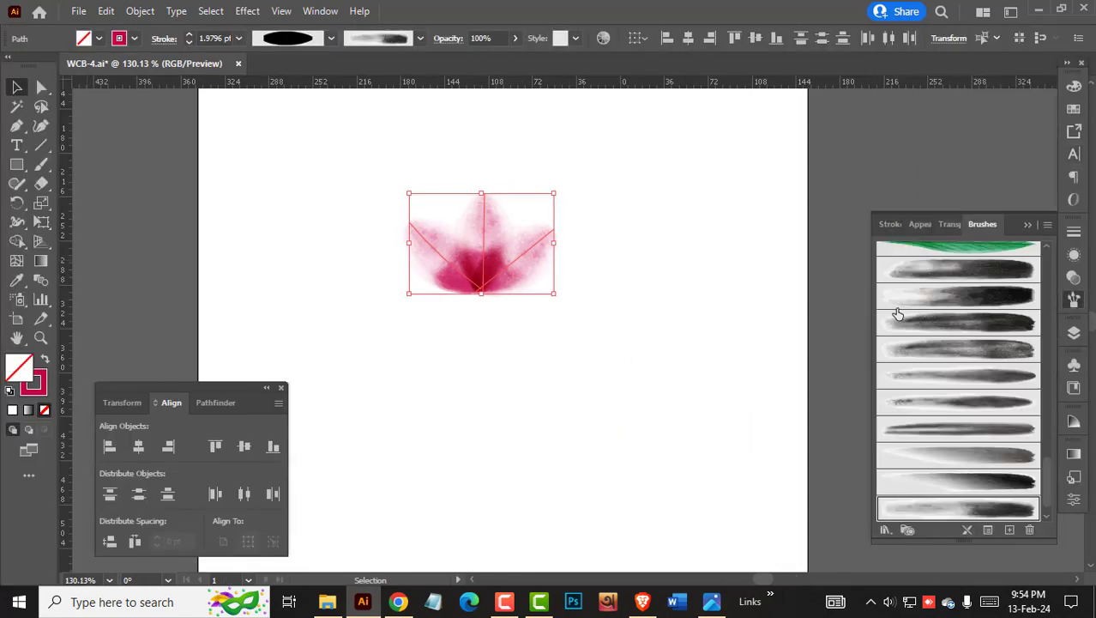
left_click(1074, 333)
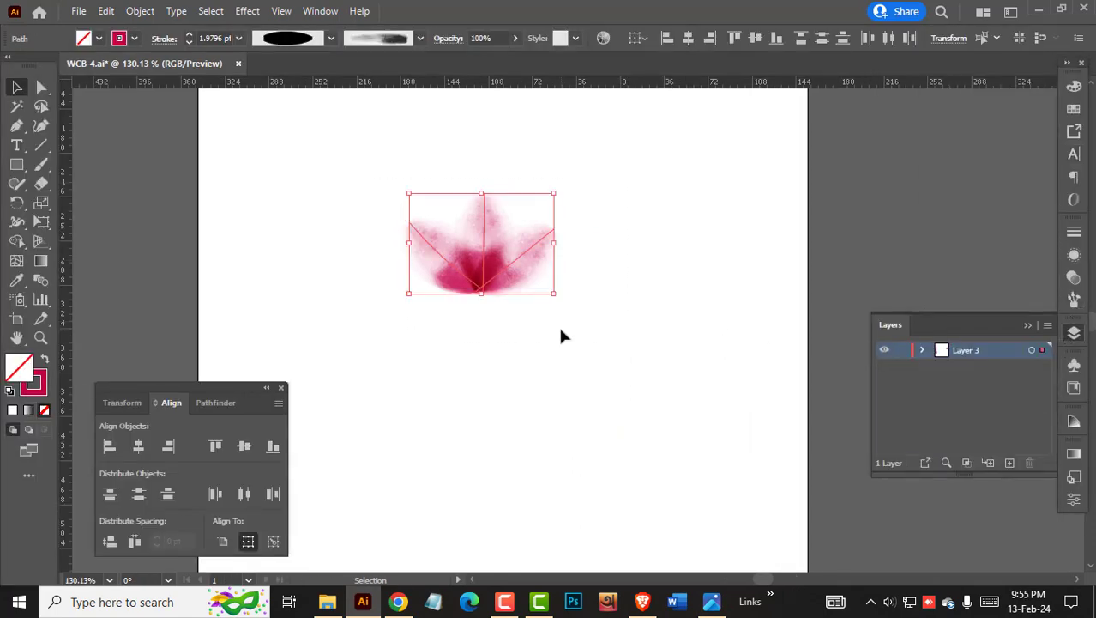
left_click(562, 336)
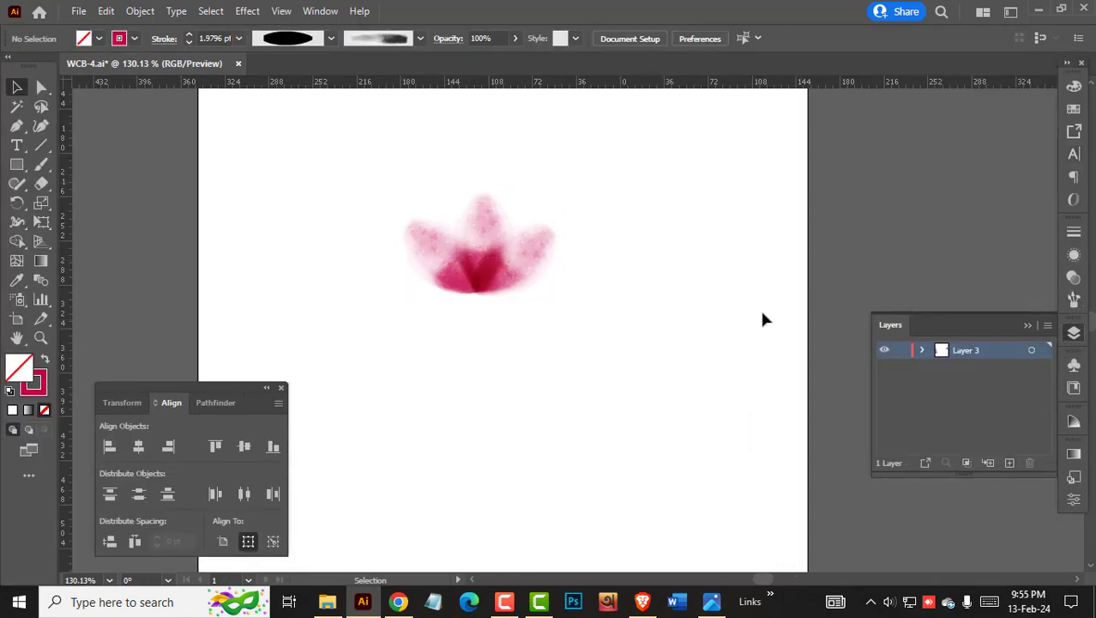
Set the blending mode of the three petals to Normal.
left_click(42, 164)
left_click(438, 228)
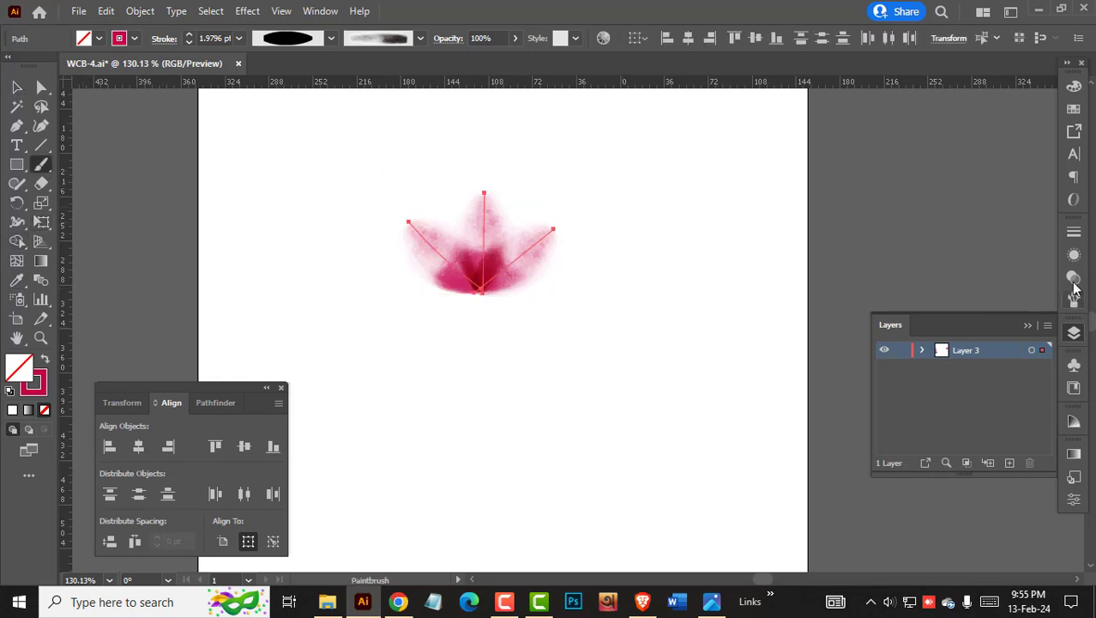
left_click(1073, 280)
left_click(915, 252)
left_click(915, 270)
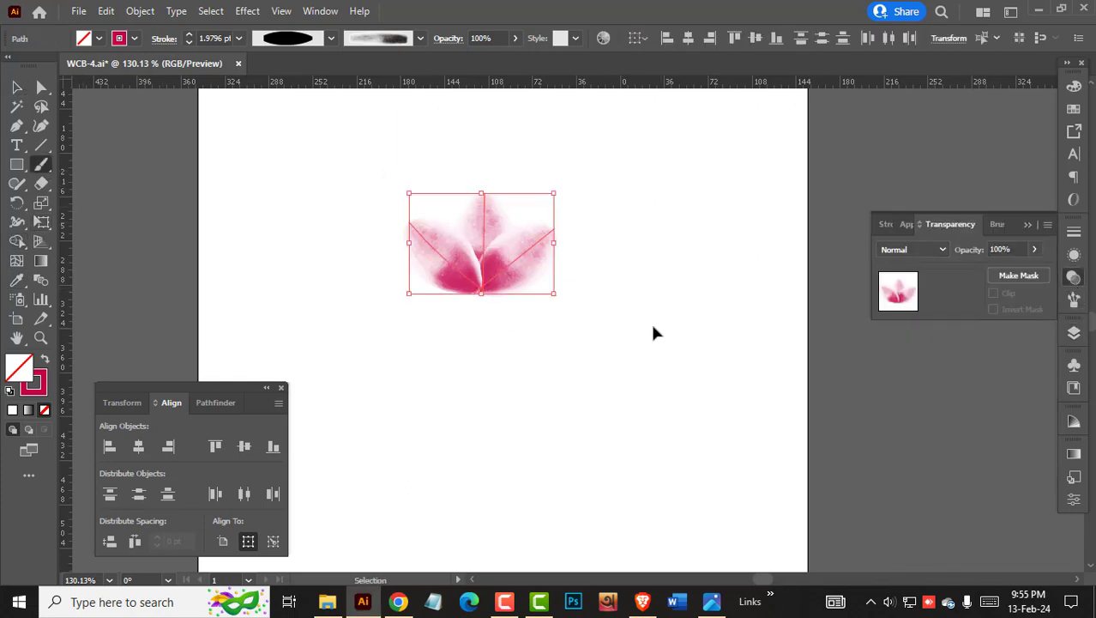
Reselect the three petals and set their blending mode to Darken.
left_click(651, 322, "ctrl")
left_click_drag(500, 221, 566, 285)
left_click(566, 296)
left_click(914, 250)
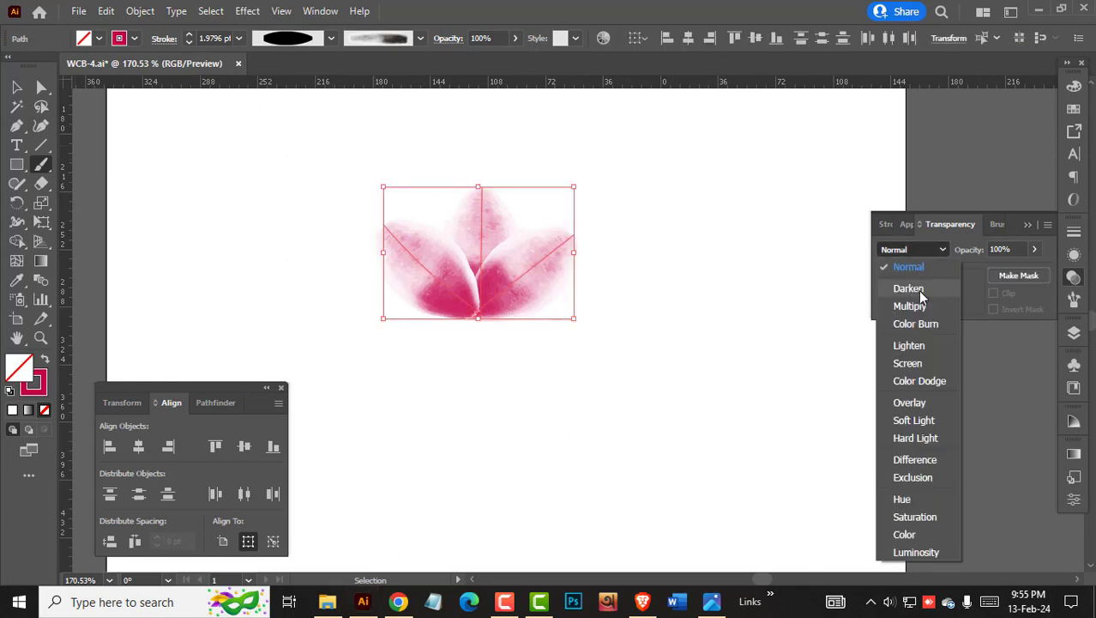
left_click(916, 287)
left_click(681, 352)
scroll(691, 351, "down", 1)
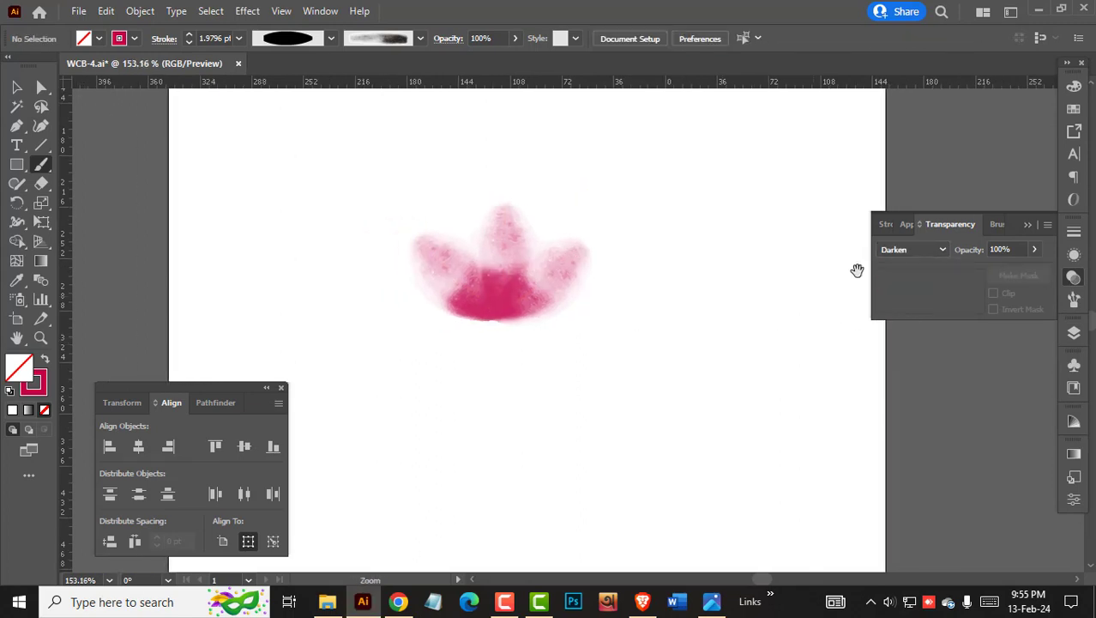
Paint an extra stroke over the middle petal, set its blending mode to Multiply and its stroke weight to 1.4 pt.
left_click(911, 250)
left_click(638, 340)
left_click(503, 279, "ctrl")
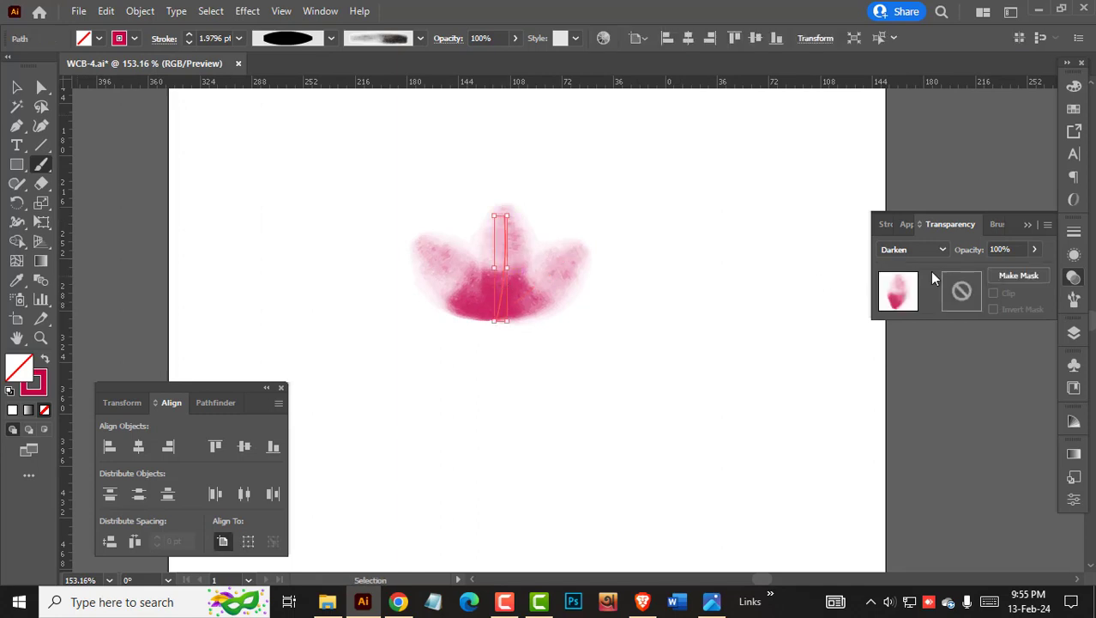
left_click(918, 249)
left_click(906, 306)
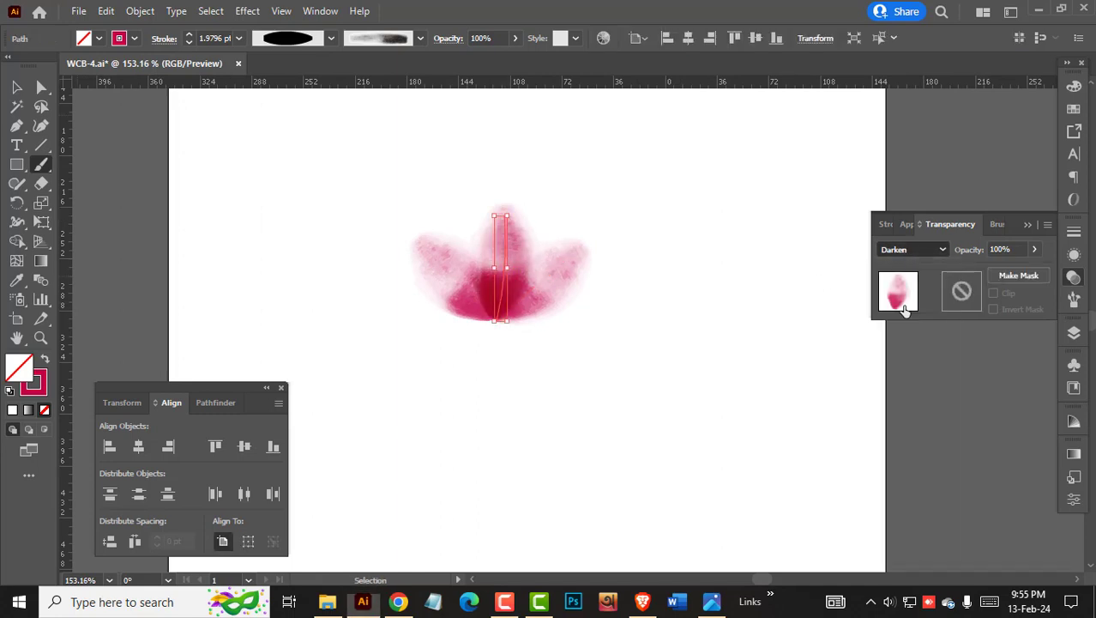
left_click(188, 41)
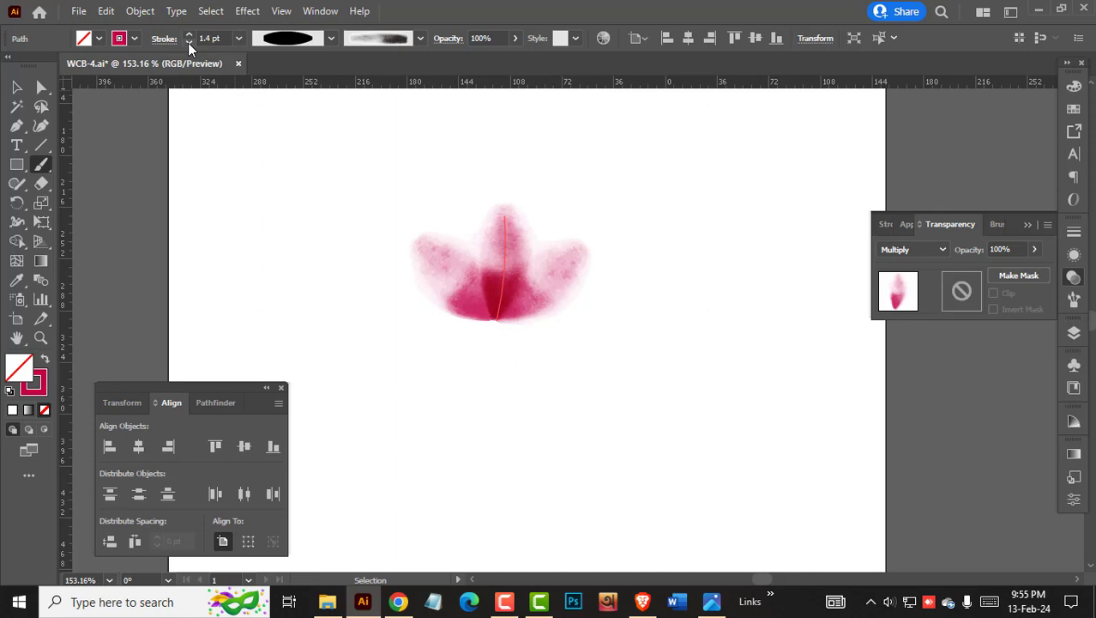
left_click(627, 278, "ctrl")
Paint a second layer over the left petal from its tip down to the flower's base.
left_click_drag(417, 242, 430, 256)
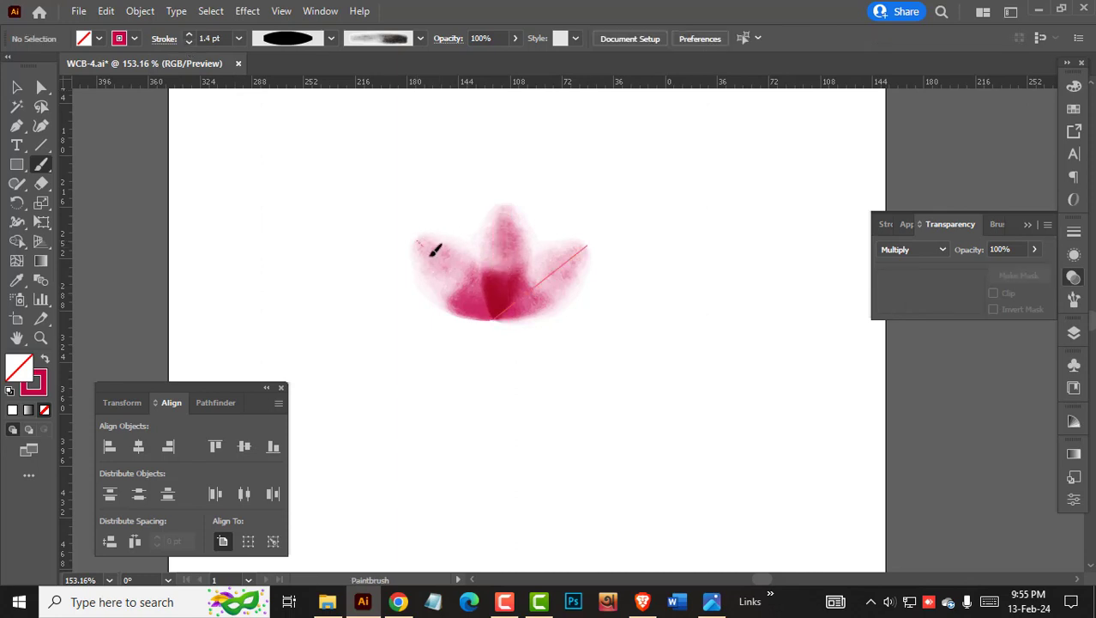
left_click_drag(462, 307, 461, 310)
left_click(600, 346, "ctrl")
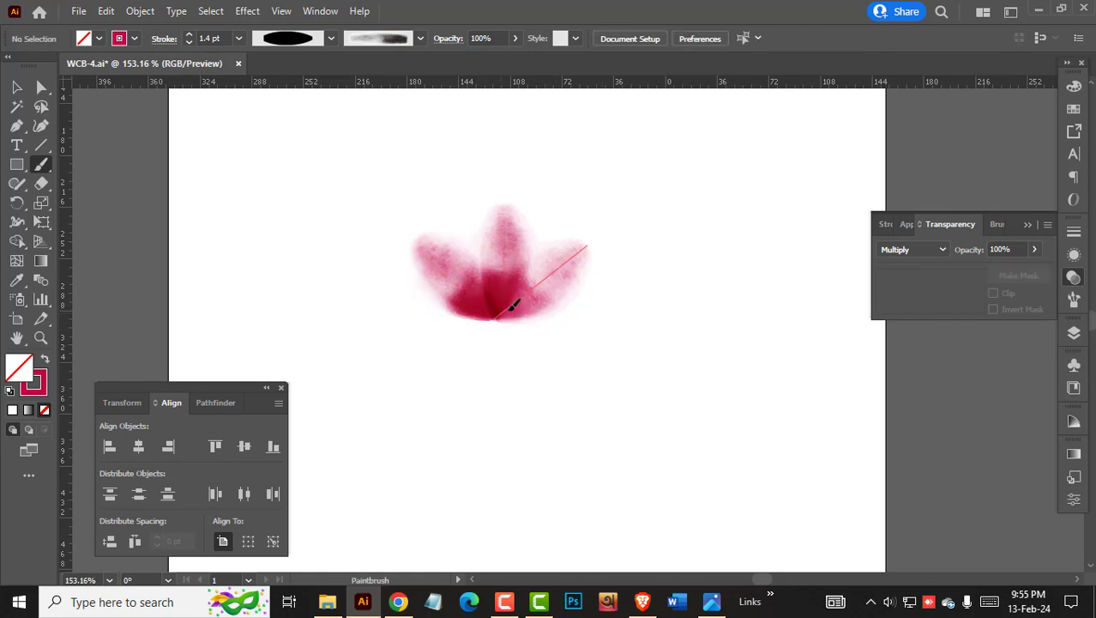
Paint a second layer over the right petal from base to tip, and set its stroke weight to 1.5 pt.
left_click_drag(581, 255, 582, 254)
key("ctrl+z")
left_click_drag(505, 312, 495, 318)
left_click(552, 281, "ctrl")
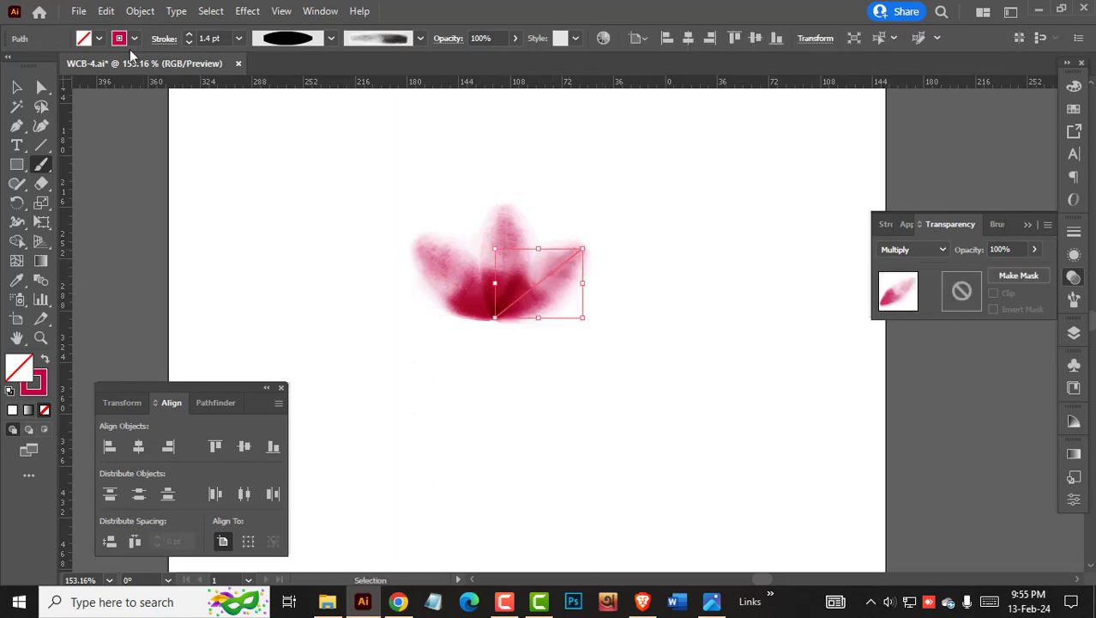
left_click(189, 34)
left_click(678, 235, "ctrl")
Pick up the black brush sample beside the artboard, paint a short test stroke at the flower's base, and reduce its weight to 1.3 pt.
mouse_move(496, 276)
left_mouse_down()
mouse_move(681, 330)
mouse_move(502, 332)
mouse_move(594, 261)
mouse_move(456, 290)
mouse_move(346, 340)
mouse_move(320, 223)
left_mouse_up()
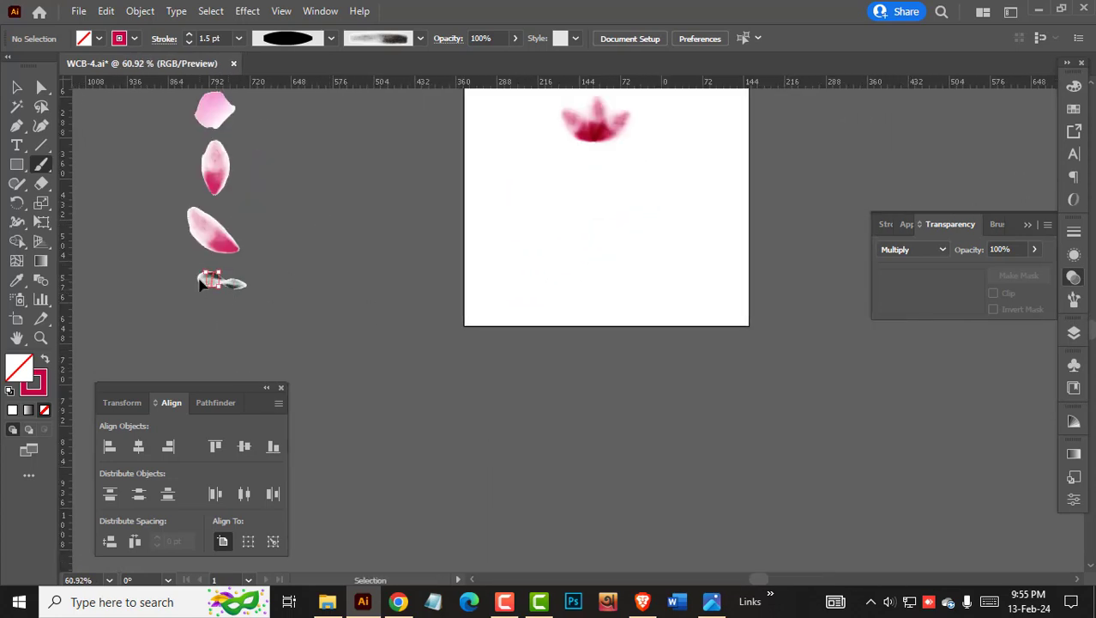
left_click_drag(643, 157, 645, 400)
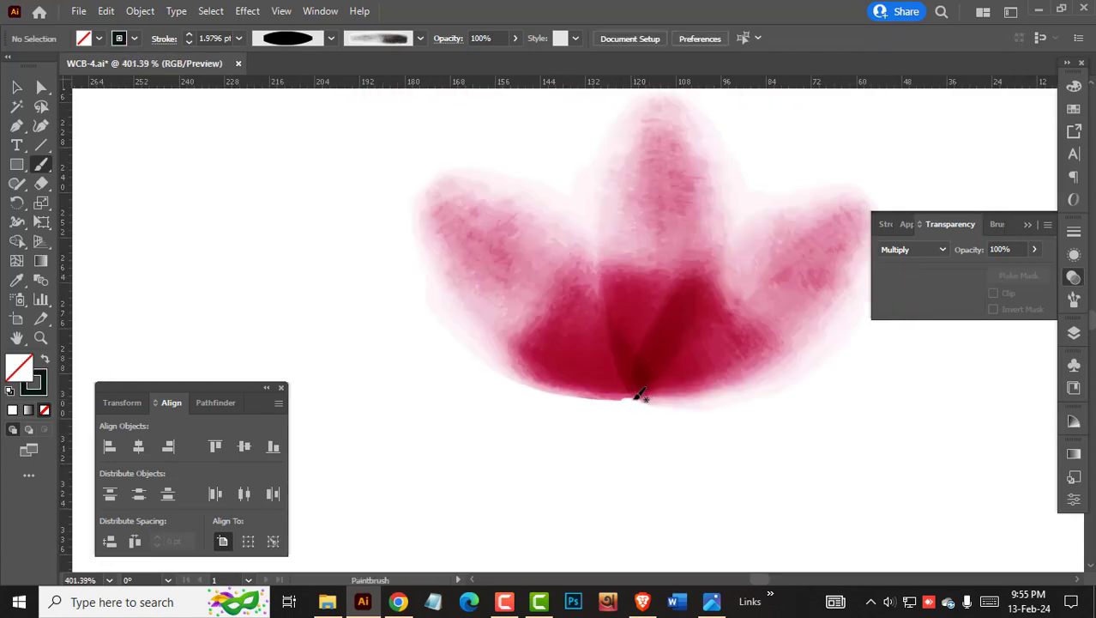
left_click_drag(649, 341, 648, 342)
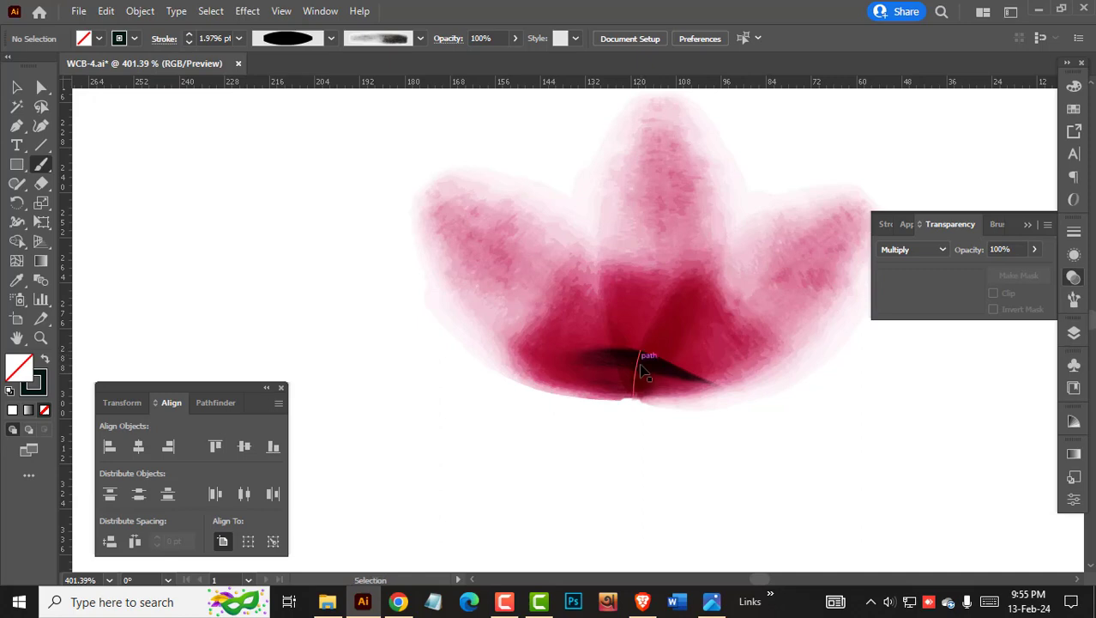
left_click(188, 44)
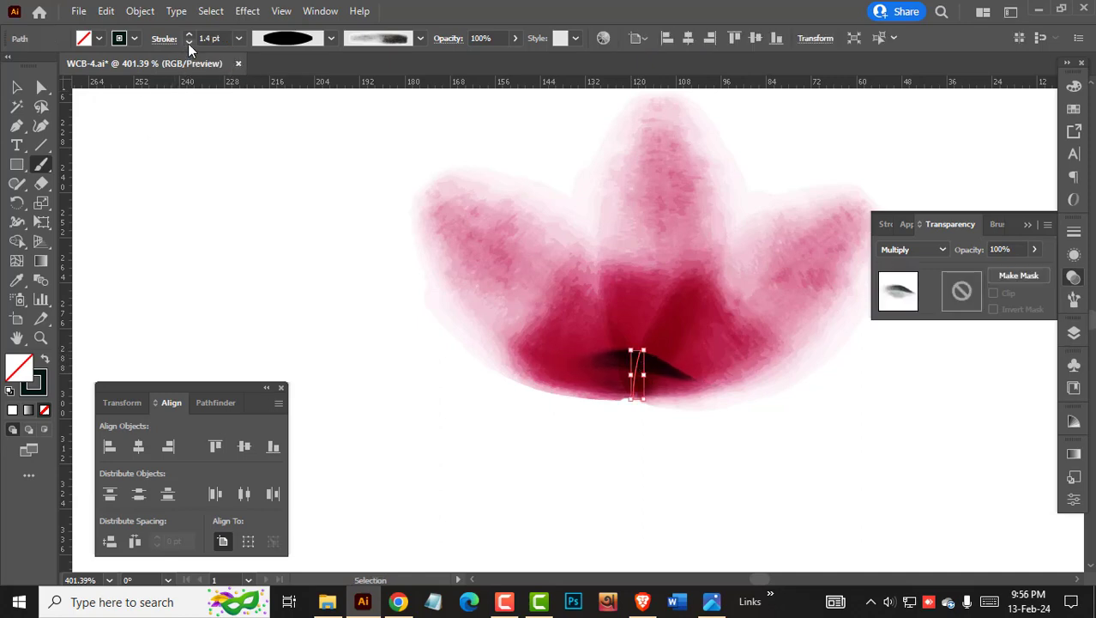
Delete the black test stroke at the flower's base.
left_click(663, 422, "ctrl")
left_click(636, 363, "ctrl")
key("Delete")
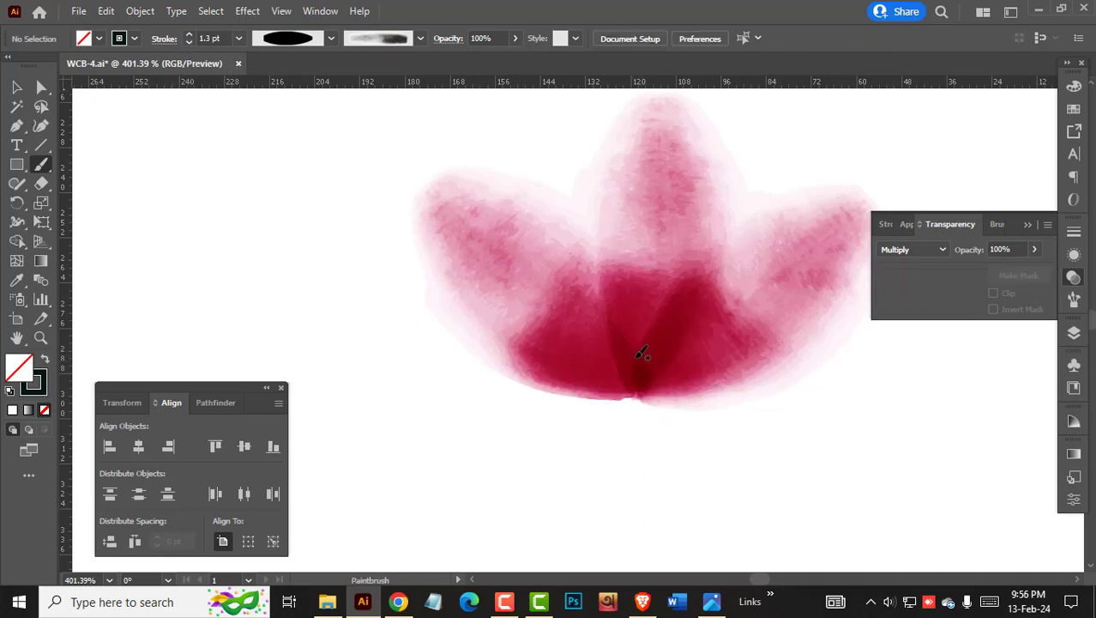
Paint a short upright black shadow stroke at the center of the flower's base.
mouse_move(641, 399)
left_mouse_down()
mouse_move(642, 420)
mouse_move(640, 372)
mouse_move(664, 402)
mouse_move(636, 332)
left_mouse_up()
left_click(616, 417, "ctrl")
key("ctrl+z")
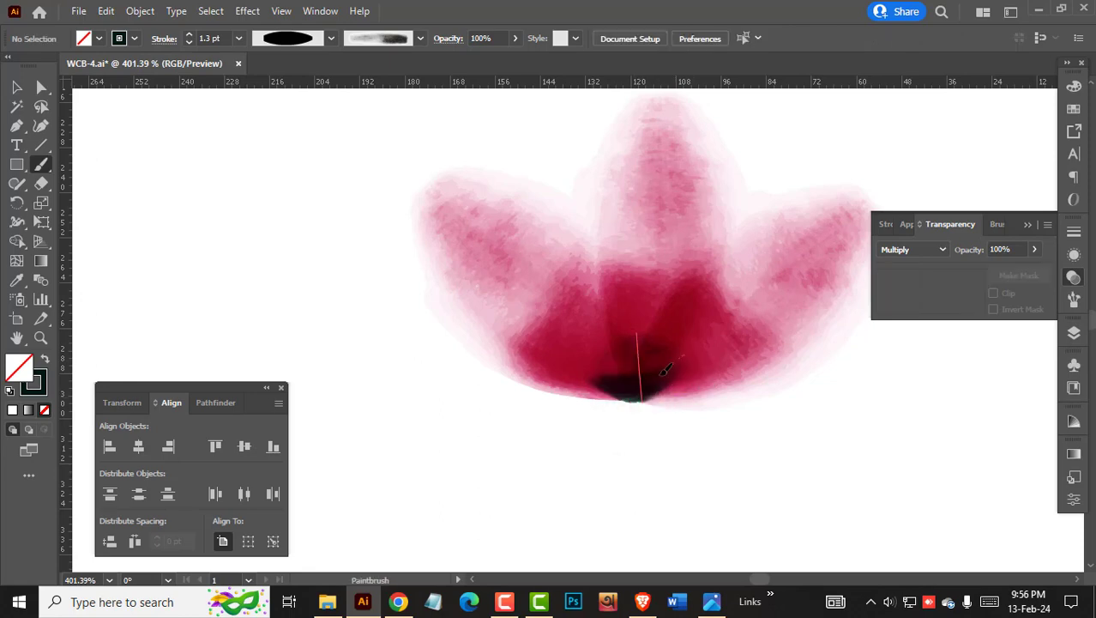
mouse_move(684, 387)
left_mouse_down()
mouse_move(605, 370)
mouse_move(667, 367)
mouse_move(647, 357)
mouse_move(621, 366)
mouse_move(684, 375)
left_mouse_up()
key("ctrl+z")
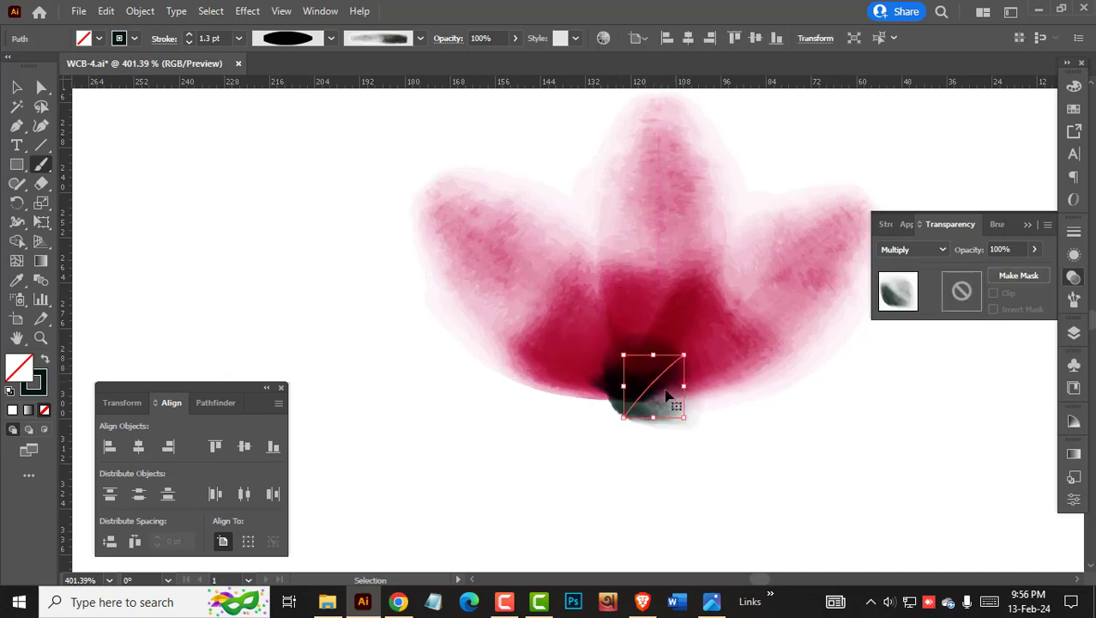
key("ctrl+z")
Paint another upright black stroke over the flower's base and set its opacity to 37%.
left_click_drag(640, 416, 638, 395)
left_click(515, 37)
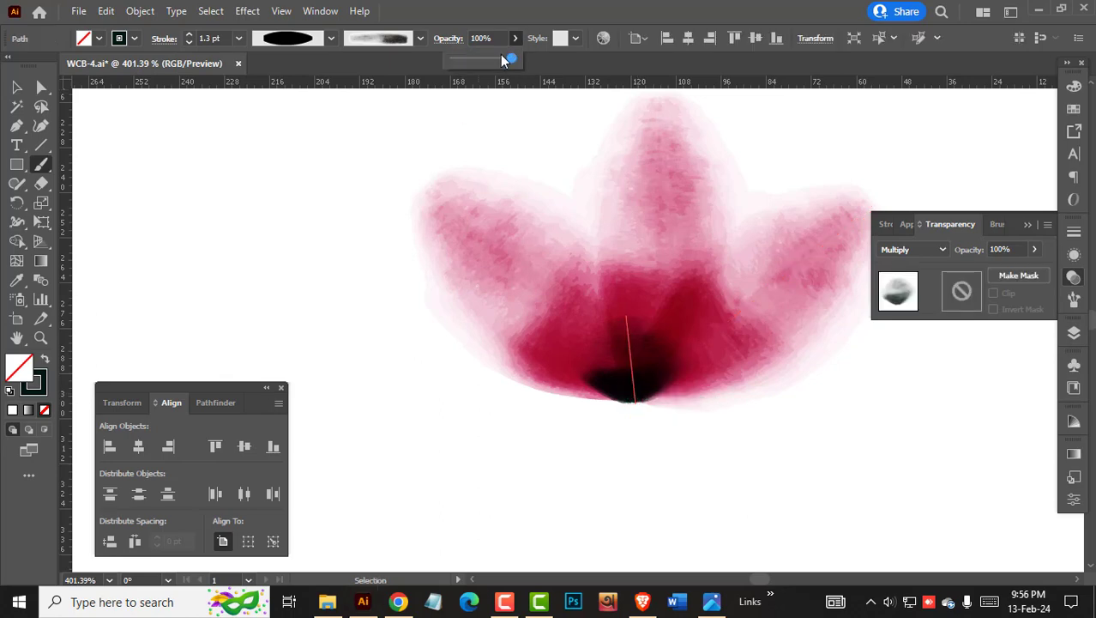
left_click_drag(515, 59, 476, 59)
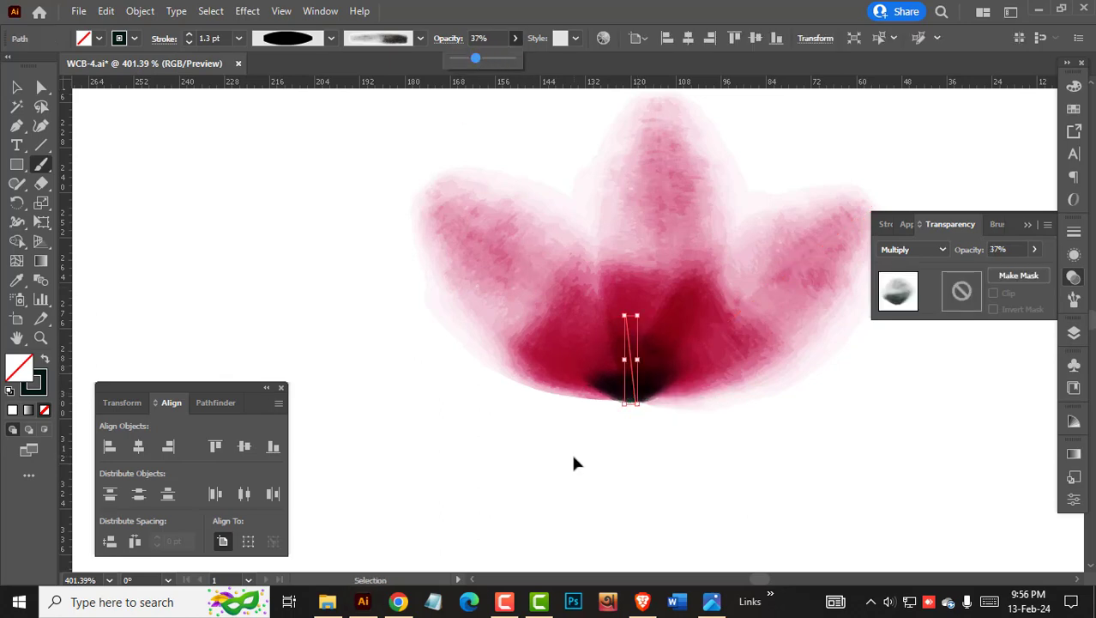
left_click(572, 453, "ctrl")
Paint a translucent black shading stroke along the lower part of the right petal to the flower's base.
left_click_drag(788, 270, 657, 368)
left_click_drag(731, 343, 719, 367)
key("ctrl+shift+a")
Paint a black shading stroke along the lower part of the left petal and set its opacity to 59%.
left_click_drag(520, 279, 633, 386)
left_click_drag(570, 337, 563, 338)
left_click(513, 40)
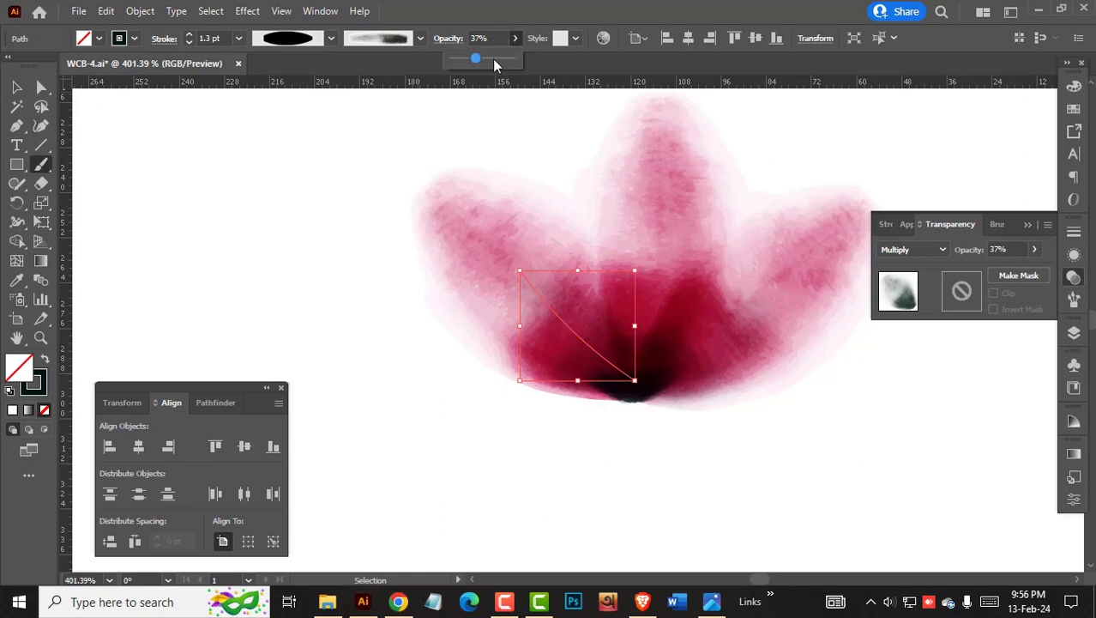
left_click_drag(492, 58, 487, 60)
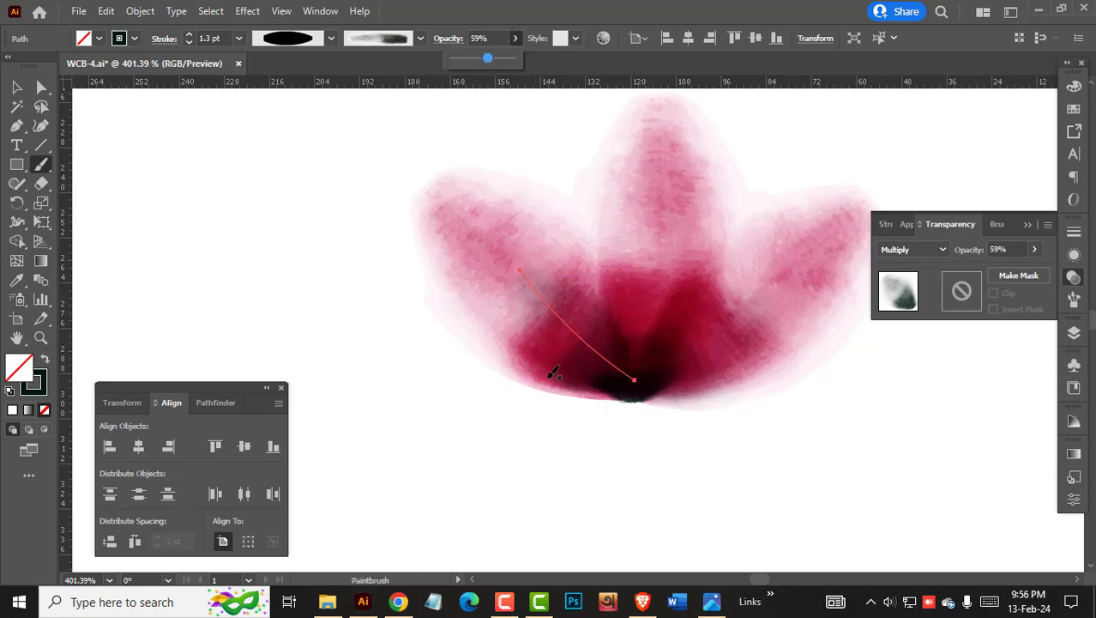
left_click(556, 442, "ctrl")
Paint a black shading stroke down the middle petal to the base and set its weight to 1.1 pt.
left_click_drag(650, 197, 643, 384)
left_click_drag(644, 299, 640, 291)
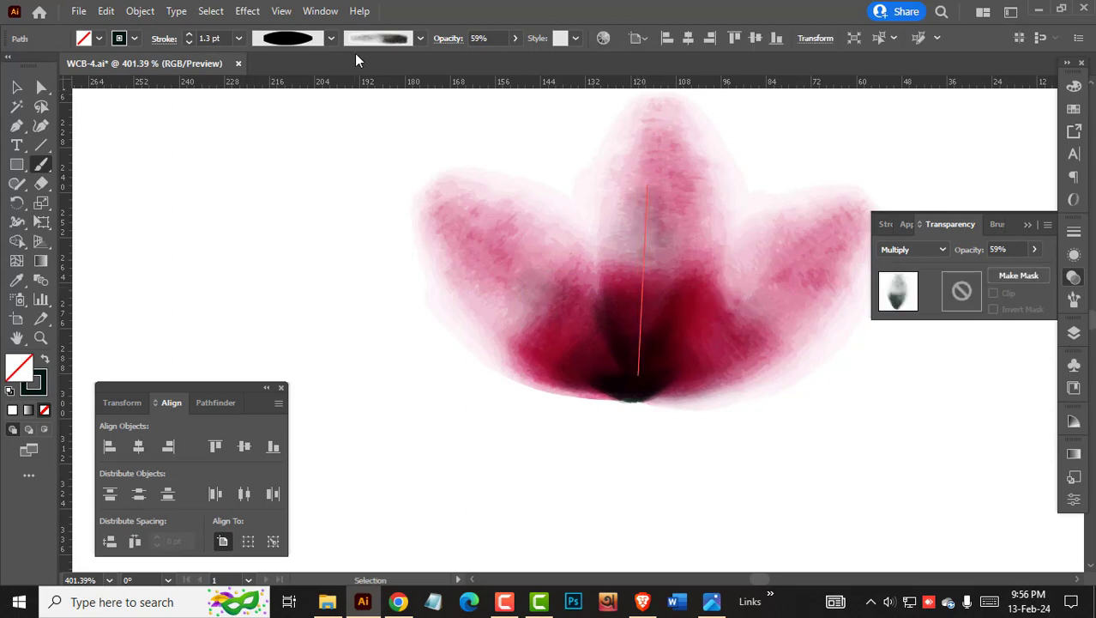
left_click(192, 44)
left_click(192, 44)
left_click(715, 409, "ctrl")
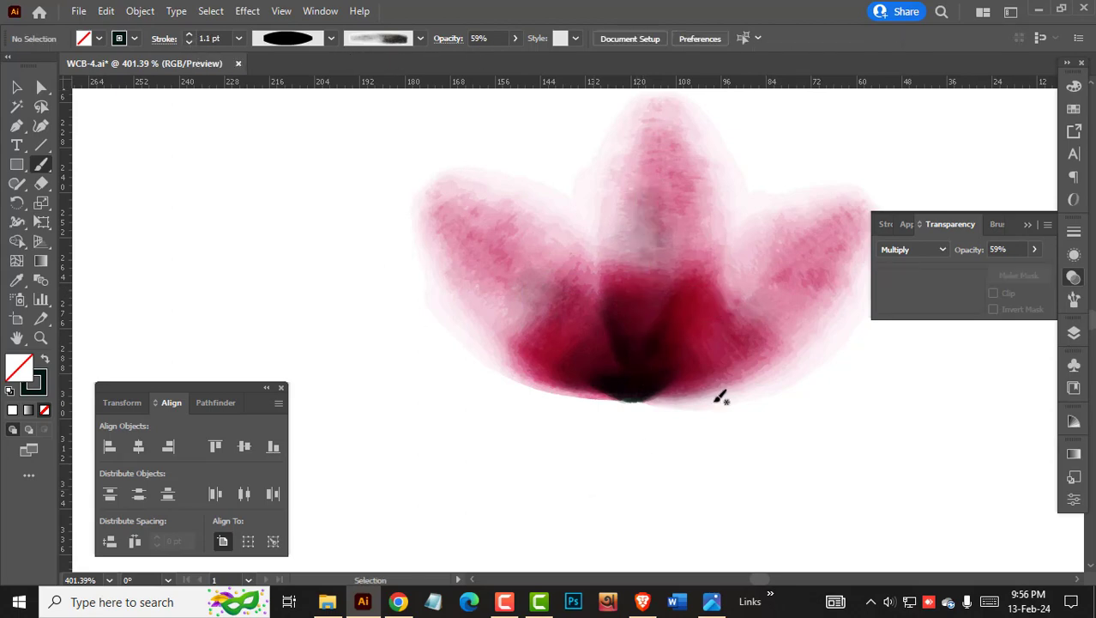
Add another dark shading stroke over the right petal toward the flower's base.
mouse_move(798, 310)
left_mouse_down()
mouse_move(702, 374)
mouse_move(549, 432)
left_mouse_up()
left_click_drag(649, 394, 640, 408)
left_click(799, 404, "ctrl")
mouse_move(801, 404)
left_mouse_down()
mouse_move(746, 412)
mouse_move(720, 434)
left_mouse_up()
left_click_drag(719, 436, 557, 383)
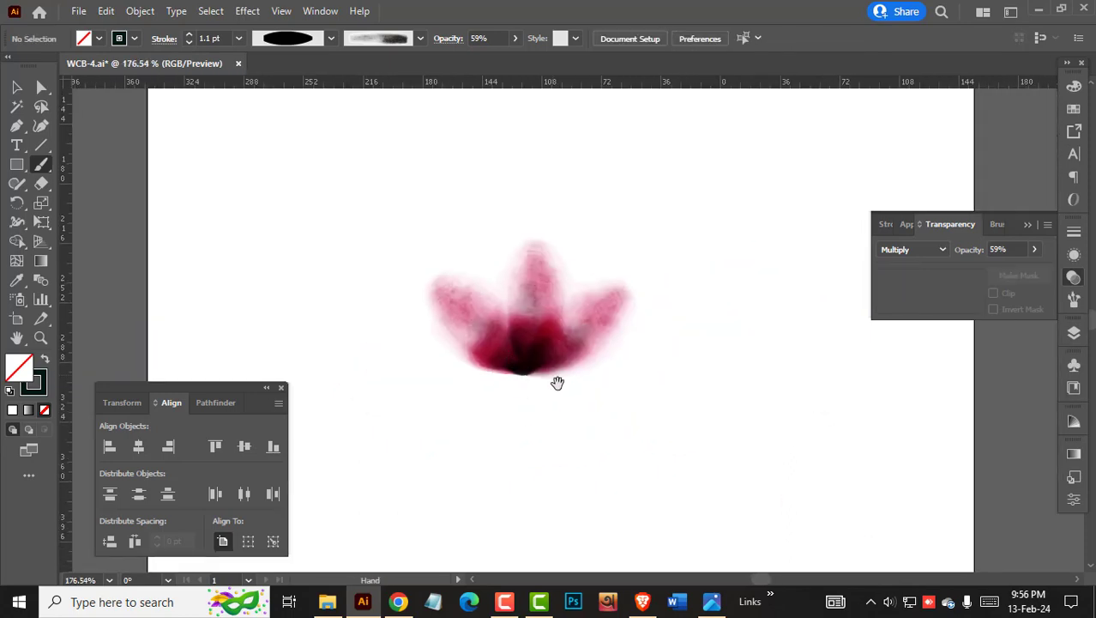
Paint a stroke along the right petal's lower part to the flower's base and set its stroke color to CMYK Magenta.
left_click_drag(574, 346, 592, 322)
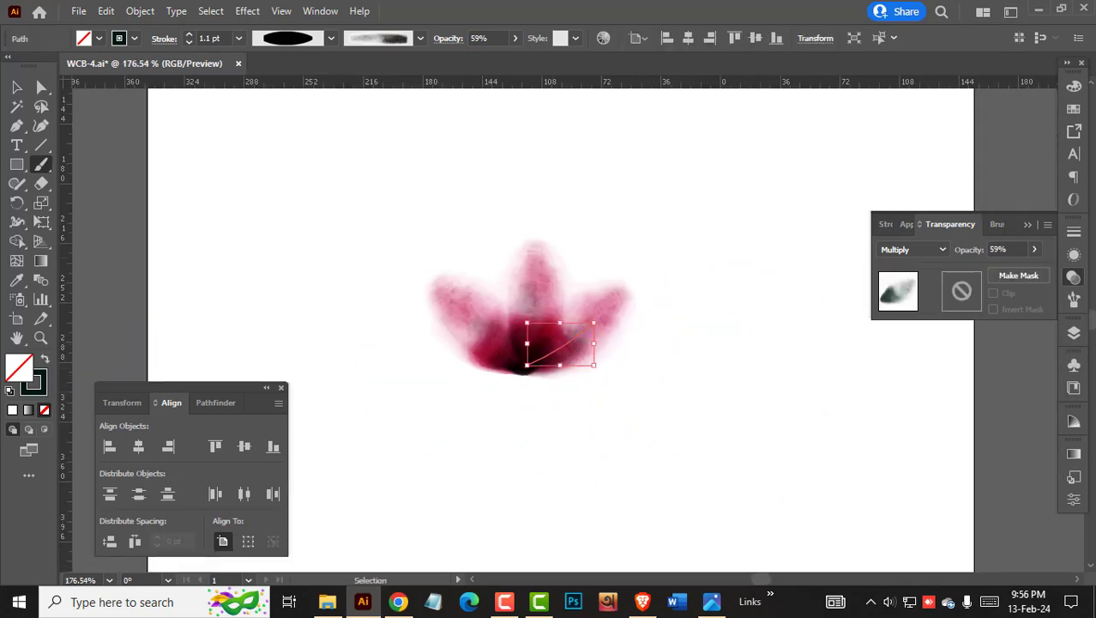
left_click(1074, 108)
left_click(975, 137)
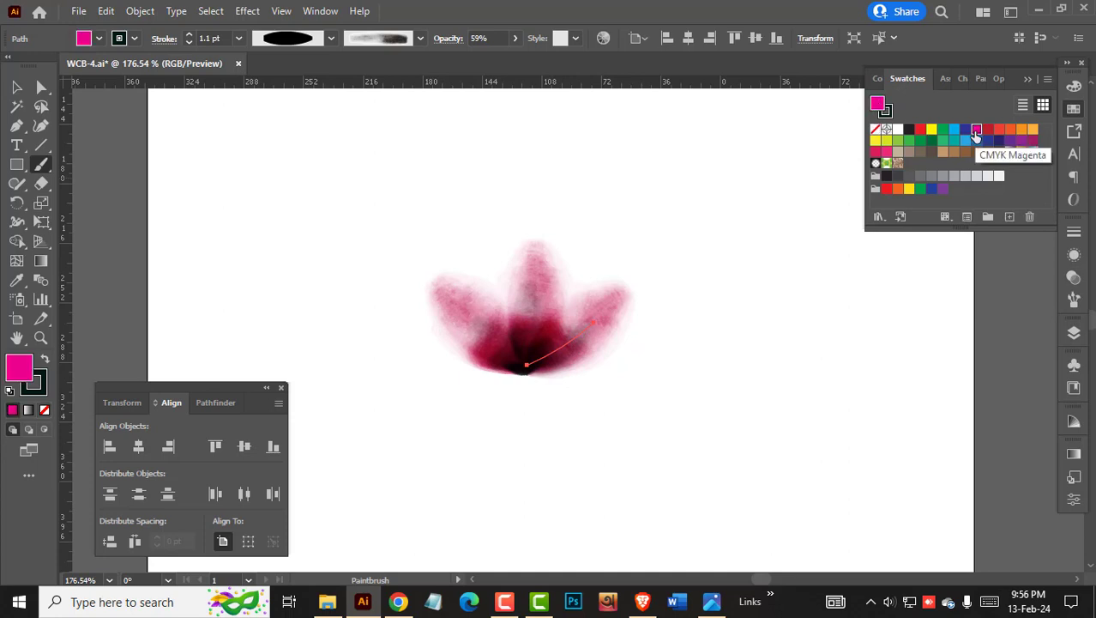
key("ctrl+z")
left_click(974, 136)
left_click(801, 376, "ctrl")
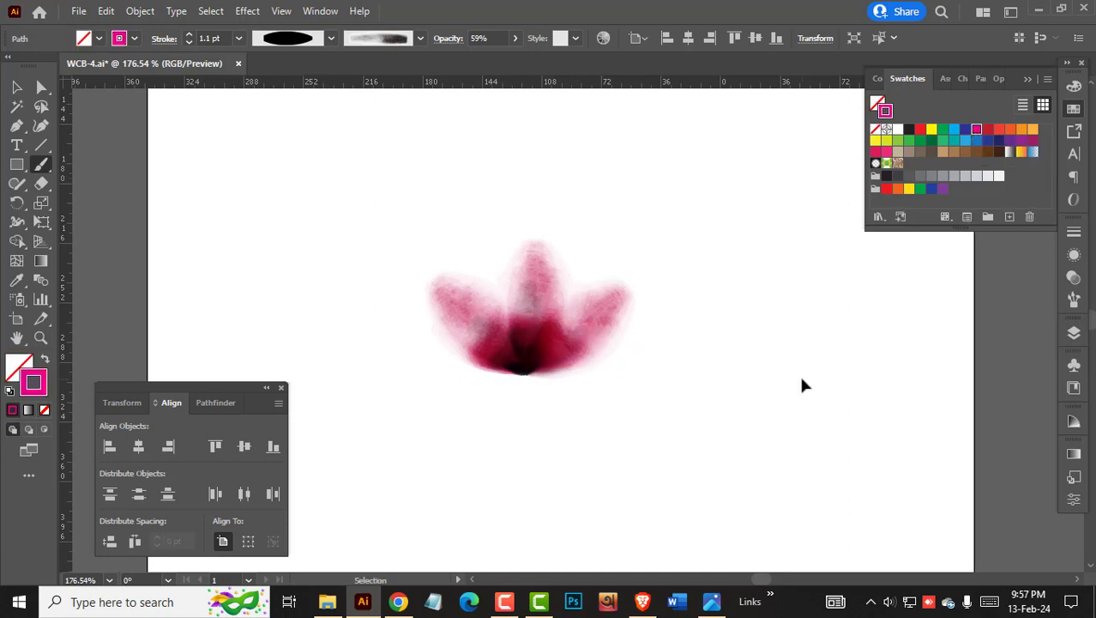
Select all the flower's strokes and move them slightly up and to the left on the artboard.
left_click_drag(524, 369, 654, 404)
left_click_drag(693, 363, 605, 373)
scroll(667, 363, "down", 1)
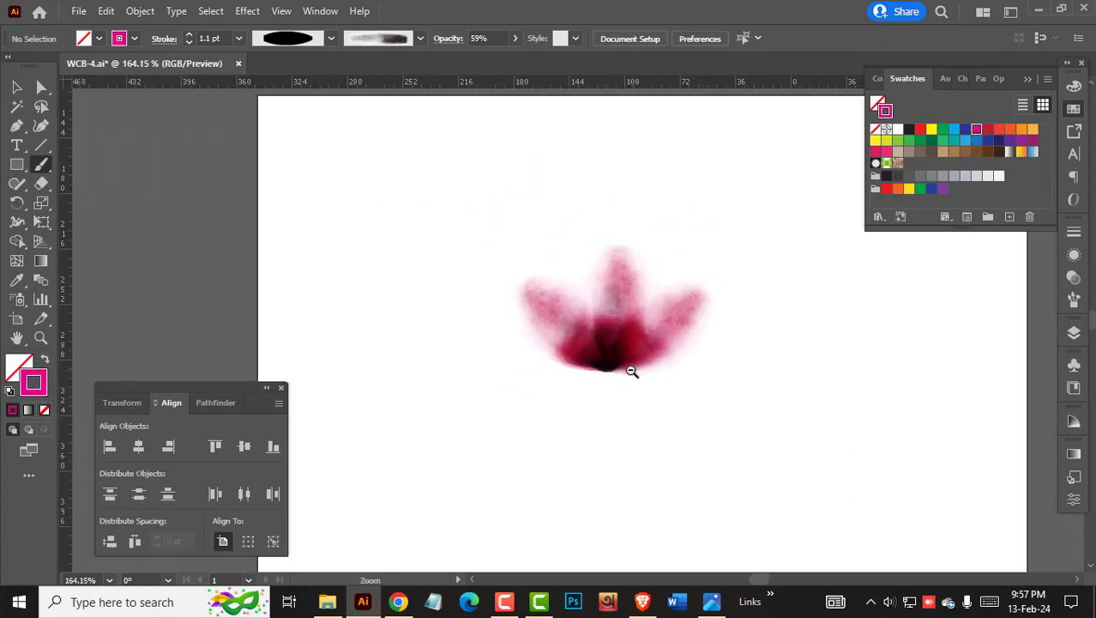
key("v")
left_click(671, 342)
left_click_drag(667, 335, 657, 326)
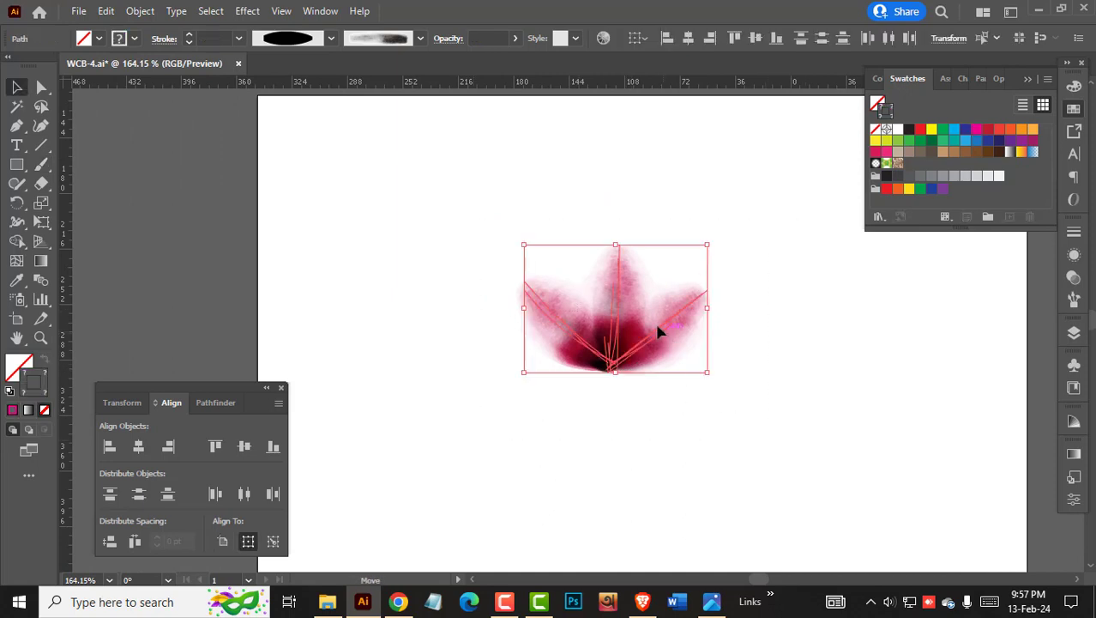
left_click(773, 452)
left_click_drag(509, 440, 794, 249)
left_click(755, 290)
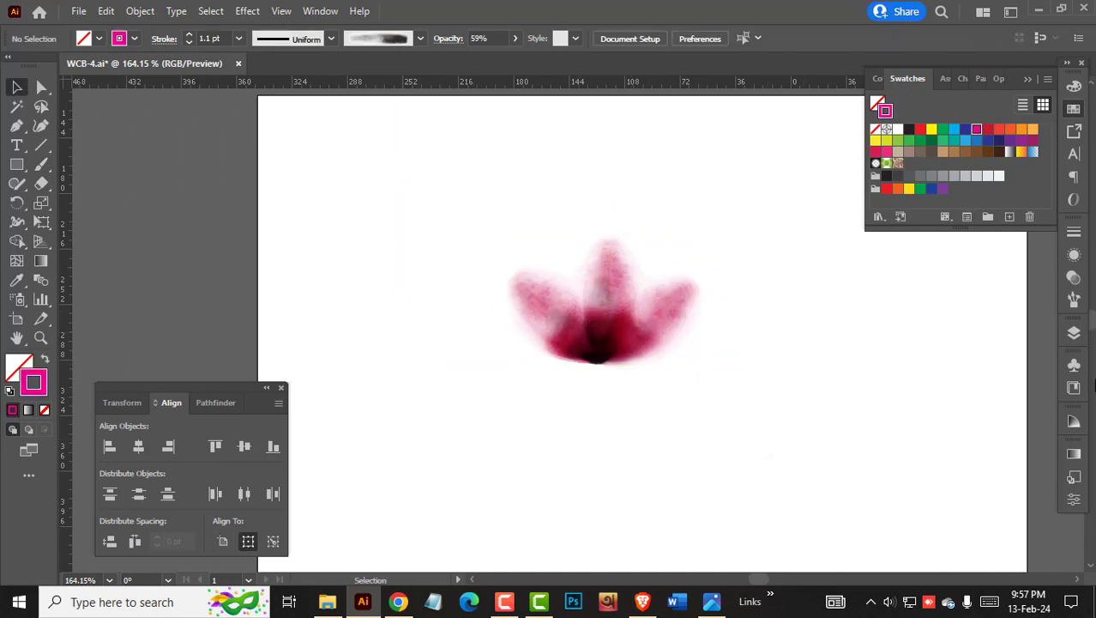
Duplicate Layer 3 and hide the copied layer.
left_click(1067, 334)
left_click_drag(999, 350, 1008, 463)
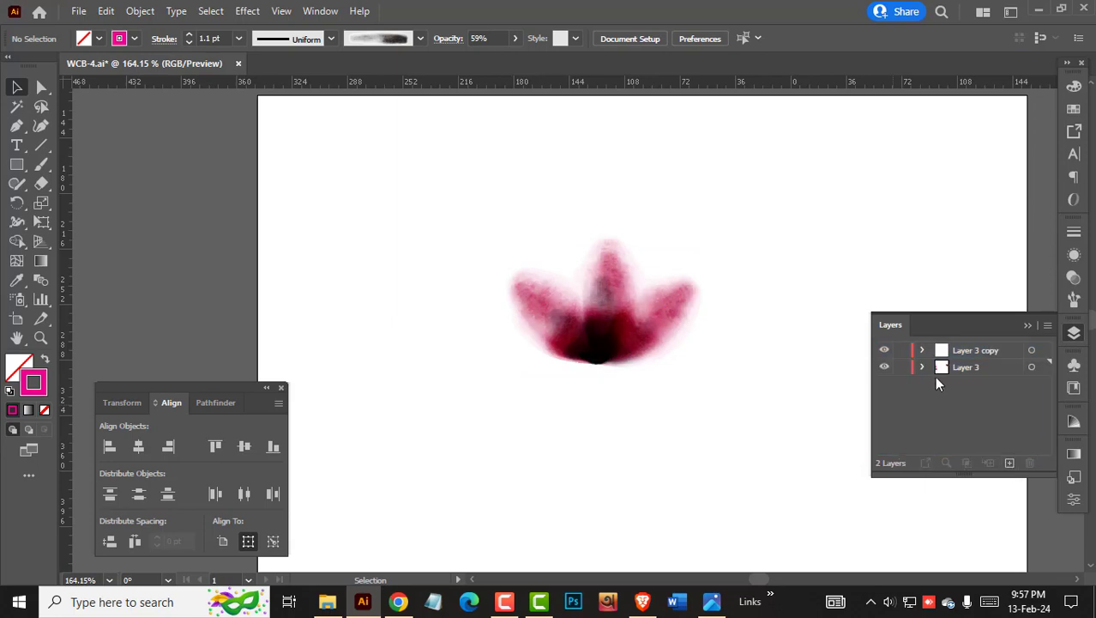
left_click(884, 350)
Rename the original Layer 3 as White.
left_click(978, 369)
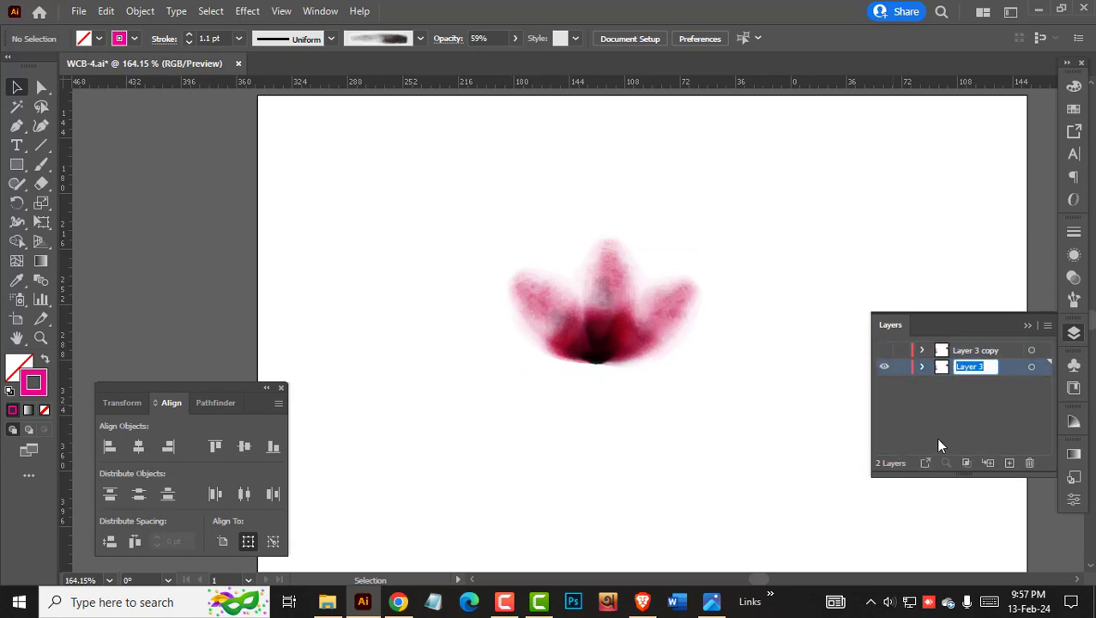
type("White")
key("Return")
Expand the appearance of the flower's strokes on the White layer and unite them into a single shape.
left_click_drag(496, 223, 721, 383)
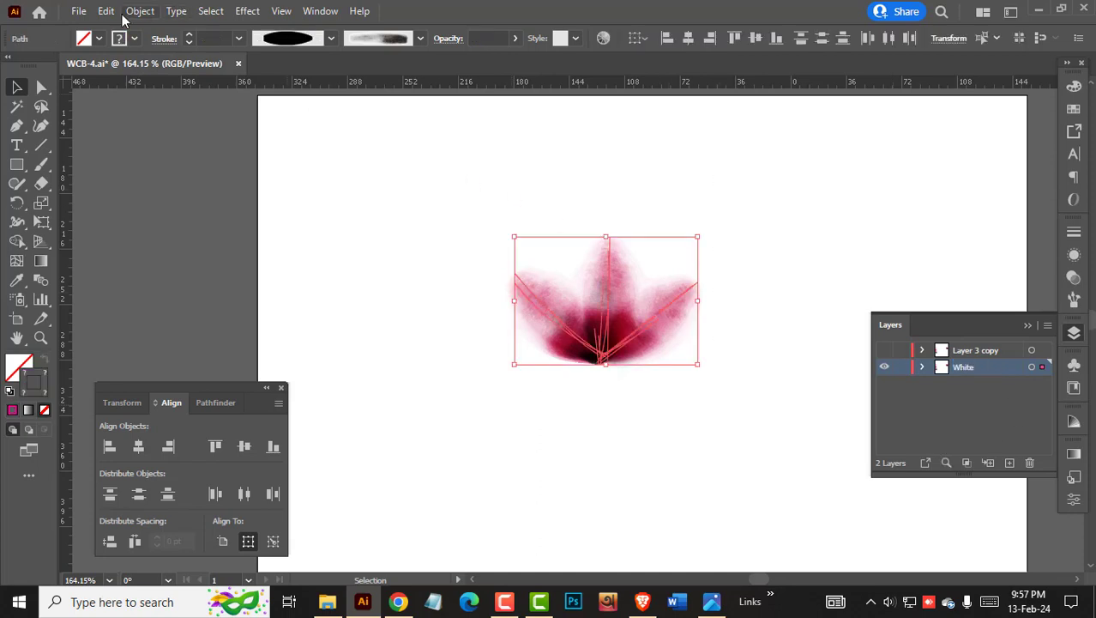
left_click(139, 12)
left_click(199, 216)
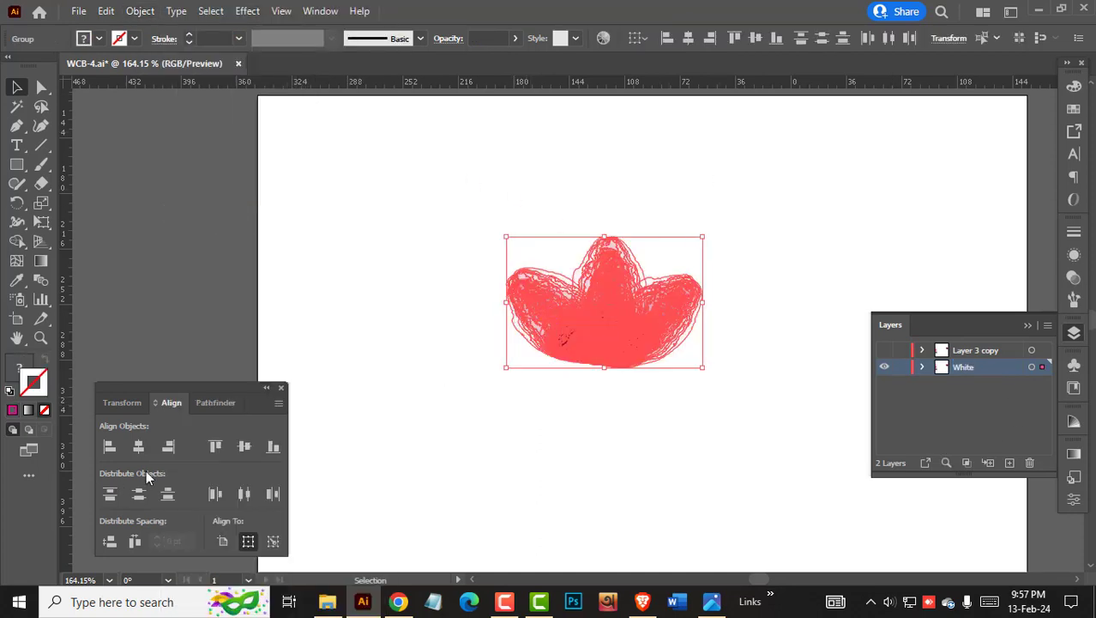
key("ctrl+shift+F9")
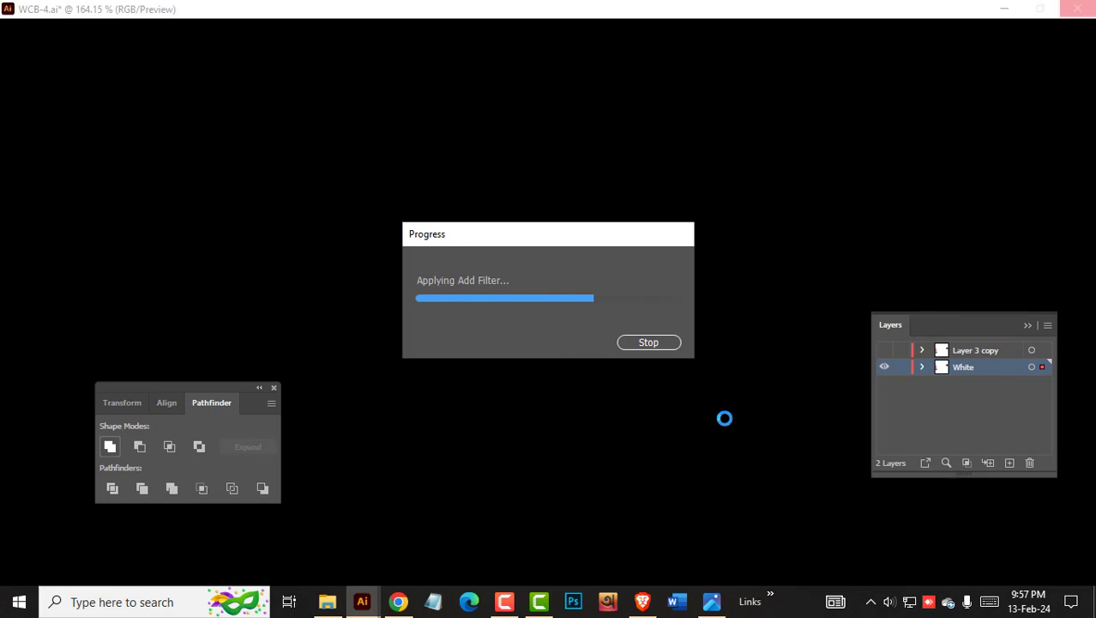
key("a")
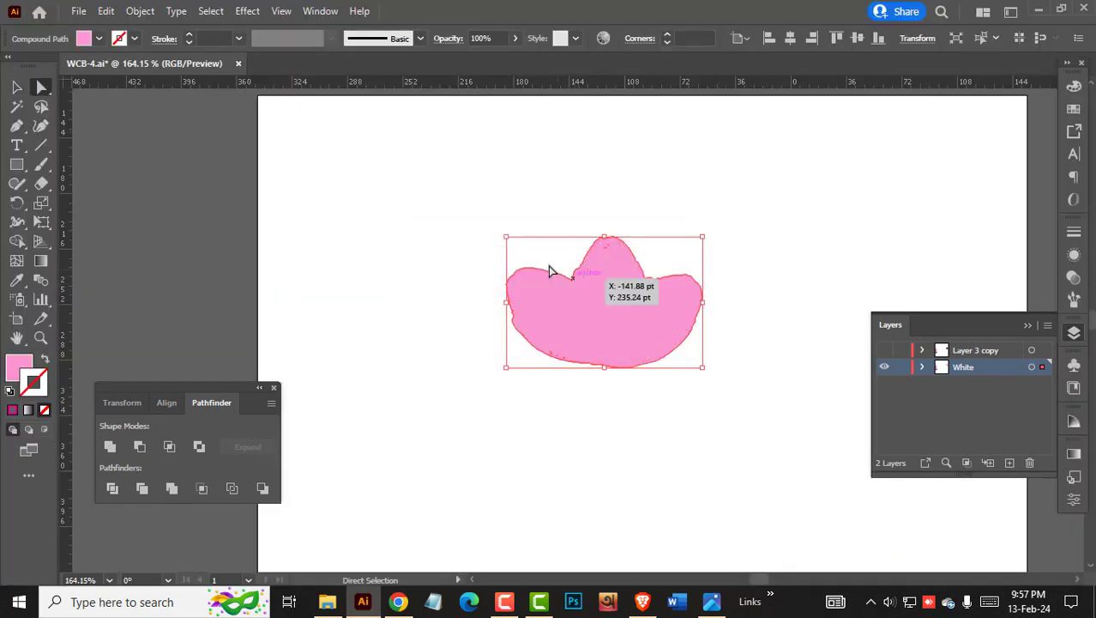
left_click(546, 206)
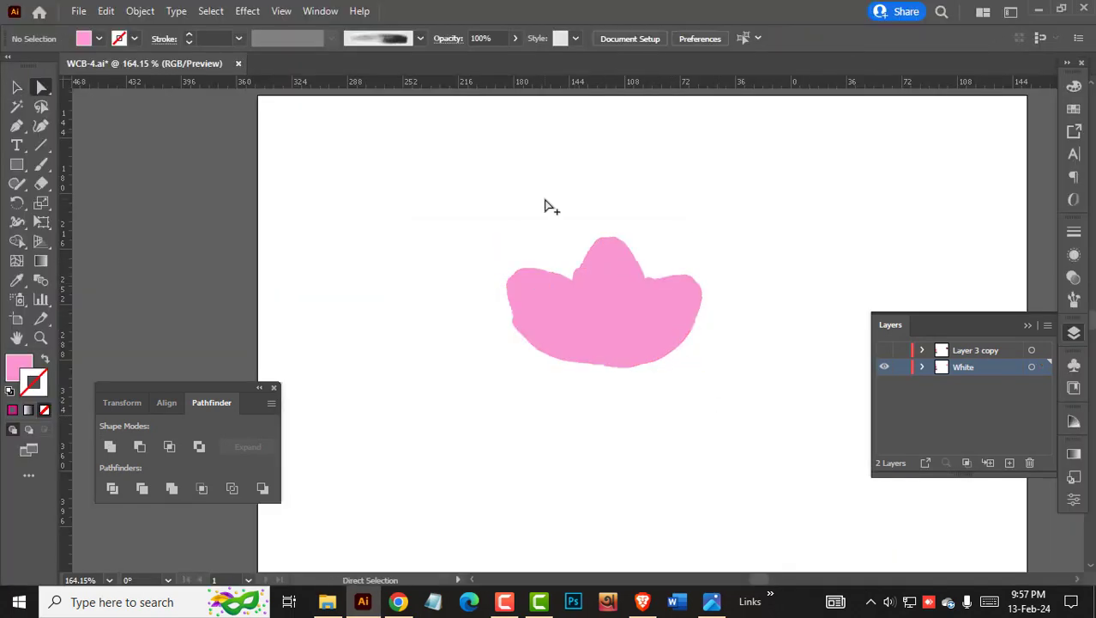
Fill the united flower shape with white and make the Layer 3 copy layer visible again.
key("v")
left_click(619, 319)
left_click(1073, 109)
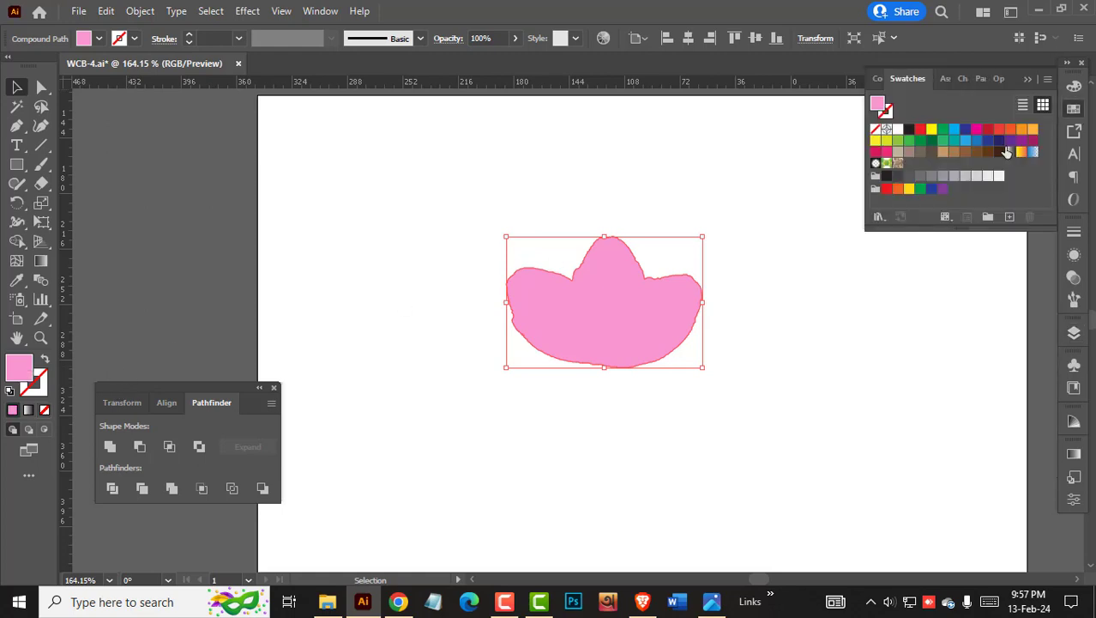
left_click(898, 130)
left_click(904, 314)
left_click(1074, 332)
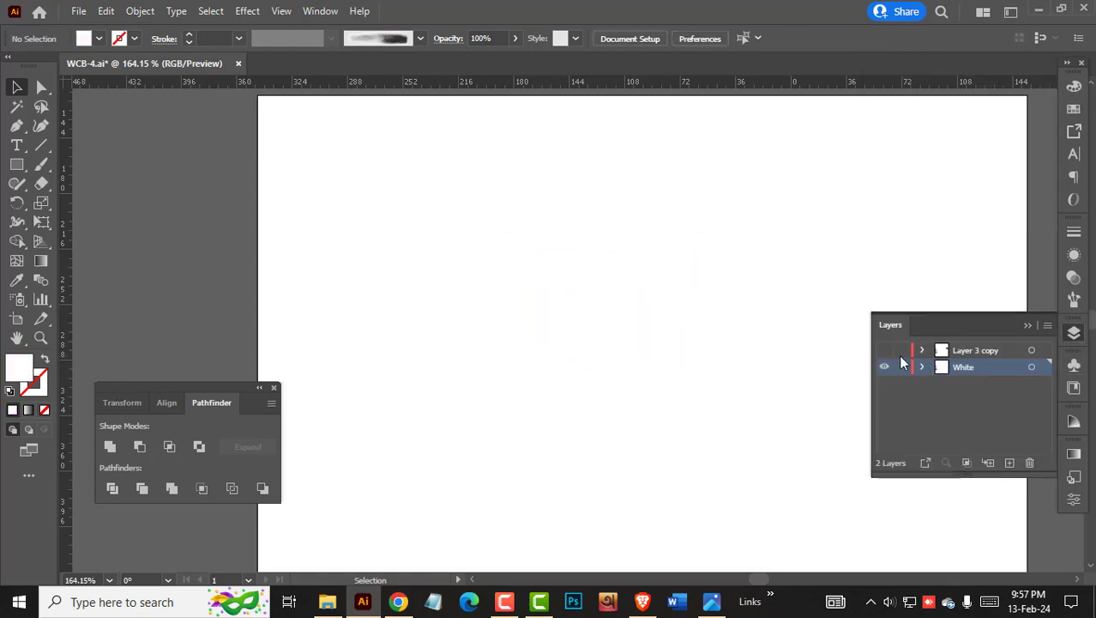
left_click(884, 350)
Check the reference WCB-30.jpg and move the flower with its white backing up and to the left on the artboard.
left_click_drag(457, 190, 777, 421)
left_click(767, 401)
left_click(719, 609)
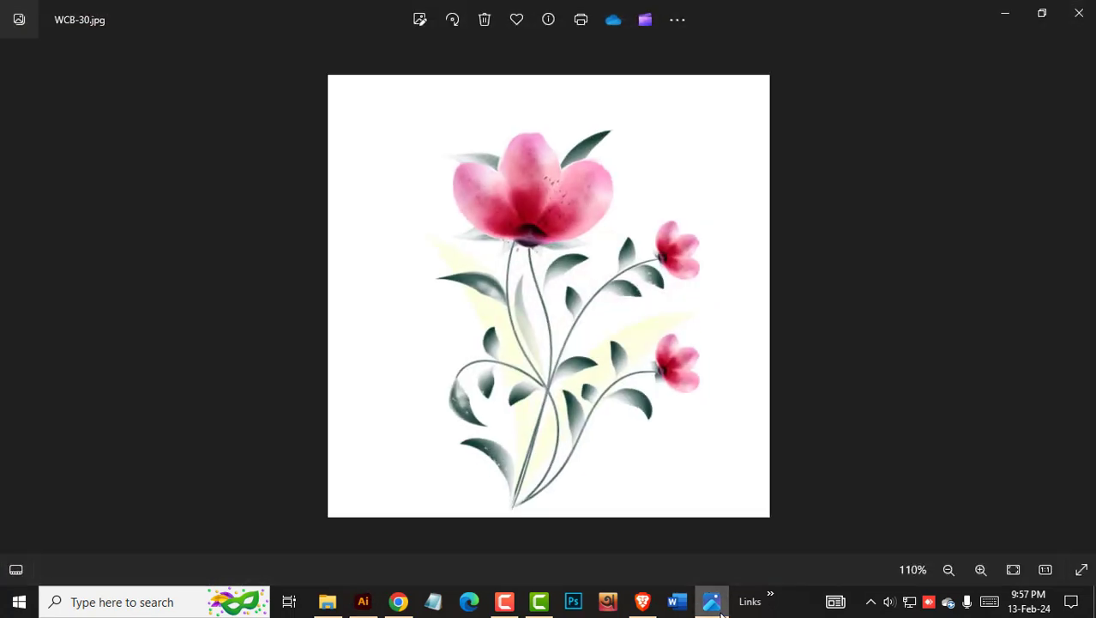
left_click(720, 611)
left_click_drag(736, 456, 518, 190)
left_click_drag(623, 331, 580, 281)
left_click(717, 464)
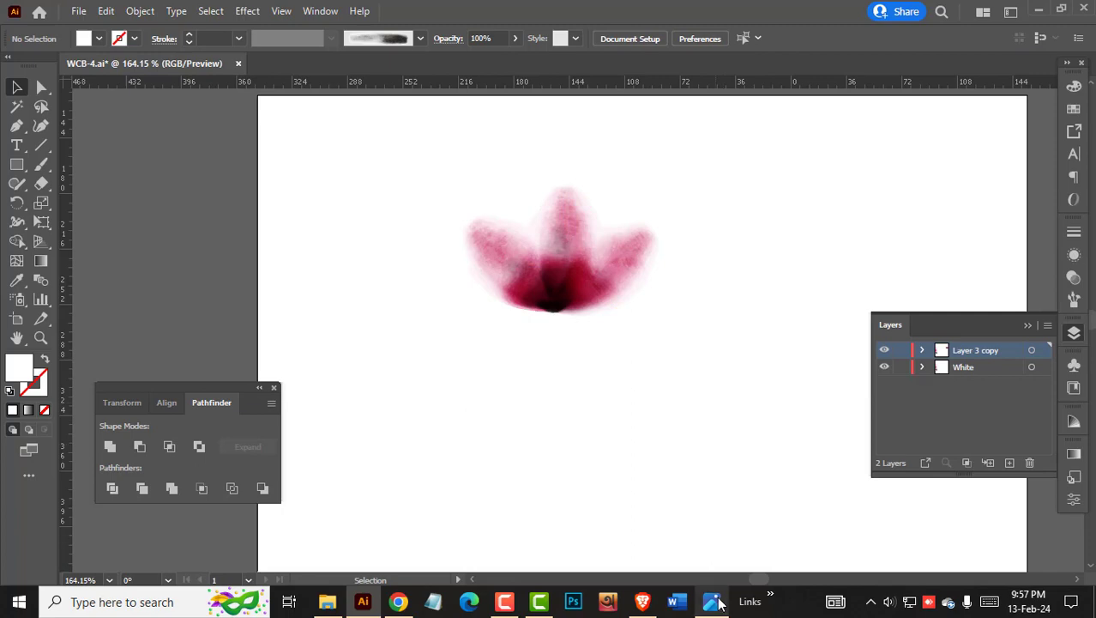
Consult the reference WCB-30.jpg again and duplicate the whole flower with its backing, placing the copy to the right of the original.
left_click(719, 605)
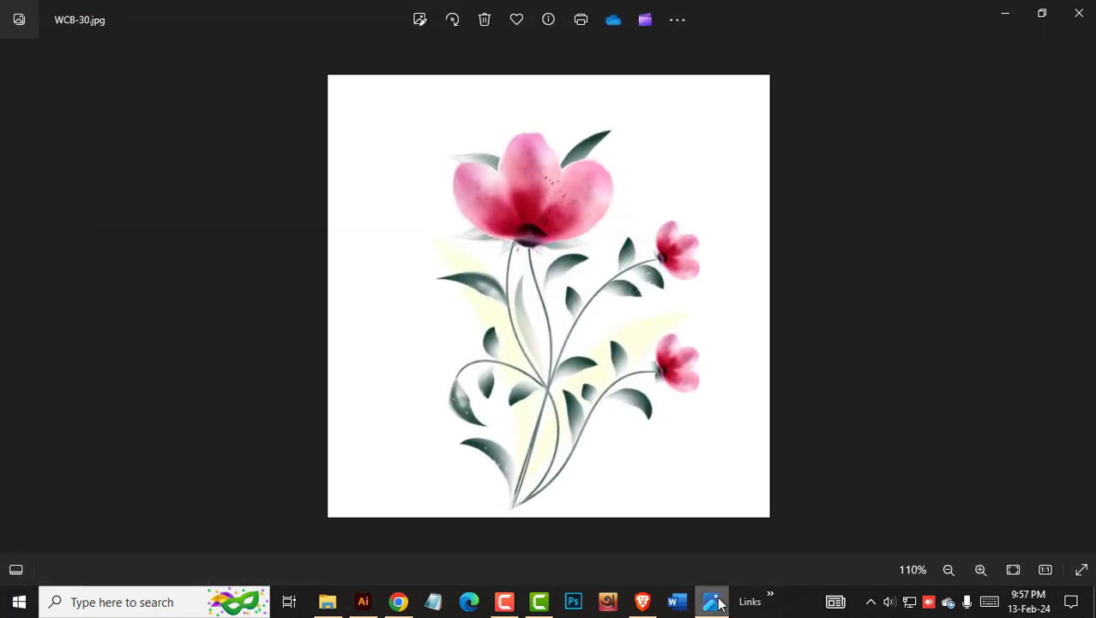
left_click(718, 602)
mouse_move(562, 328)
left_mouse_down()
mouse_move(560, 357)
mouse_move(546, 362)
mouse_move(551, 323)
mouse_move(560, 340)
left_mouse_up()
left_click(598, 391)
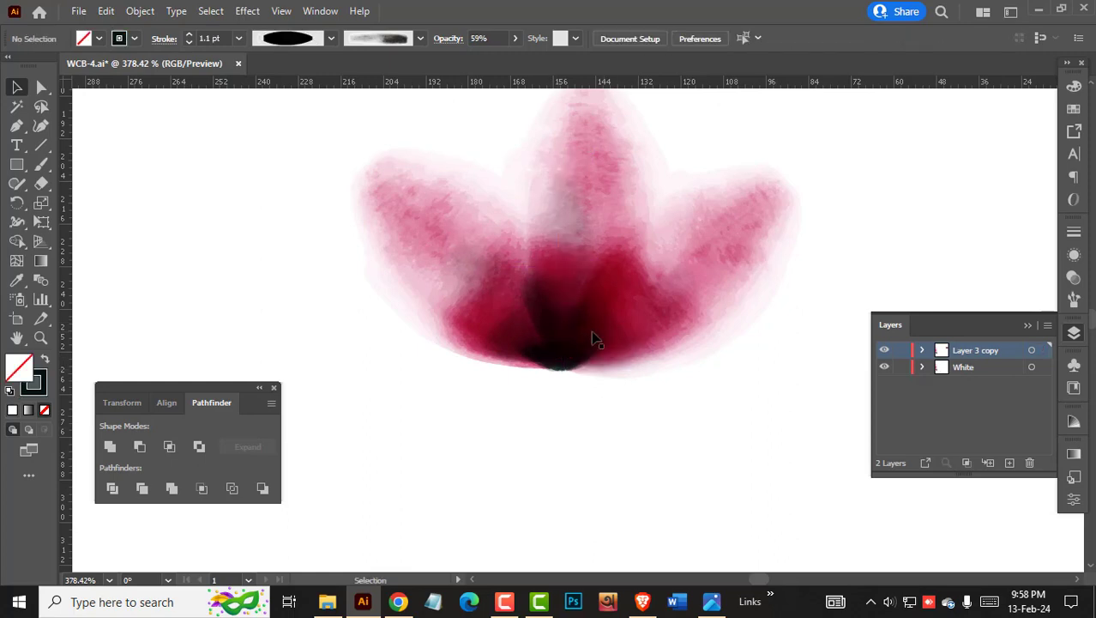
left_click_drag(571, 268, 574, 269)
left_click(636, 431)
left_click_drag(705, 338, 446, 338)
left_click_drag(590, 230, 704, 372)
left_click_drag(790, 325, 789, 325)
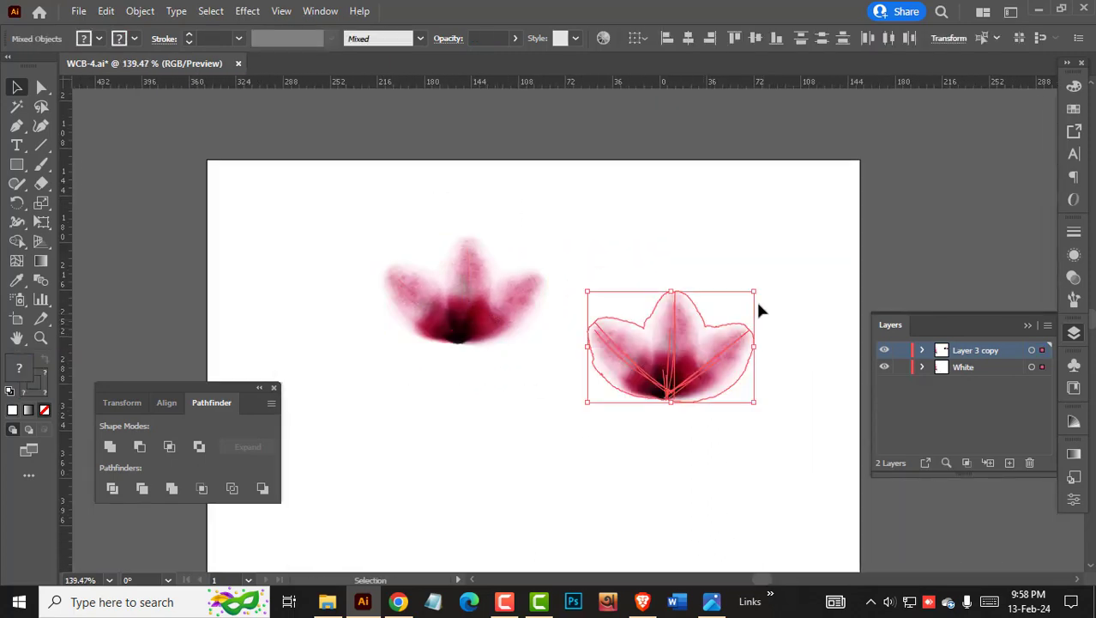
Scale the flower copy down to about 46 pt wide and rotate it clockwise so its petals point up and to the right.
left_click_drag(754, 291, 721, 329)
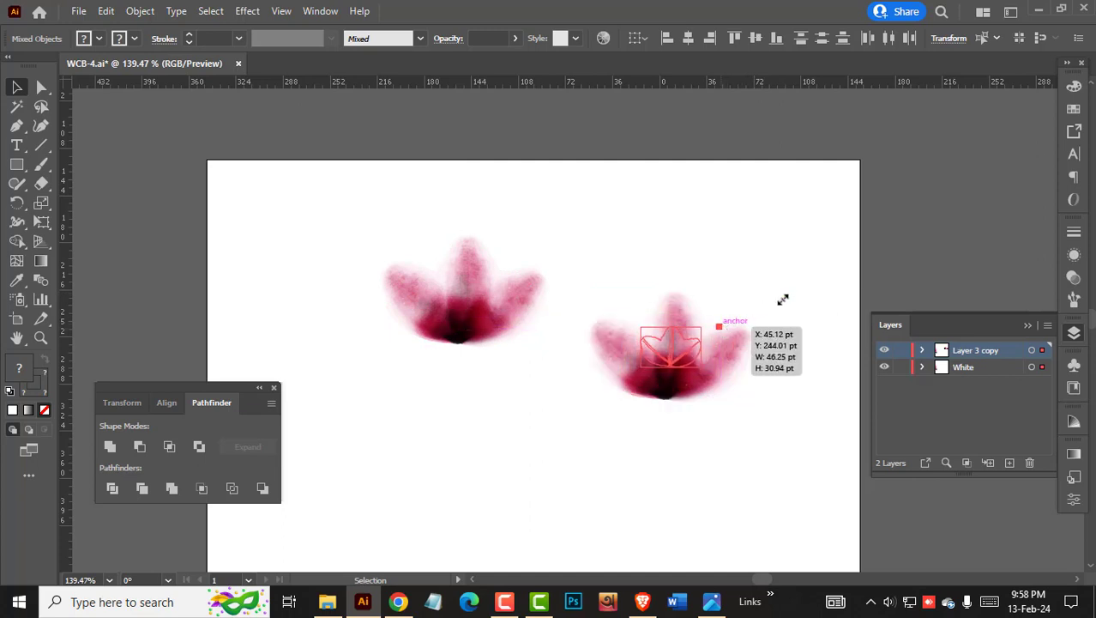
left_click(783, 303)
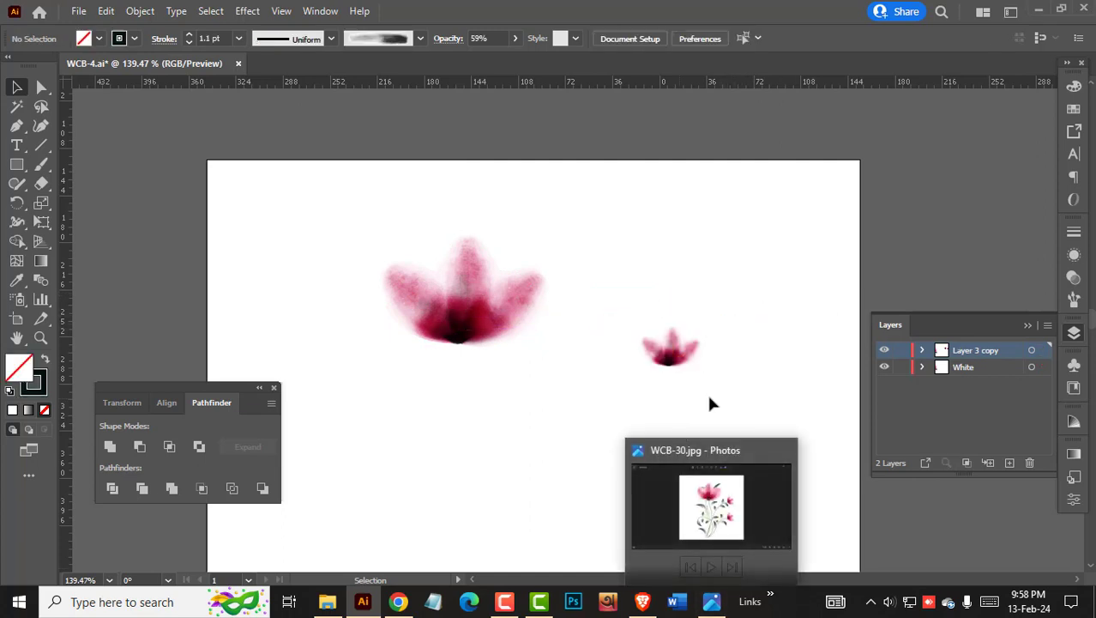
left_click_drag(739, 398, 619, 295)
key("r")
left_click_drag(717, 274, 745, 344)
left_click_drag(748, 273, 746, 263)
key("ctrl+shift+a")
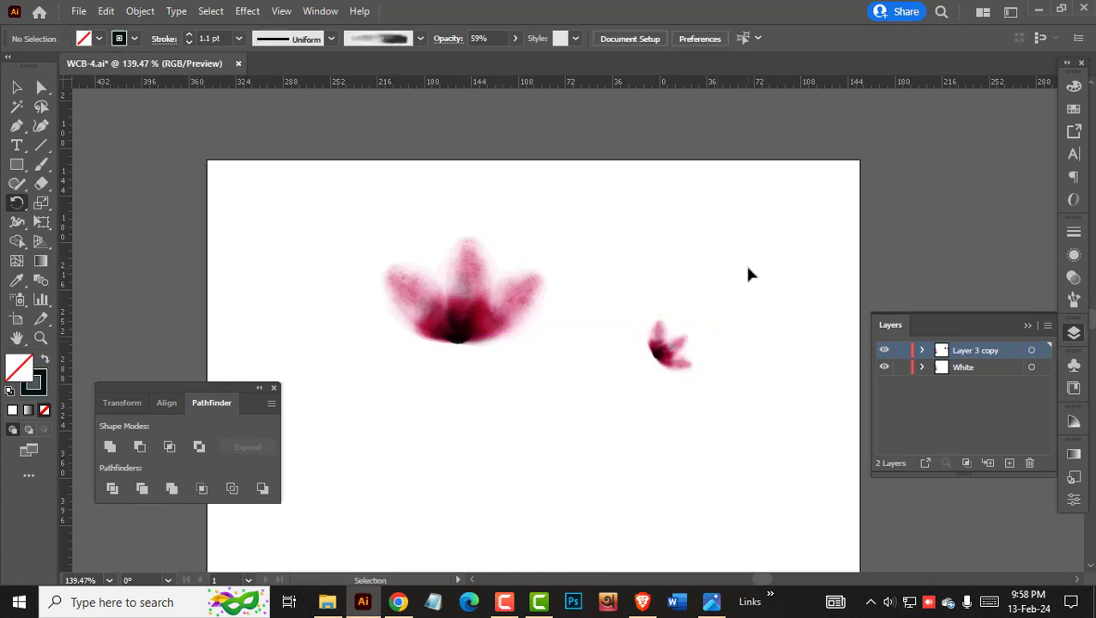
Move the small rotated flower slightly closer to the large flower.
left_click_drag(714, 333, 708, 354)
key("v")
left_click_drag(749, 431, 641, 428)
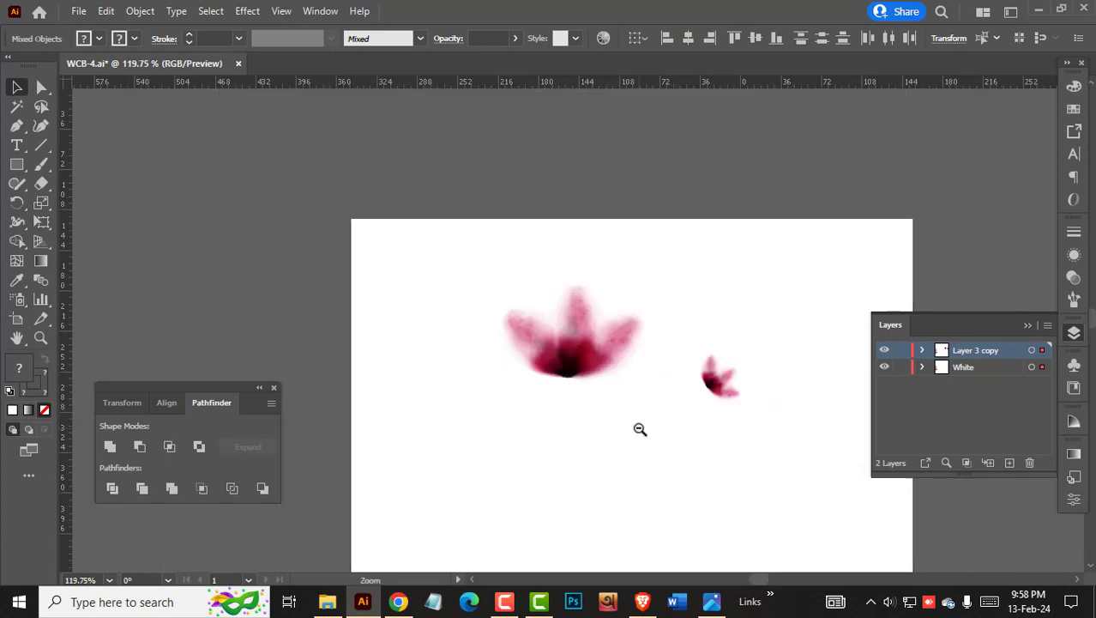
left_click(751, 445)
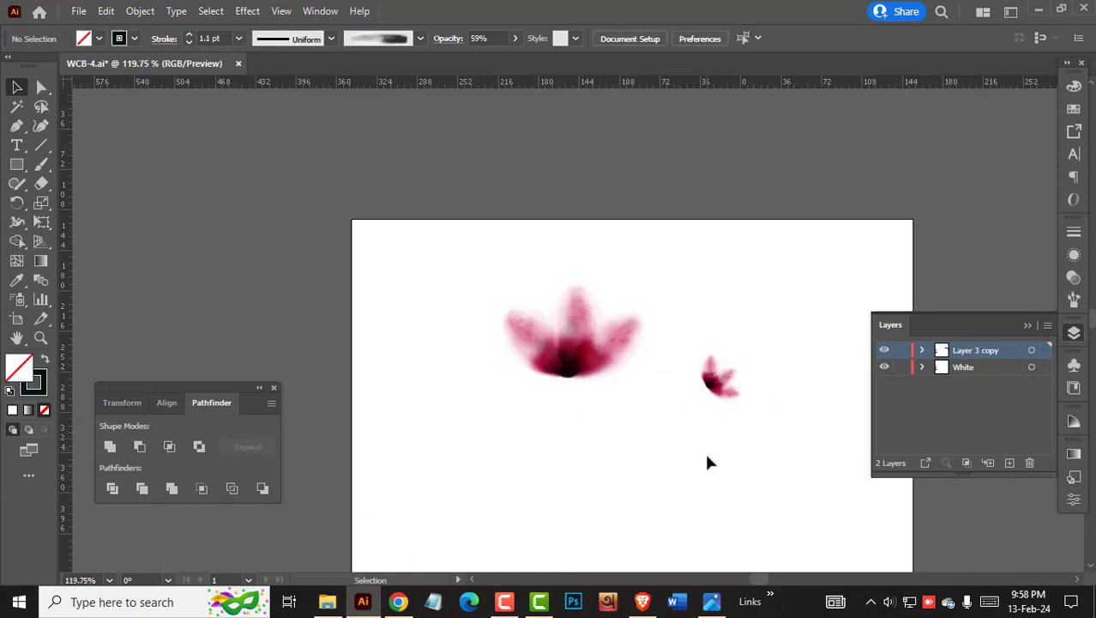
Duplicate the small flower, placing the copy about 28 pt to the left and 72 pt lower.
left_click(713, 388)
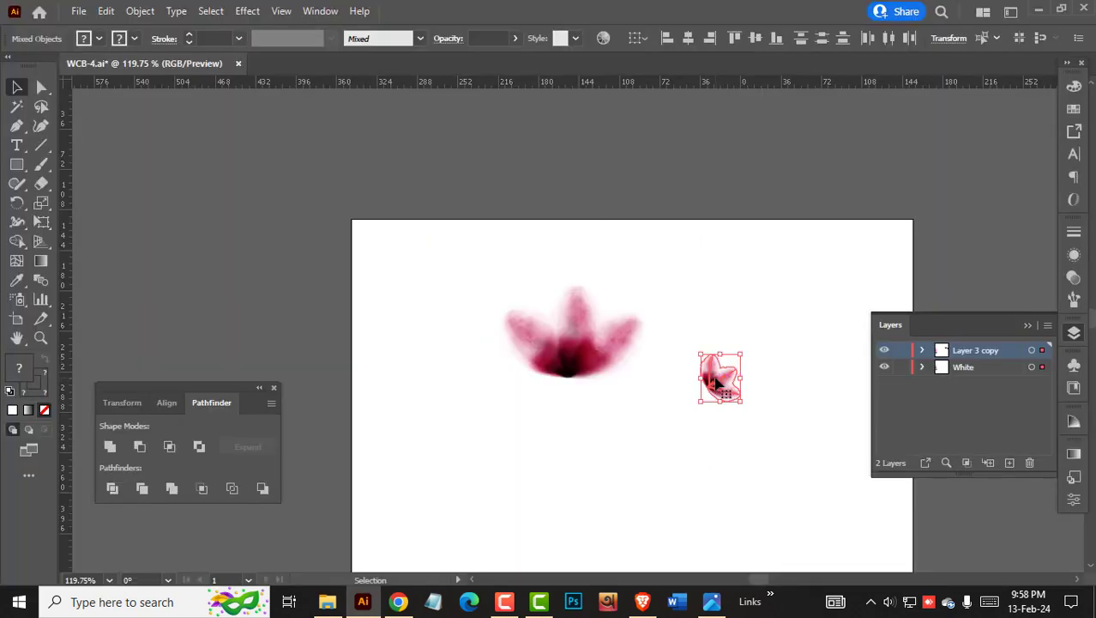
left_click_drag(712, 391, 684, 466)
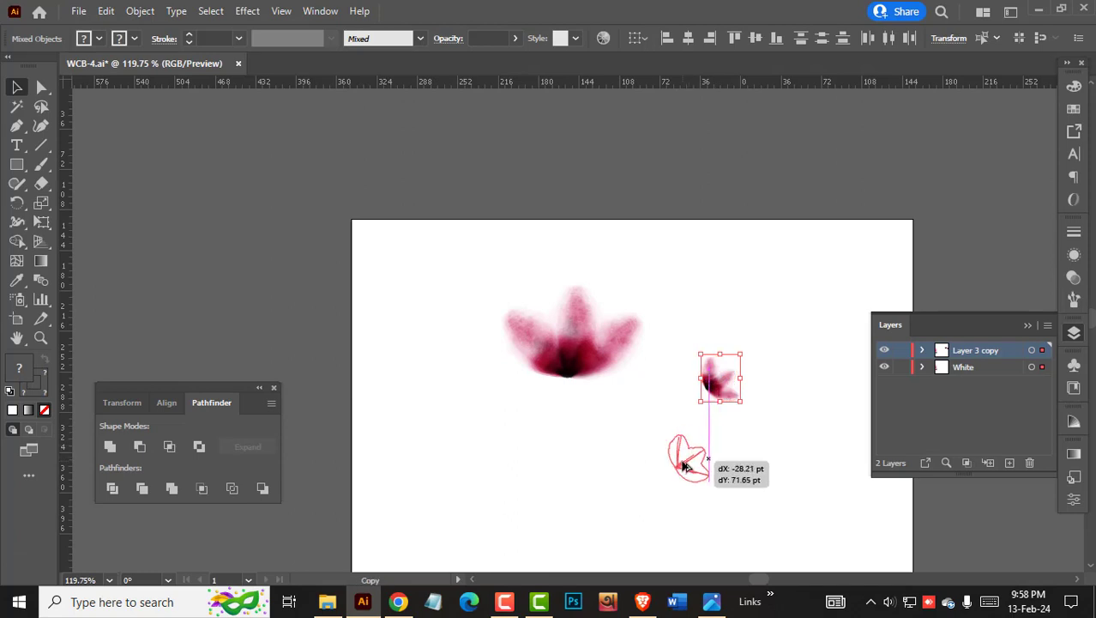
left_click(774, 411)
Examine the three flowers up close, the spare petal artwork beside the artboard, and the overall arrangement.
left_click_drag(752, 464, 832, 397)
left_click_drag(557, 334, 611, 358)
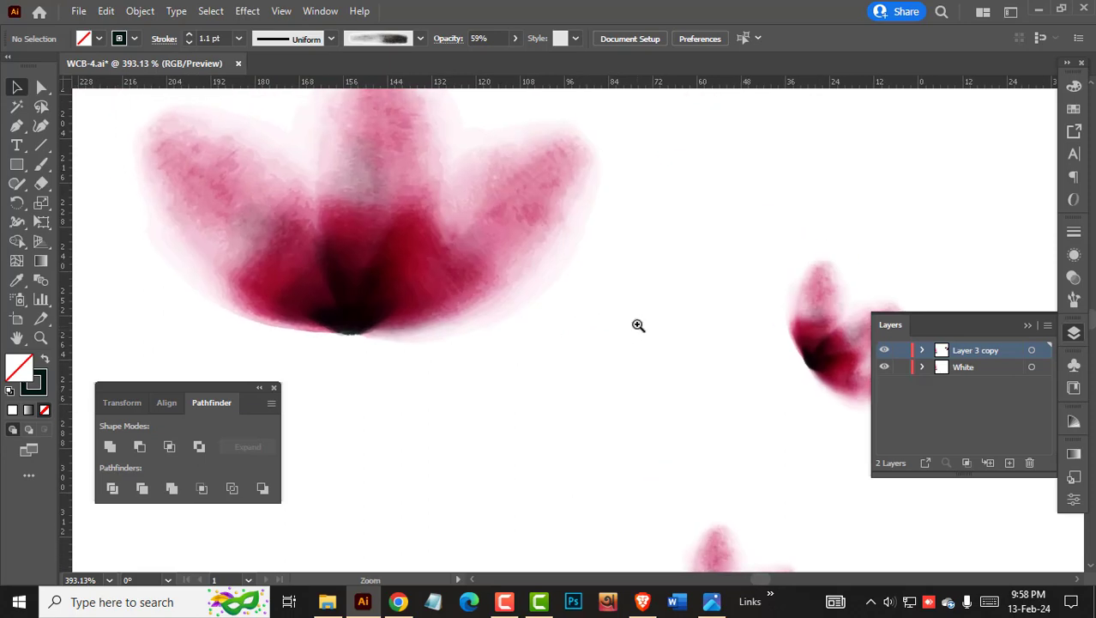
left_click_drag(639, 323, 470, 318)
left_click_drag(592, 338, 540, 299)
key("Tab")
key("Tab")
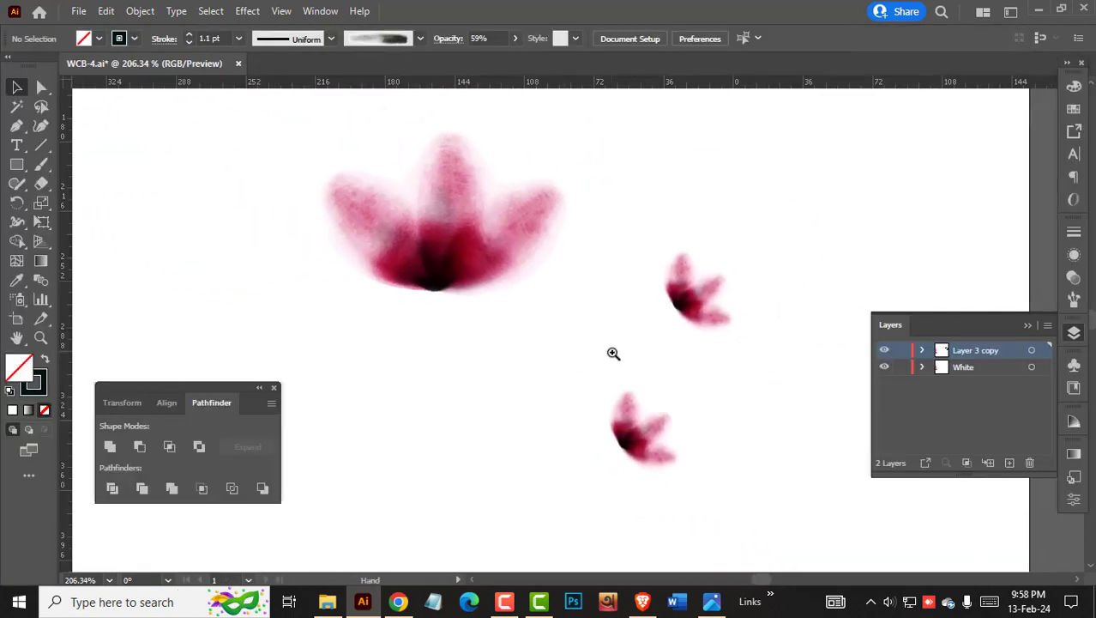
left_click_drag(615, 352, 549, 237)
left_click_drag(267, 370, 486, 326)
mouse_move(546, 294)
left_mouse_down()
mouse_move(613, 318)
mouse_move(496, 344)
left_mouse_up()
left_click_drag(571, 221, 701, 408)
left_click(700, 403)
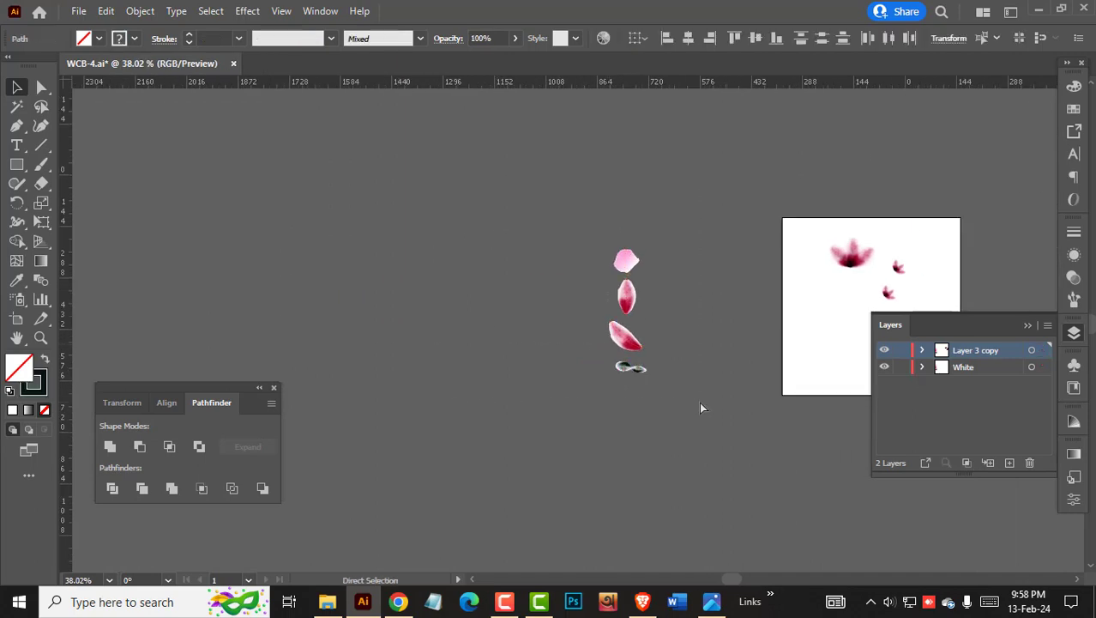
key("ctrl+a")
left_click(700, 403)
left_click_drag(605, 354, 776, 387)
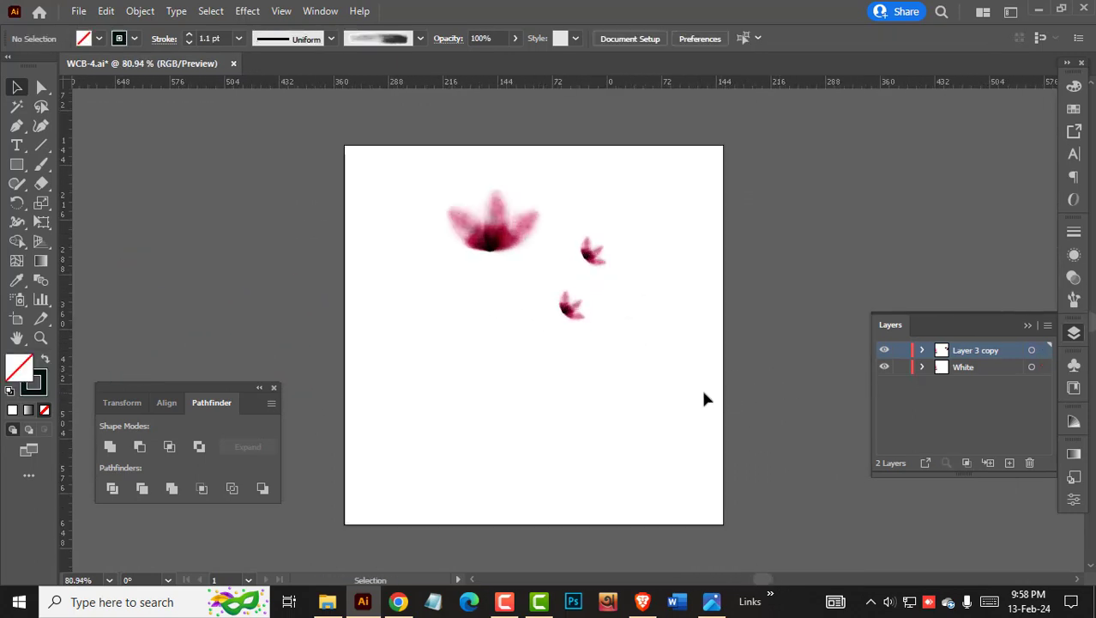
left_click(505, 601)
left_click(1019, 525)
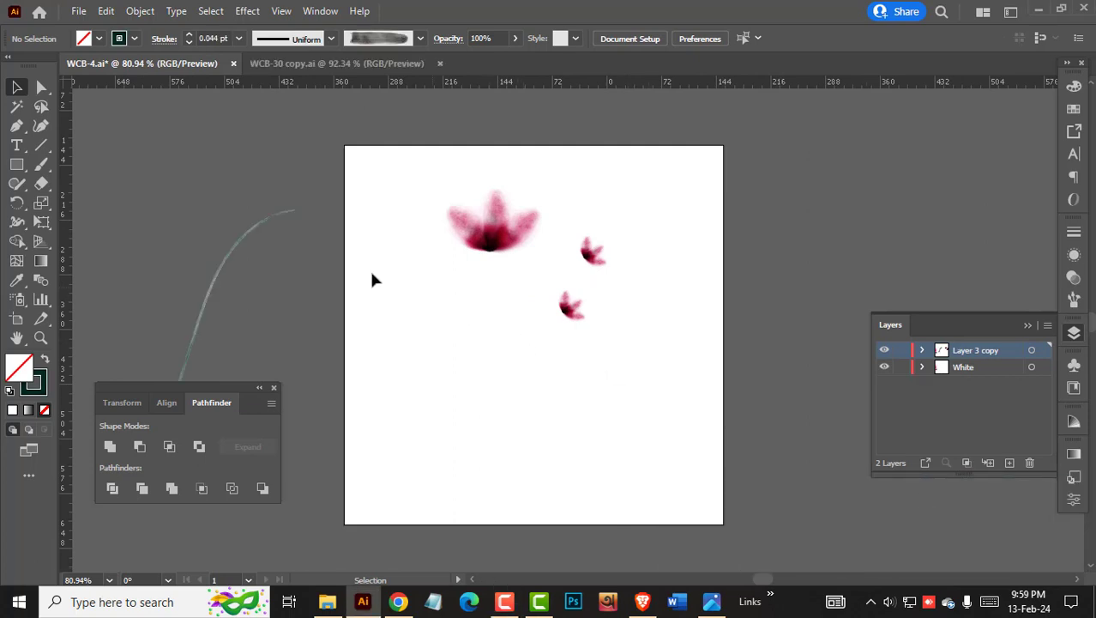
Pick up the brush style of the curved green stem stroke beside the artboard for use with the Paintbrush.
left_click(40, 167)
left_click(592, 322)
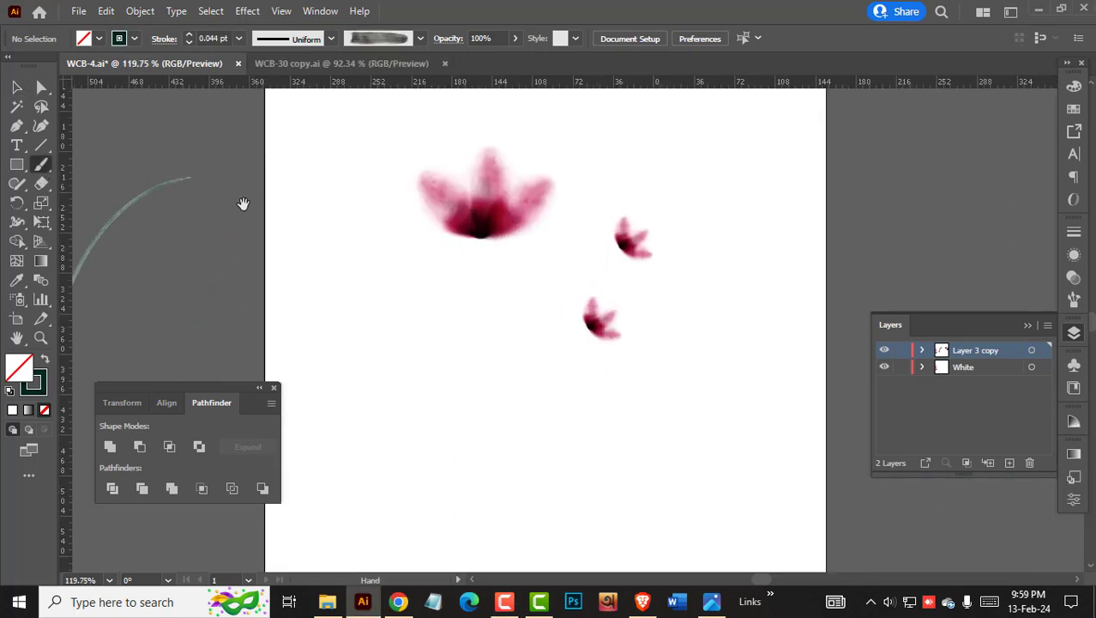
key("v")
left_click(177, 178)
left_click(76, 182)
key("b")
Try to paint a curved stem from the large flower's base down the artboard.
left_click_drag(479, 284, 470, 223)
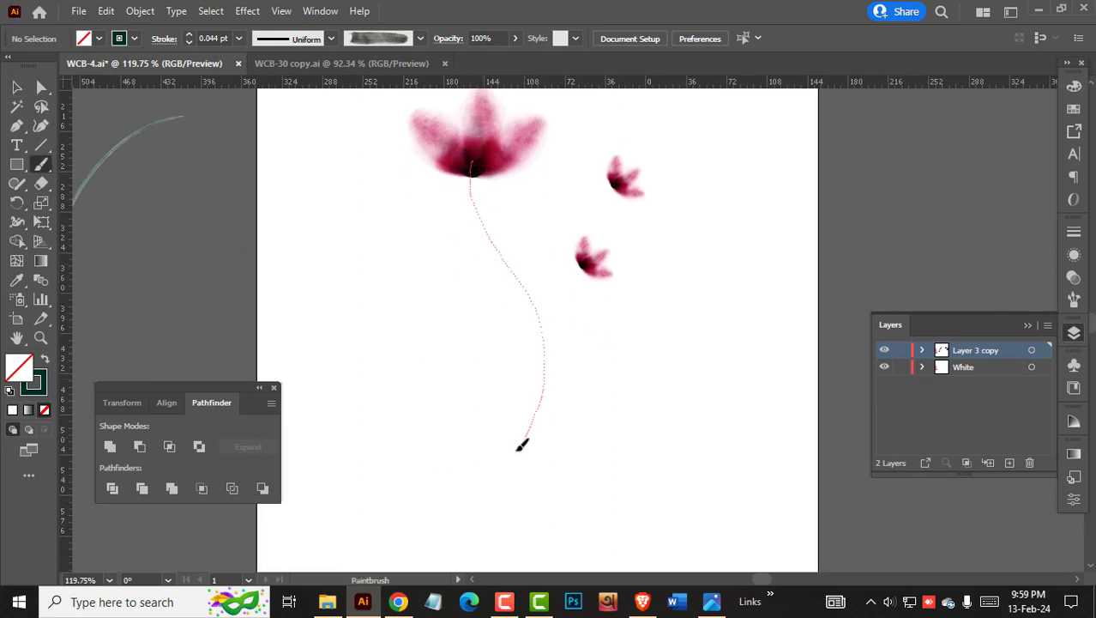
left_click_drag(510, 462, 507, 462)
key("ctrl+z")
Create a new layer and move it below the White layer.
left_click(1008, 464)
left_click_drag(1003, 351, 1005, 396)
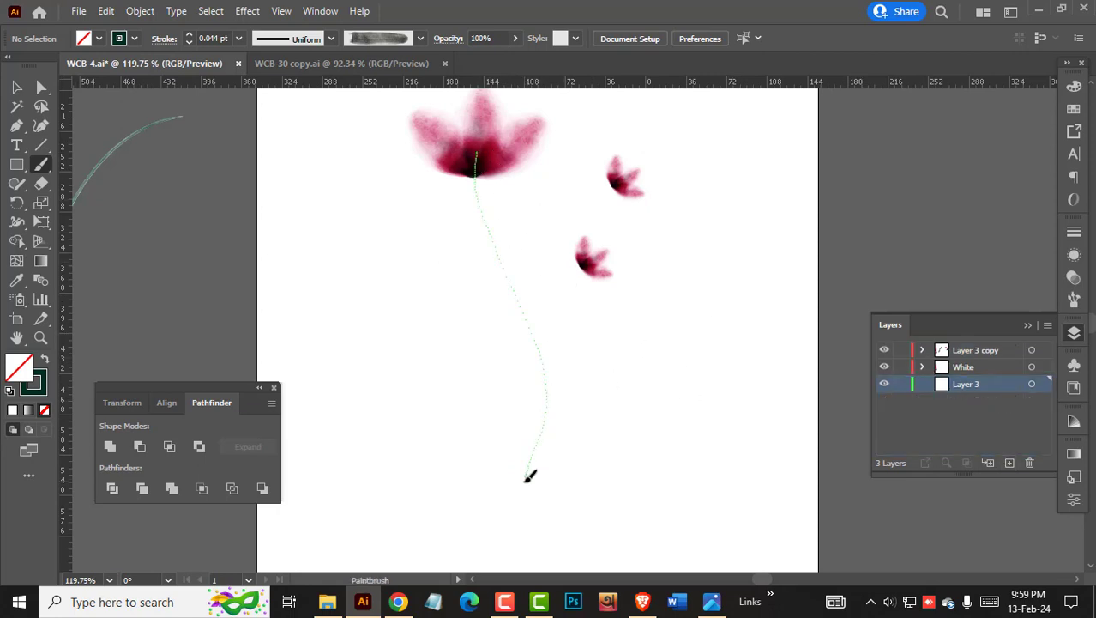
Paint a curved stem from the large flower's base down the artboard and compare the layout with WCB-30.jpg.
left_click_drag(529, 477, 529, 477)
left_click_drag(529, 324, 600, 376)
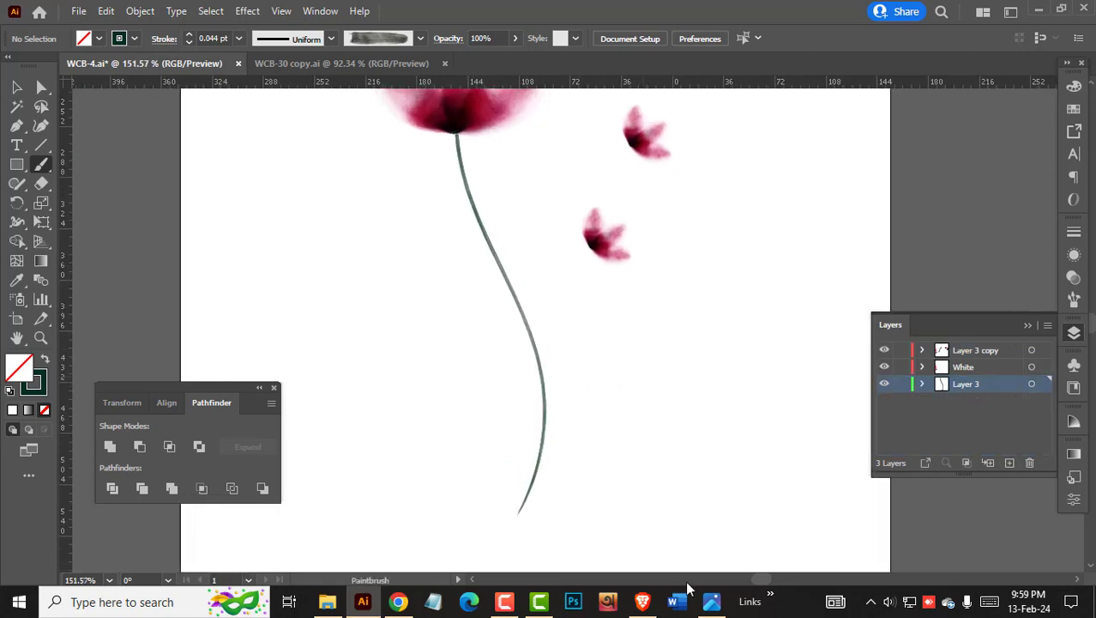
key("alt+Tab")
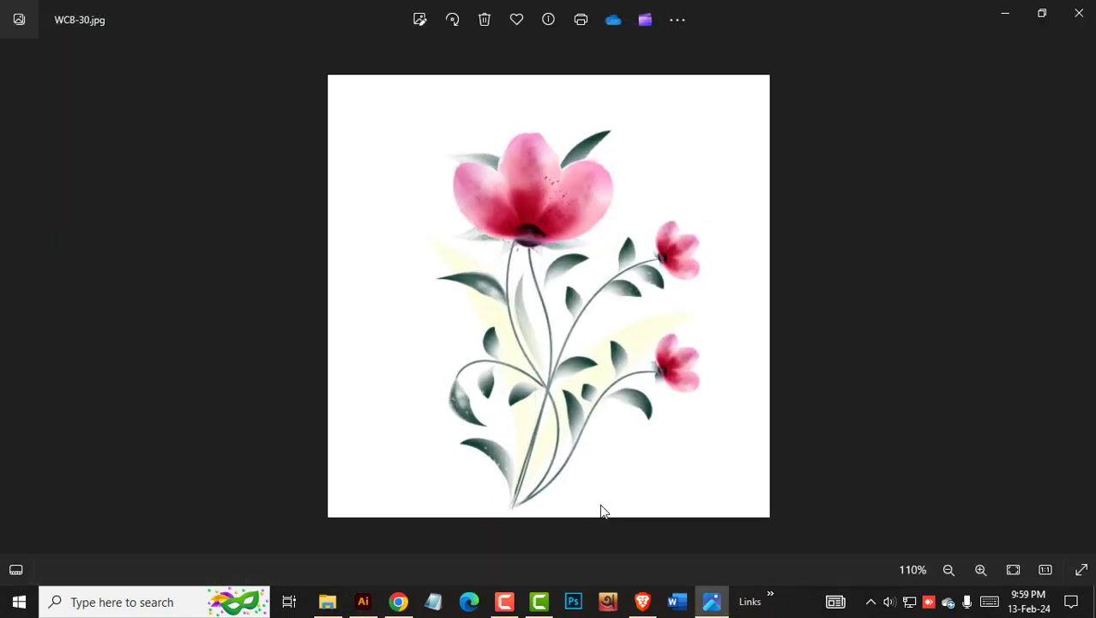
key("alt+Tab")
Move the lower small flower about 42 pt right and 45 pt down, and make the stem's layer and brush style current again.
left_click_drag(609, 250, 663, 309)
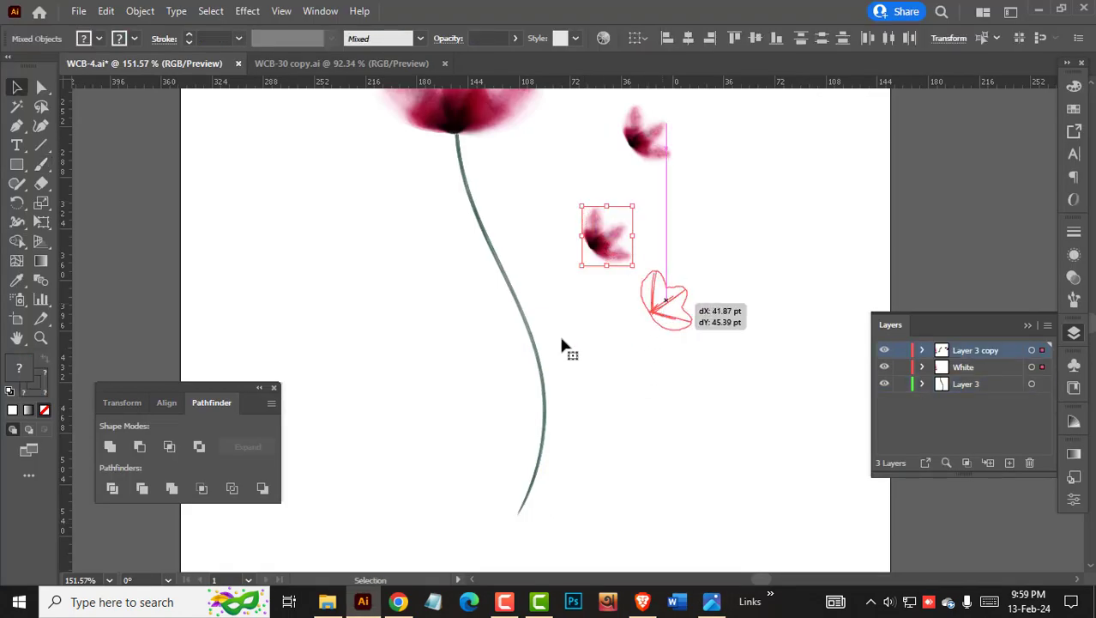
left_click(558, 297)
left_click(540, 371)
left_click(592, 386)
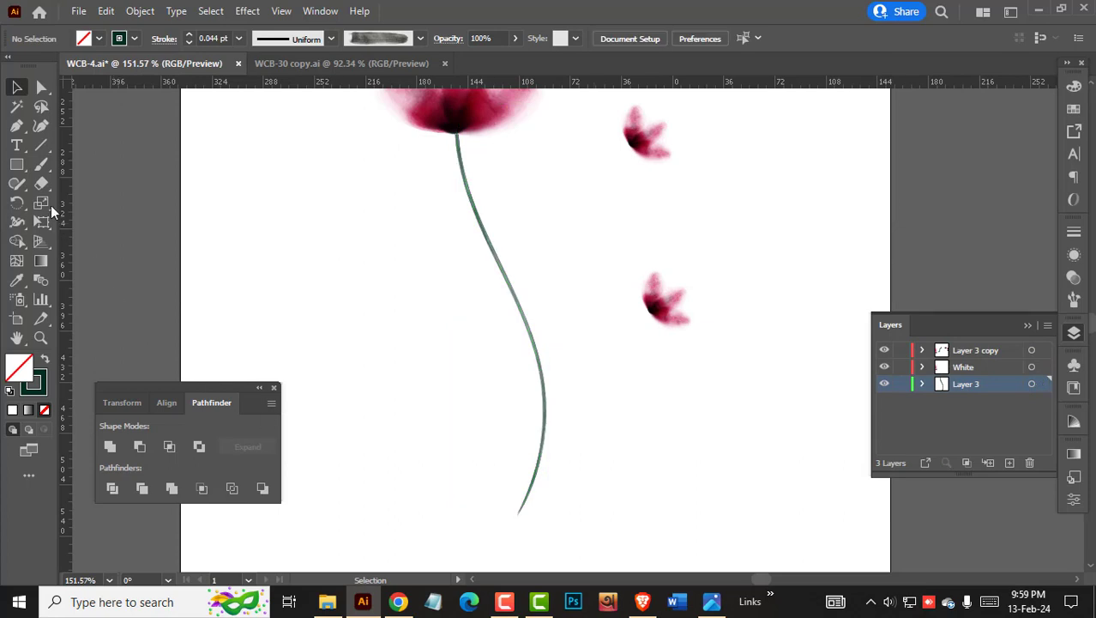
Paint a second curved stem from the first stem's lower tip, crossing it, up to the upper small flower.
key("b")
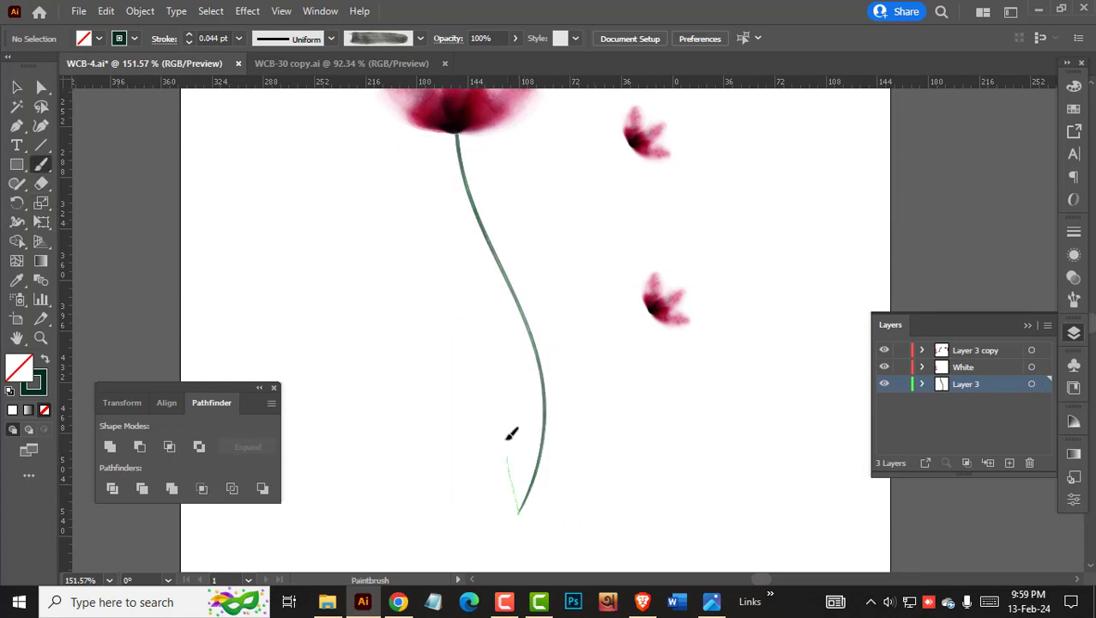
left_click_drag(635, 144, 633, 147)
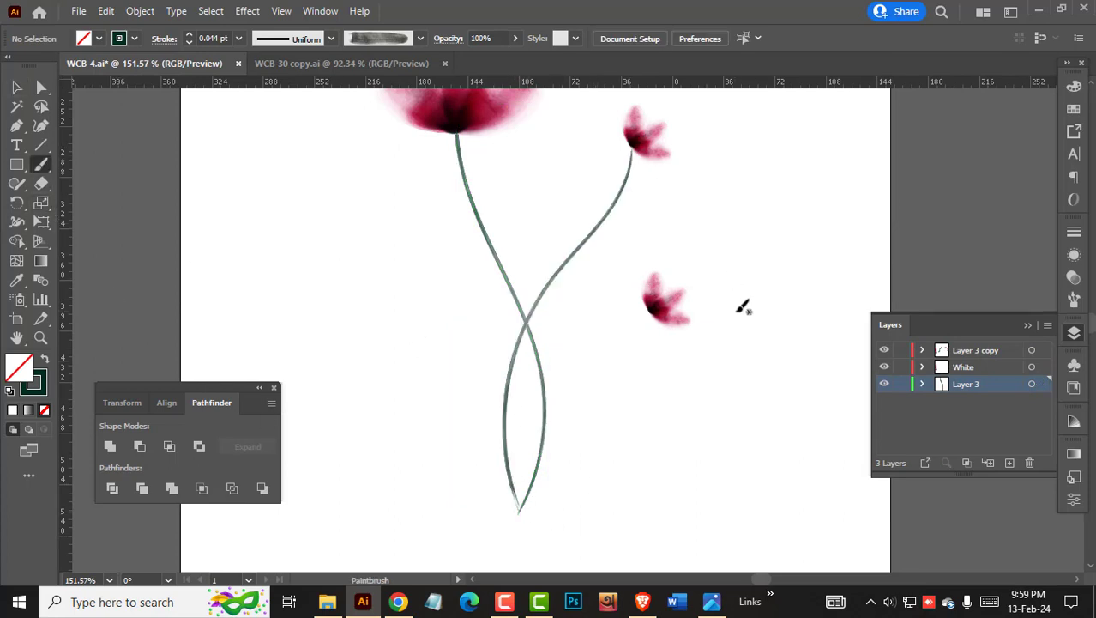
scroll(703, 172, "up", 5)
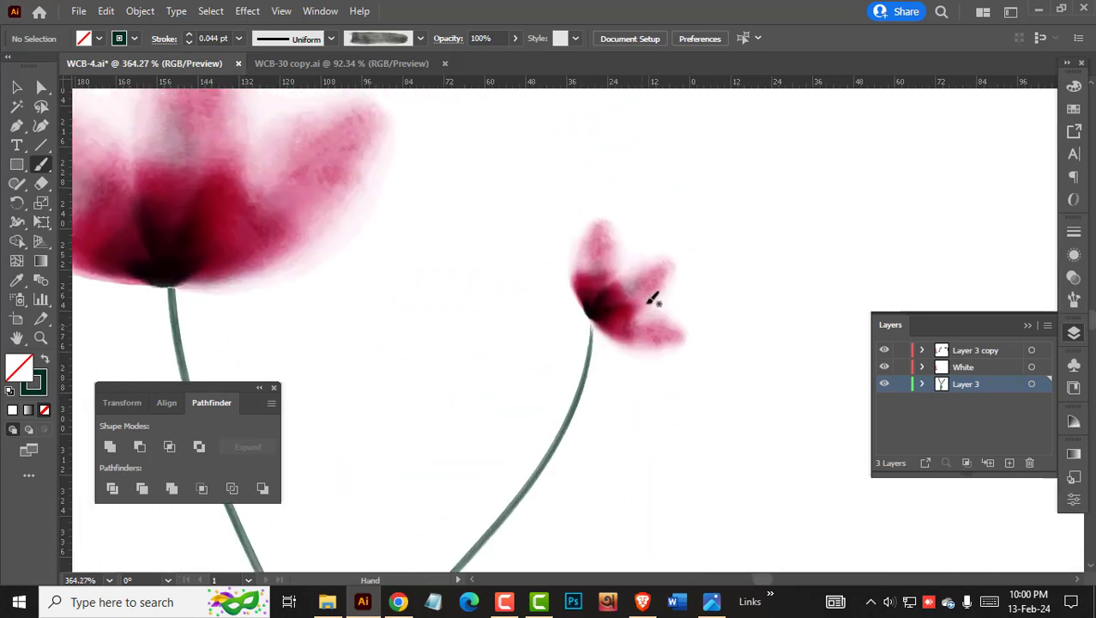
key("v")
left_click_drag(546, 155, 668, 283)
key("r")
left_click_drag(634, 392, 670, 359)
left_click_drag(656, 321, 634, 307)
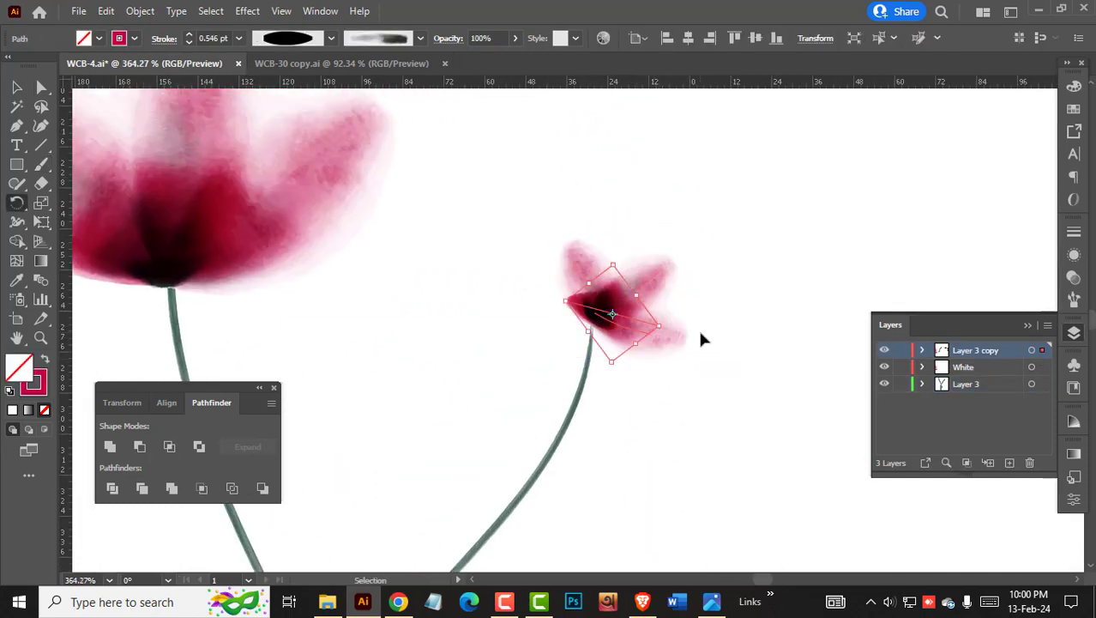
key("ctrl+z")
key("ctrl+z")
left_click_drag(656, 397, 709, 342)
key("ctrl+z")
left_click(765, 366, "ctrl")
Select the upper small flower without its stem, rotate it more upright and move its base onto the stem's tip.
key("v")
left_click_drag(549, 167, 711, 375)
left_click(557, 439, "shift")
key("r")
key("v")
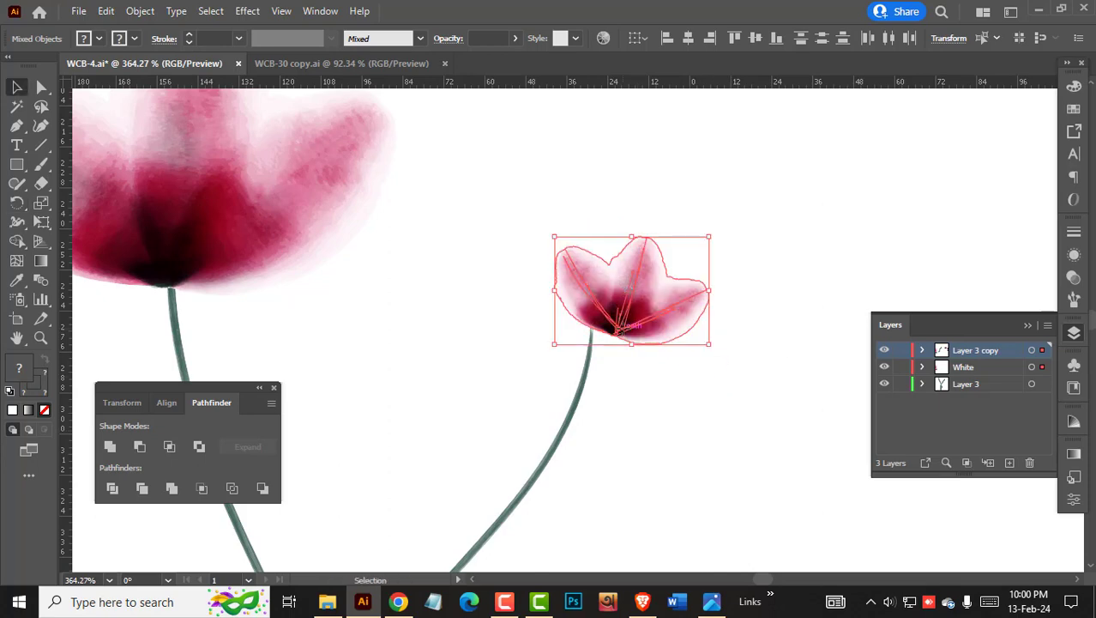
left_click_drag(618, 332, 600, 335)
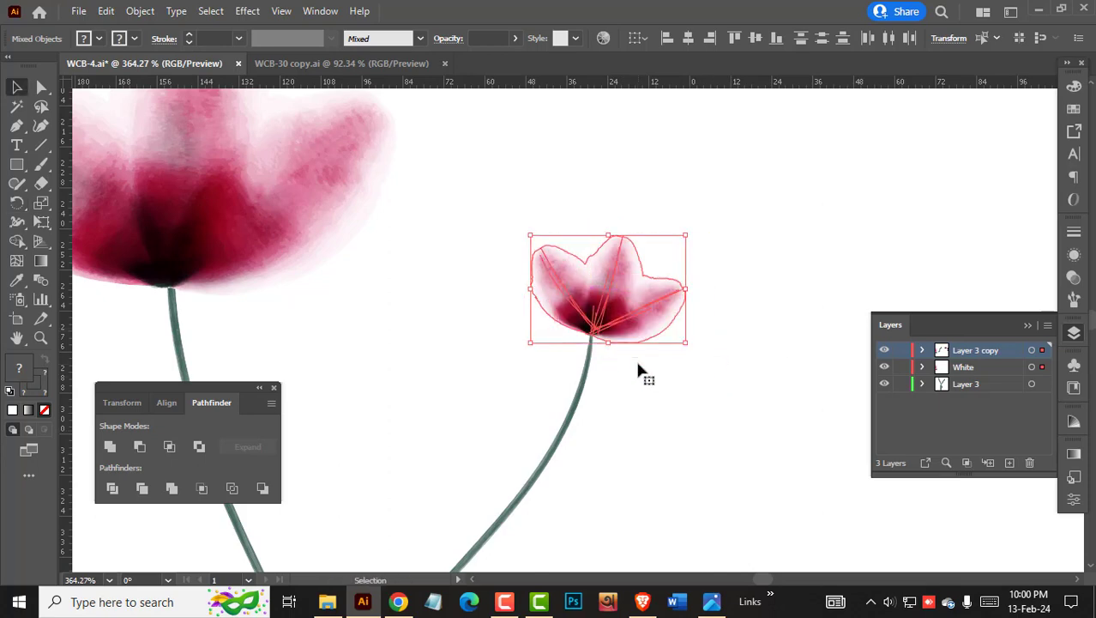
Rotate the upper small flower slightly further counterclockwise and enlarge it to about 53 pt wide and 36 pt high.
key("r")
left_click_drag(677, 313, 693, 288)
key("v")
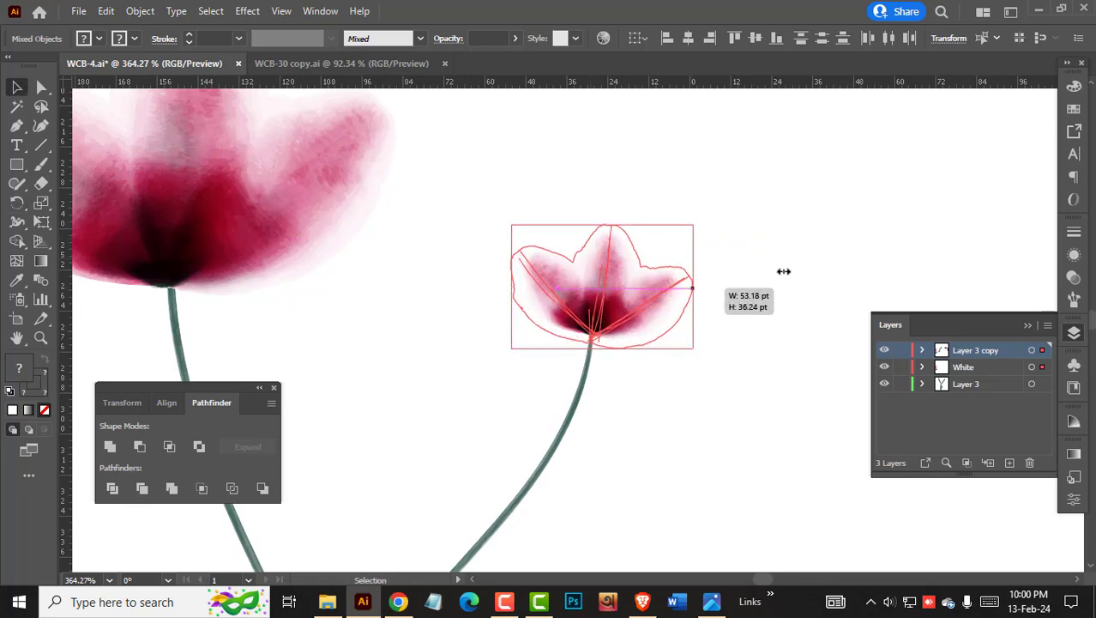
left_click(780, 274)
Set the blending mode of both crossing stems to Darken.
left_click_drag(652, 353, 595, 369)
left_click_drag(609, 391, 635, 215)
left_click_drag(525, 362, 632, 360)
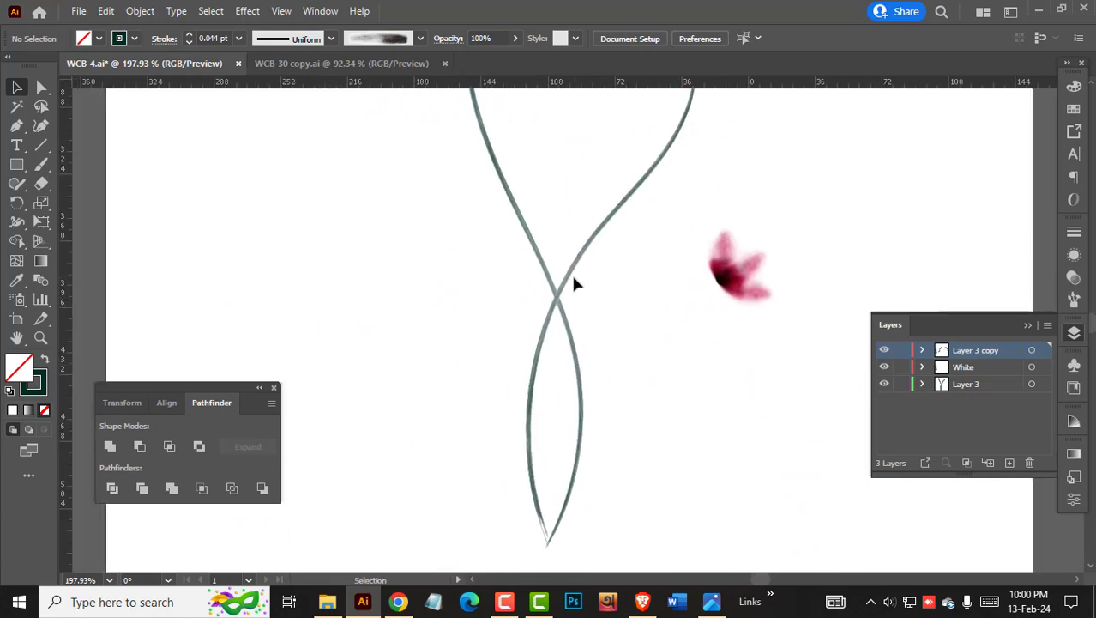
left_click(572, 274)
left_click(562, 309, "shift")
left_click_drag(573, 294, 949, 423)
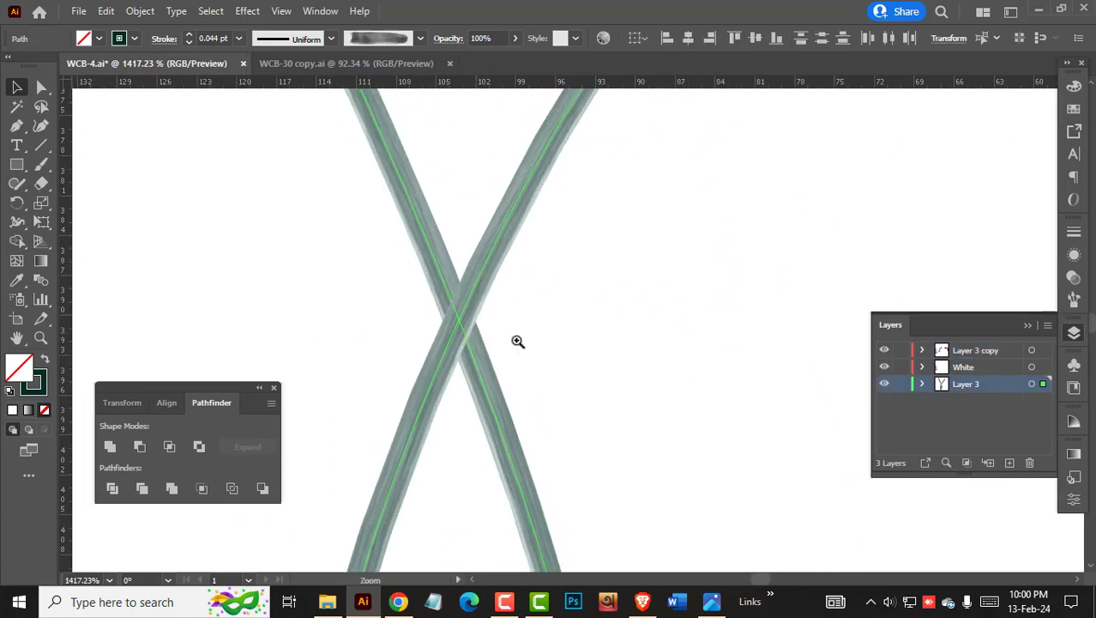
left_click(1074, 277)
left_click(911, 250)
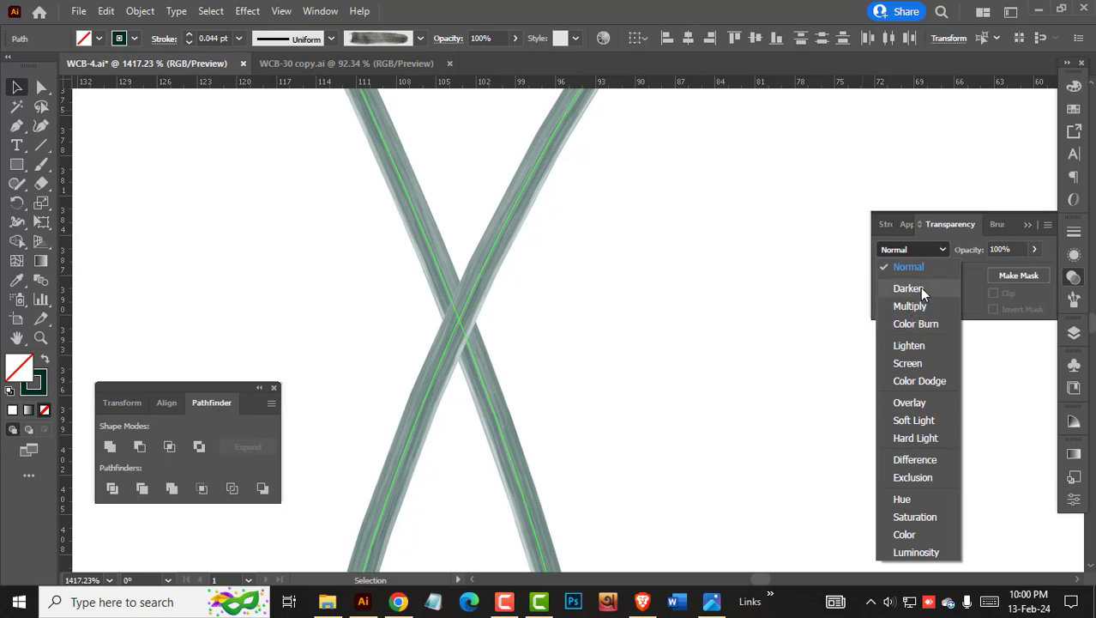
left_click(918, 286)
left_click(713, 364)
Paint a third curved stem in the Darken stem style from the shared lower tip up to the lower small flower.
left_click_drag(673, 364, 472, 350)
left_click_drag(714, 438, 619, 419)
scroll(594, 403, "up", 3)
left_click(586, 261)
left_click(652, 453)
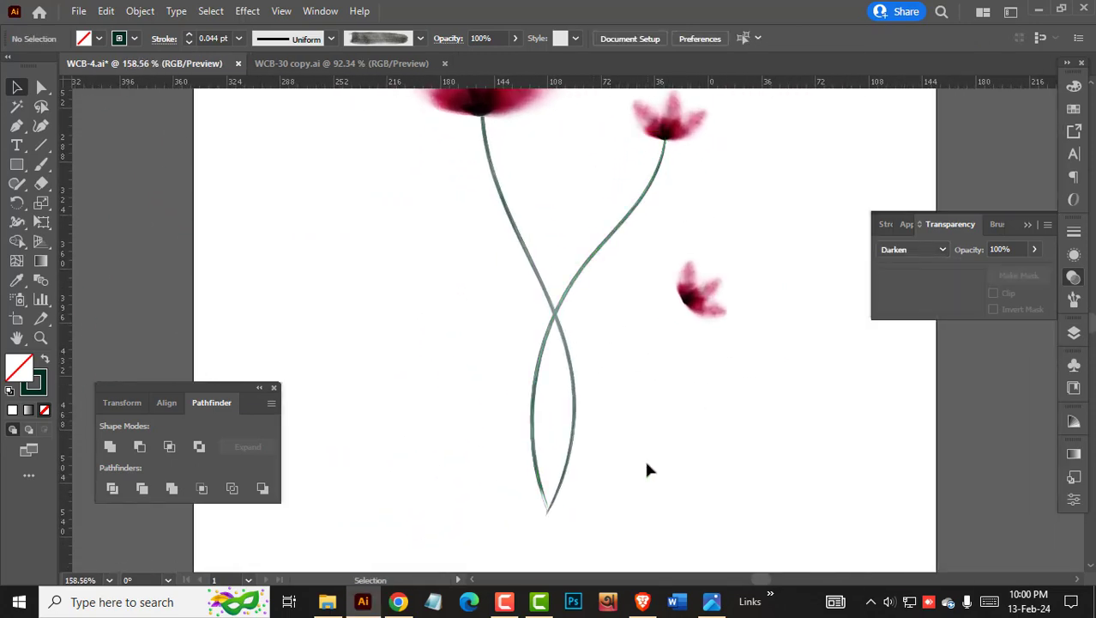
key("b")
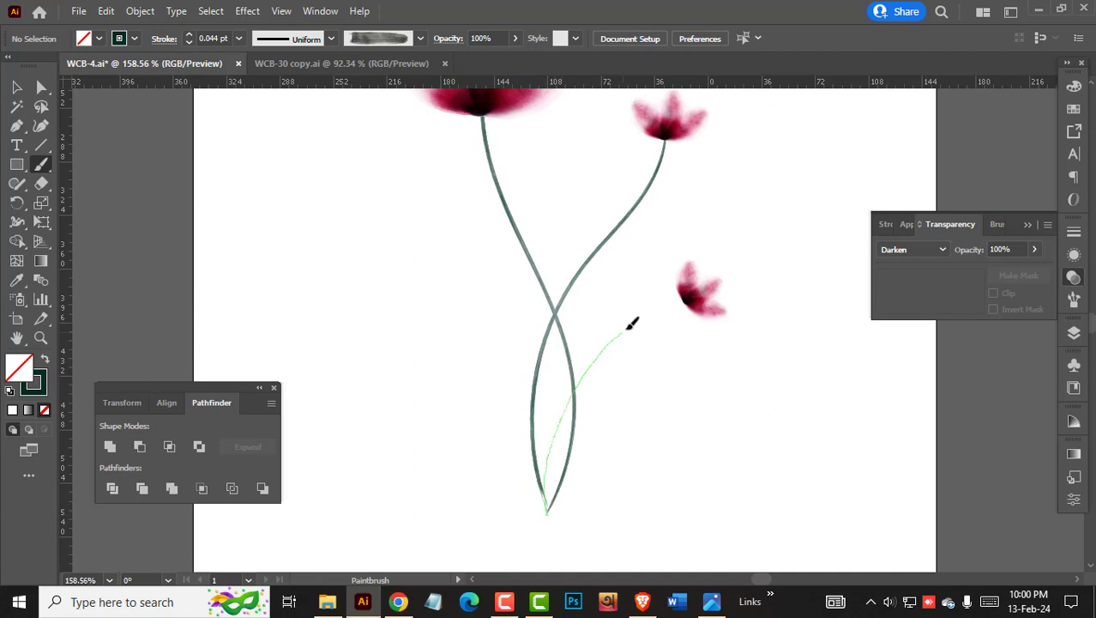
scroll(666, 368, "down", 1)
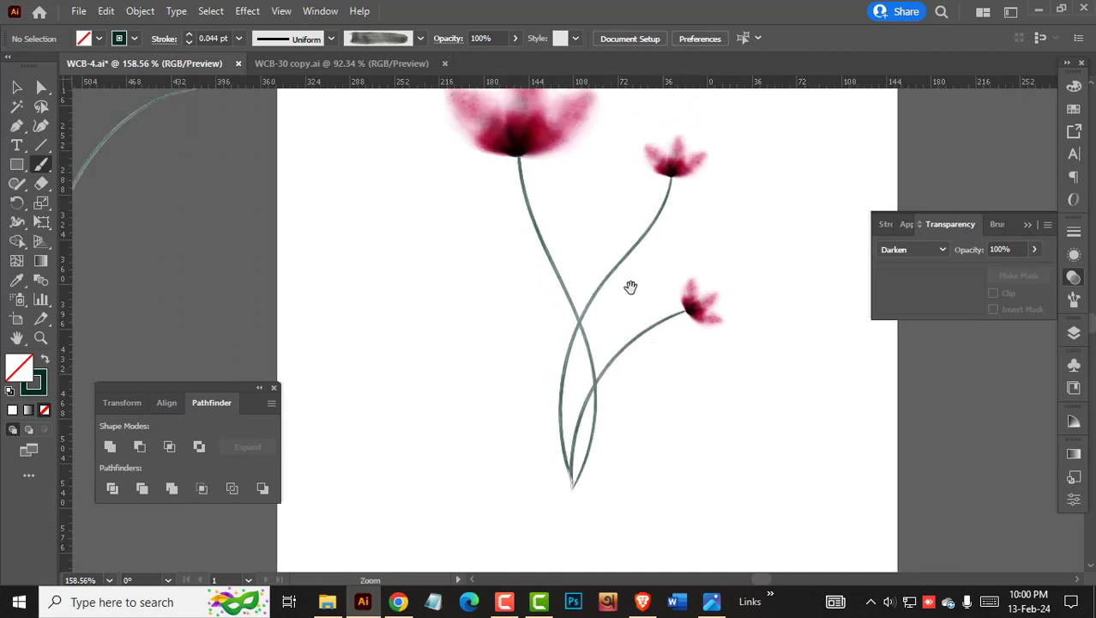
left_click_drag(594, 198, 642, 267)
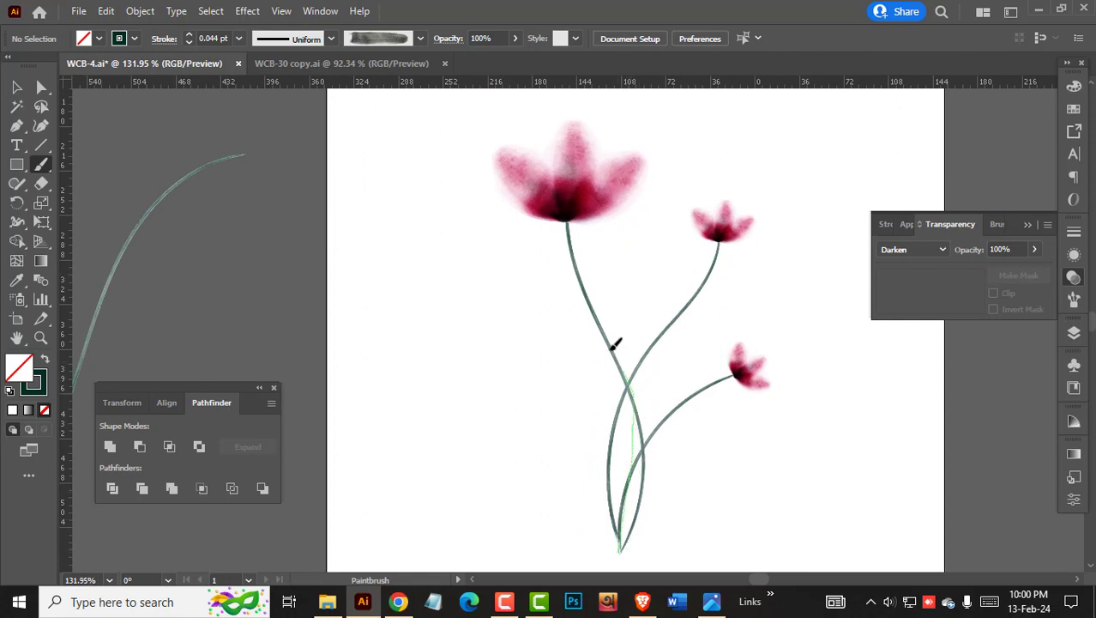
left_click_drag(612, 350, 514, 282)
key("ctrl+z")
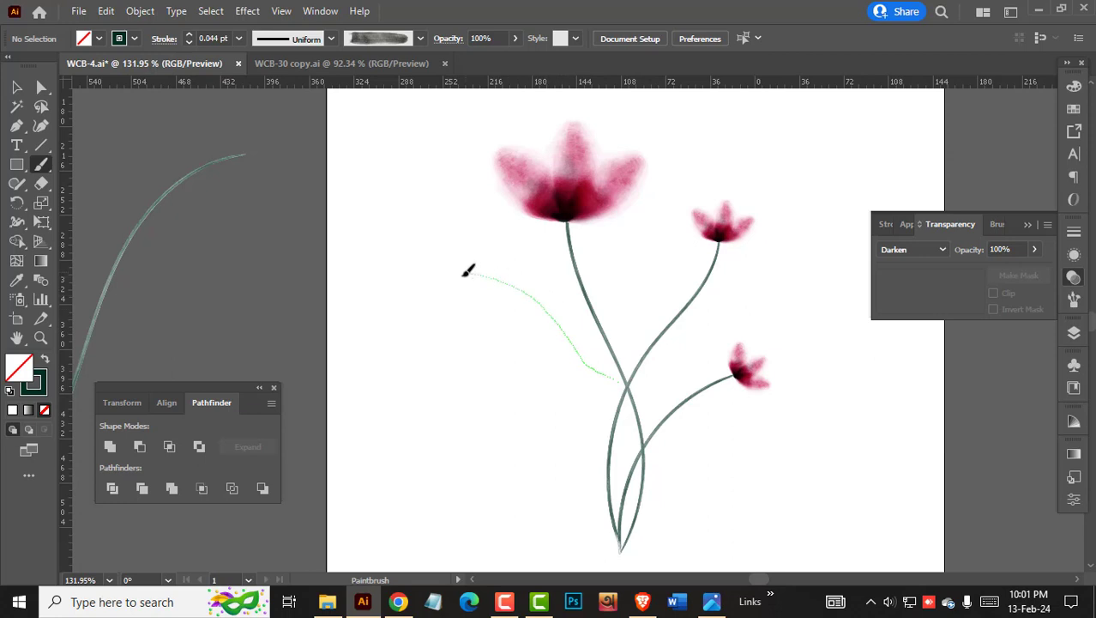
Duplicate the large flower without its stem to the lower left of the original and scale the copy to about 78 by 52 pt.
key("v")
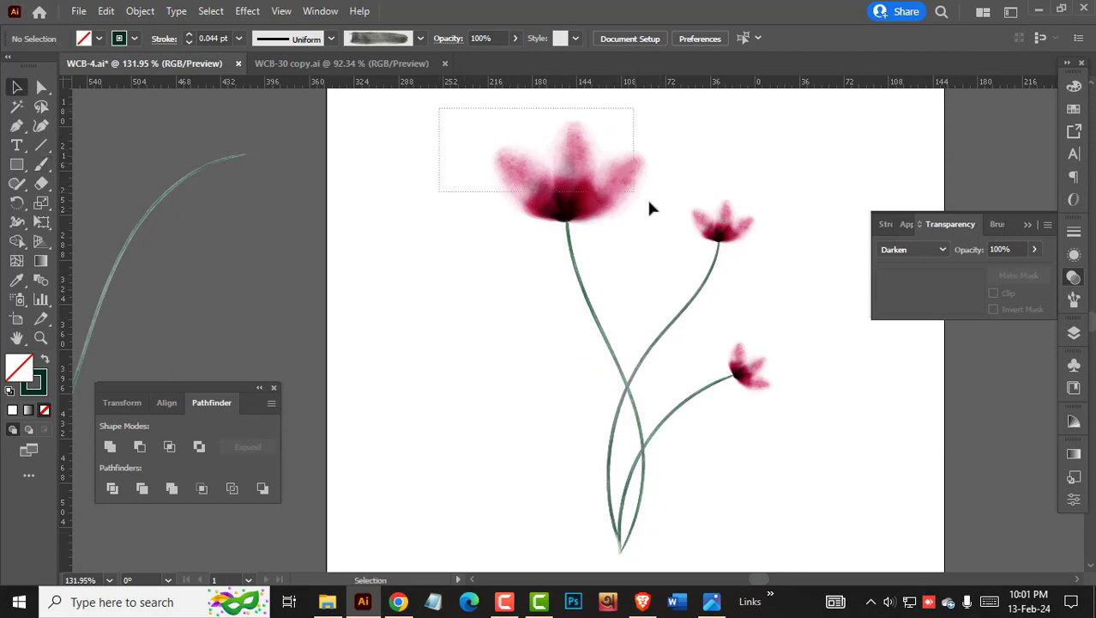
left_click_drag(649, 207, 658, 207)
left_click(584, 311, "shift")
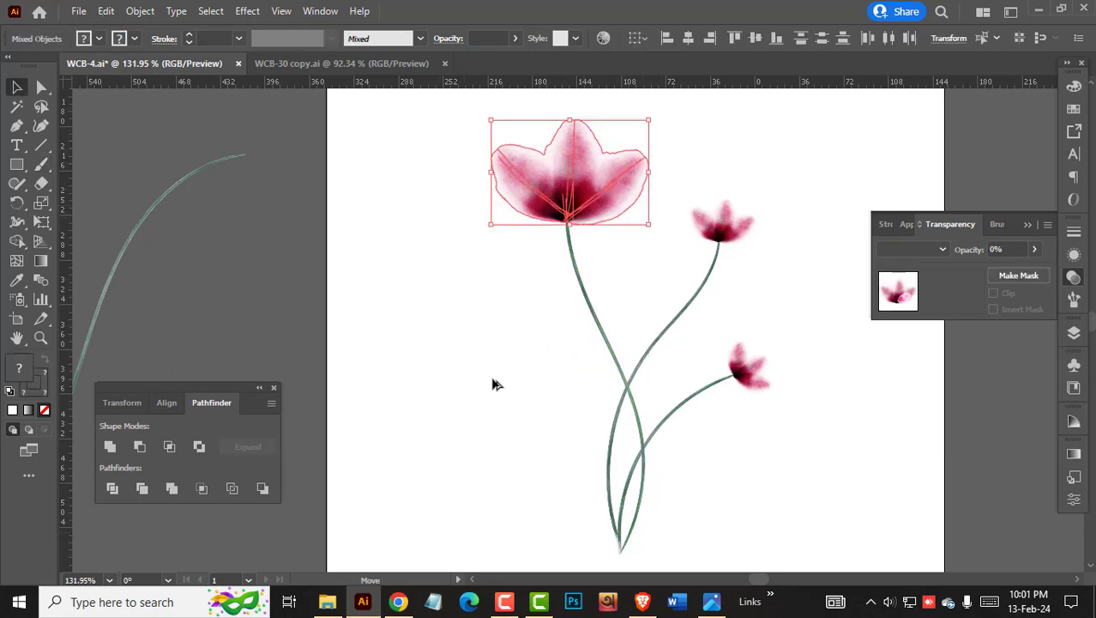
left_click_drag(571, 211, 479, 381)
left_click_drag(557, 293, 529, 307)
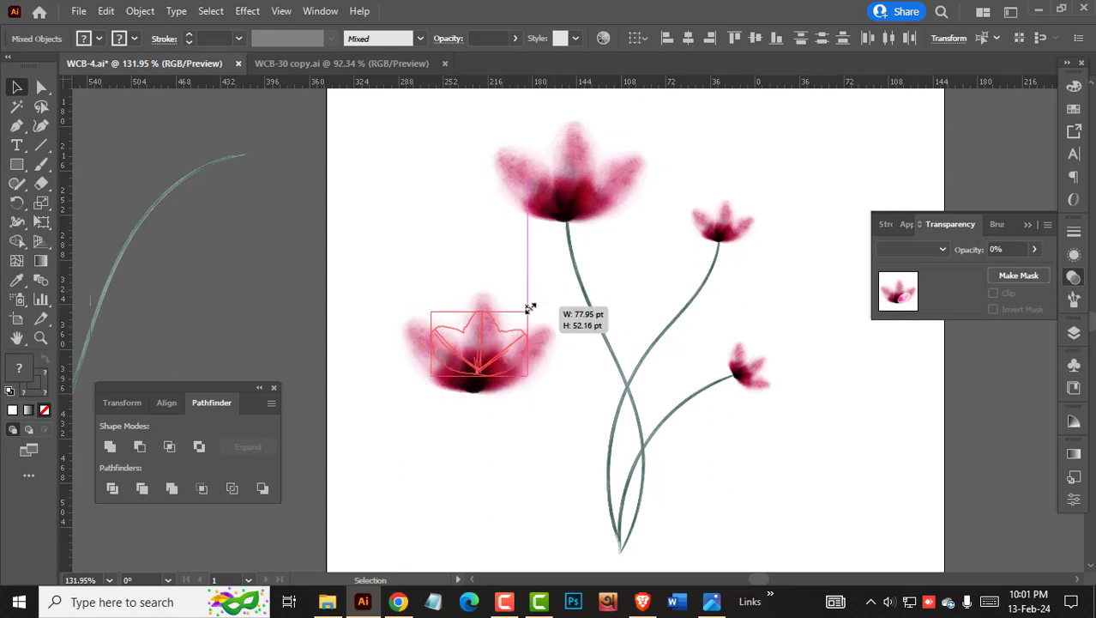
left_click_drag(551, 371, 551, 371)
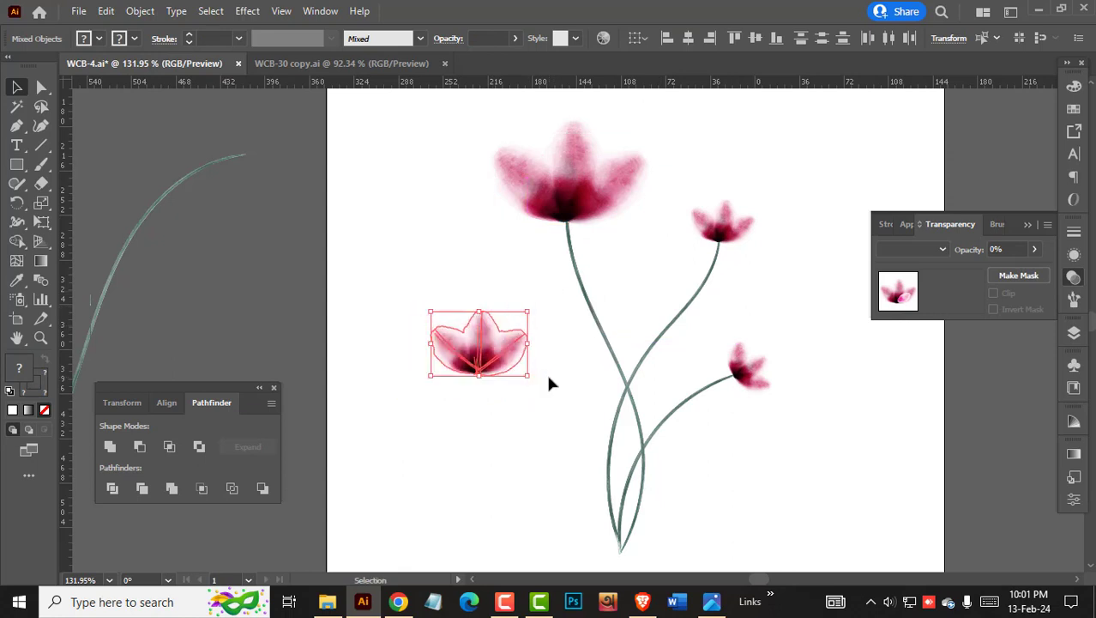
Rotate the new flower copy counterclockwise, reduce it further and position it left of the large flower's stem.
key("r")
mouse_move(532, 320)
left_mouse_down()
mouse_move(508, 294)
mouse_move(520, 336)
mouse_move(531, 316)
mouse_move(500, 344)
mouse_move(520, 324)
left_mouse_up()
key("v")
left_click_drag(566, 419, 567, 415)
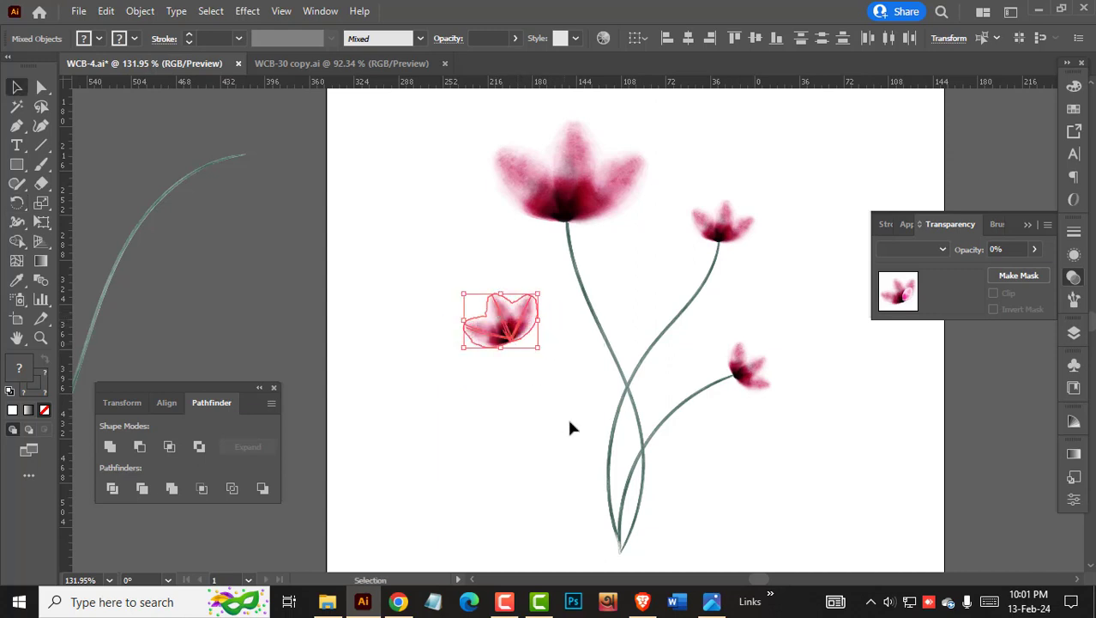
left_click(579, 425)
Paint a curved stem from the shared lower tip to the left small flower and tuck its upper end under the petals.
key("b")
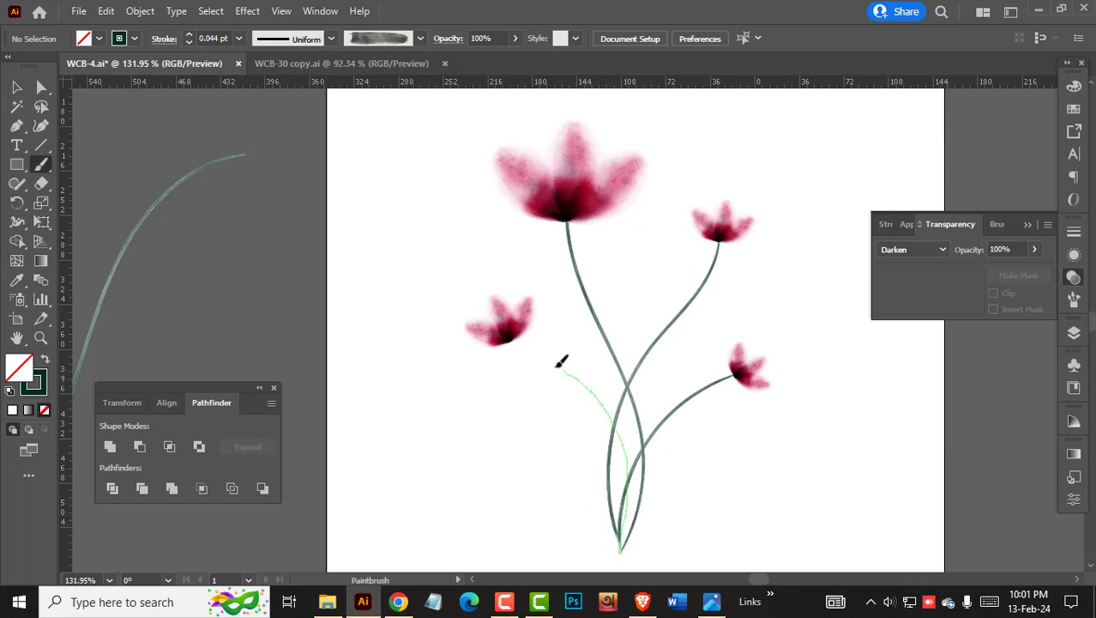
left_click_drag(518, 336, 807, 448)
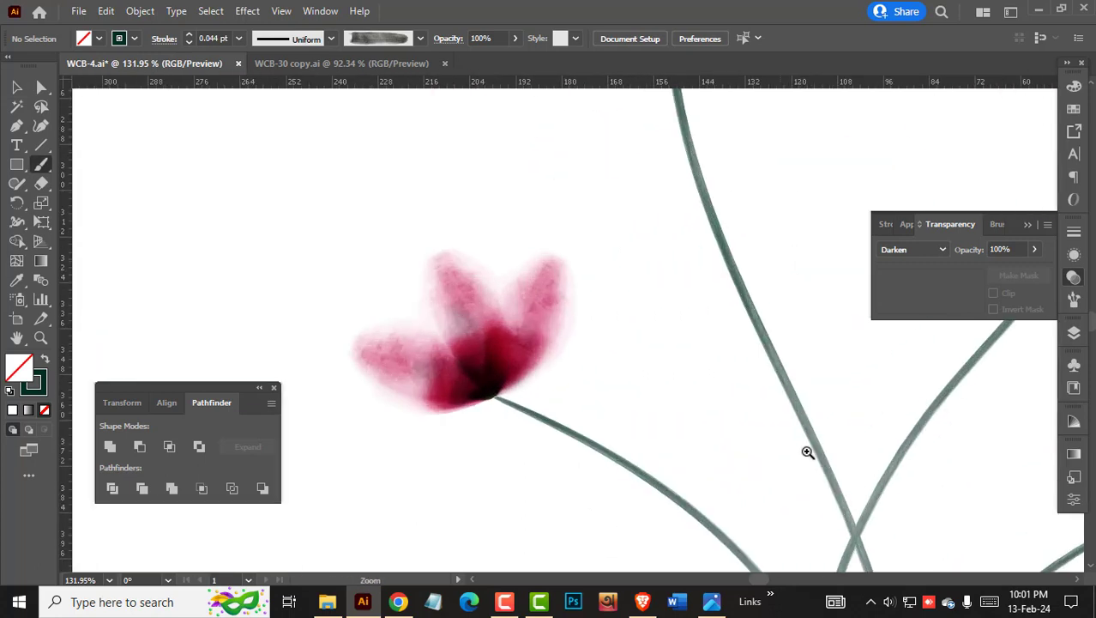
key("a")
left_click(516, 422)
left_click_drag(478, 403, 448, 383)
left_click(509, 482)
Examine the overall arrangement of the four flowers and their crossing stems.
left_click_drag(549, 403, 360, 403)
left_click_drag(508, 362, 521, 330)
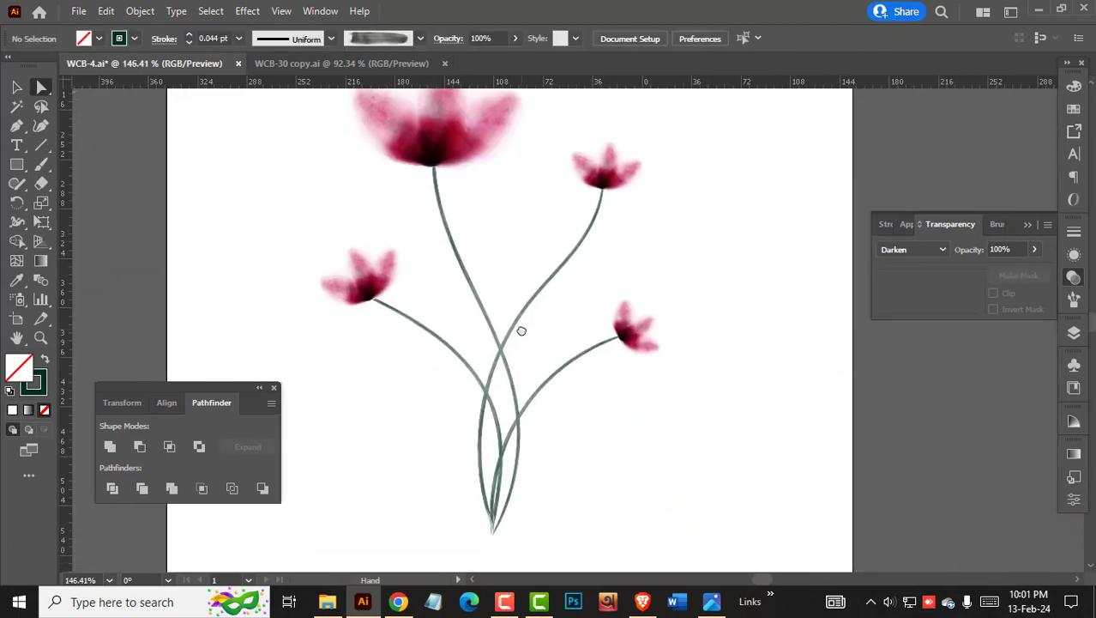
left_click_drag(468, 512, 440, 484)
mouse_move(566, 307)
left_mouse_down()
mouse_move(568, 383)
mouse_move(585, 315)
left_mouse_up()
key("Tab")
key("Tab")
key("v")
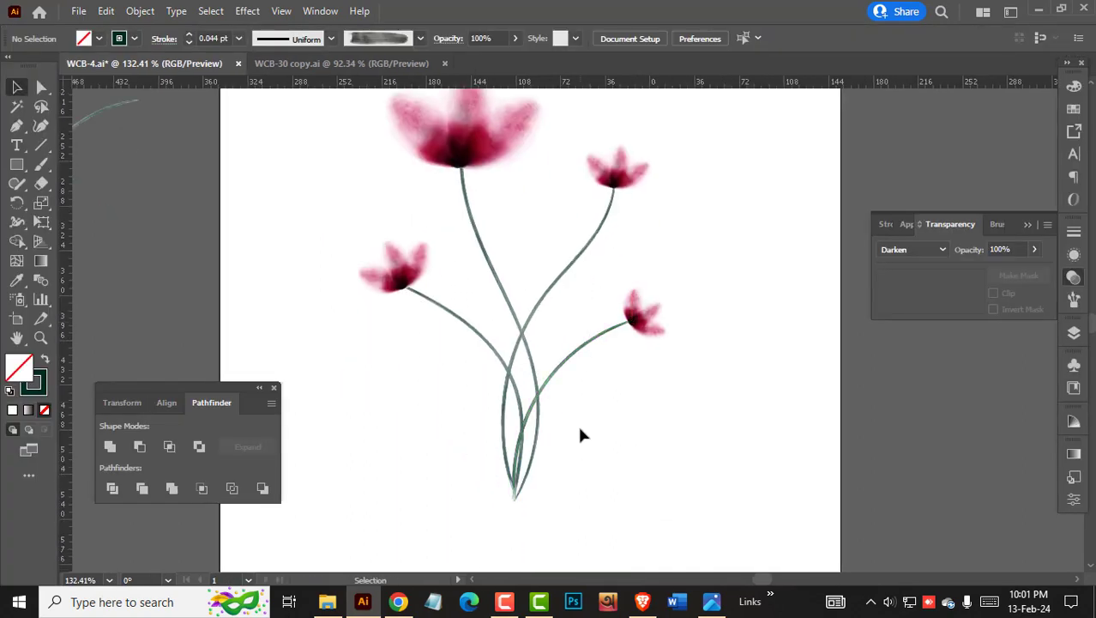
left_click_drag(489, 385, 485, 349)
left_click(140, 11)
left_click(232, 211)
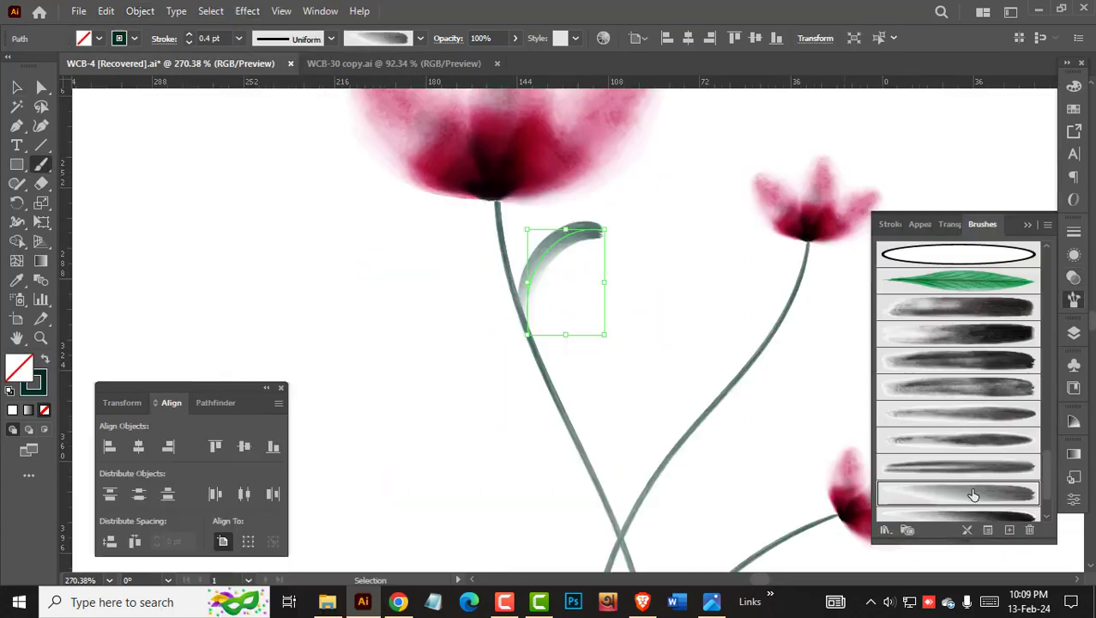
Hide the bounding box and give the leaf stroke beside the large flower's stem a width profile tapered at both ends.
key("ctrl+shift+b")
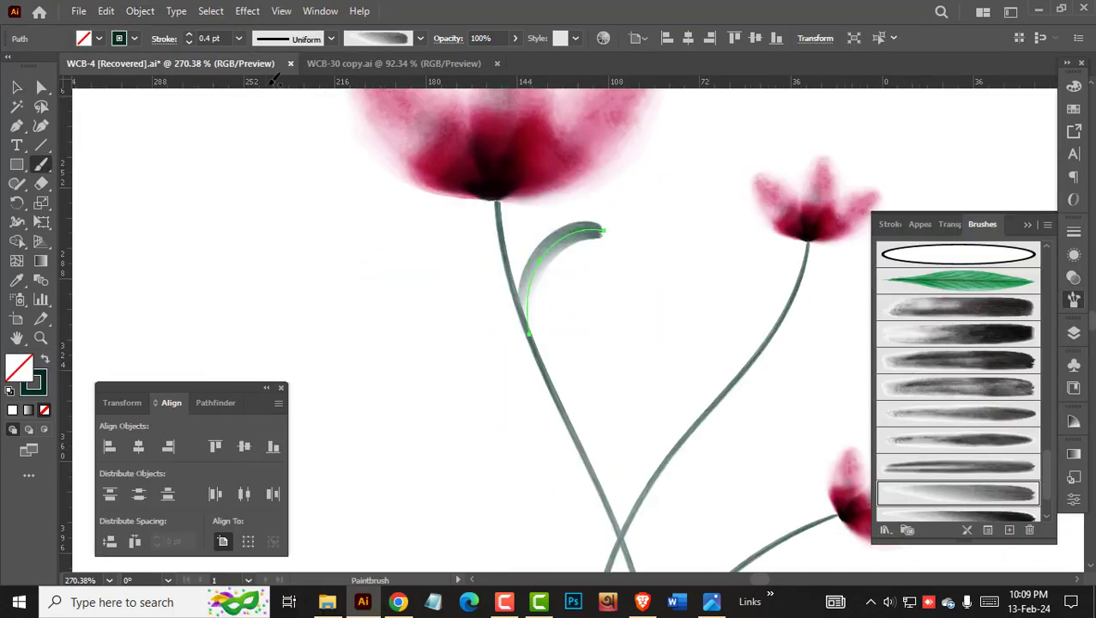
left_click(287, 38)
scroll(290, 180, "down", 3)
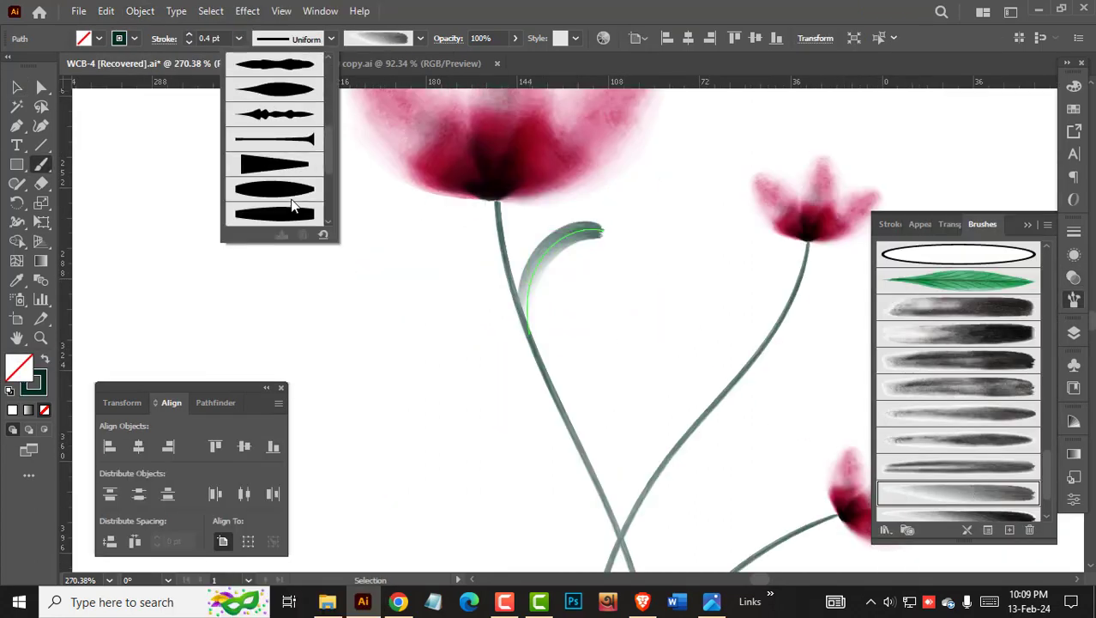
left_click(284, 94)
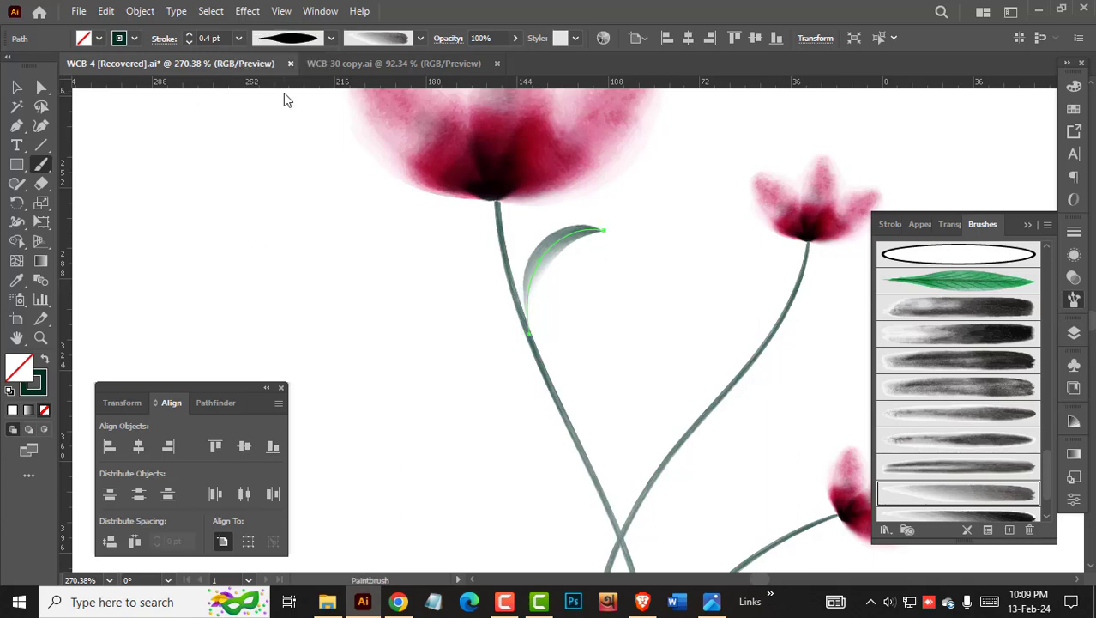
Set the leaf stroke's weight to 0.8 pt and deselect it.
left_click(189, 34)
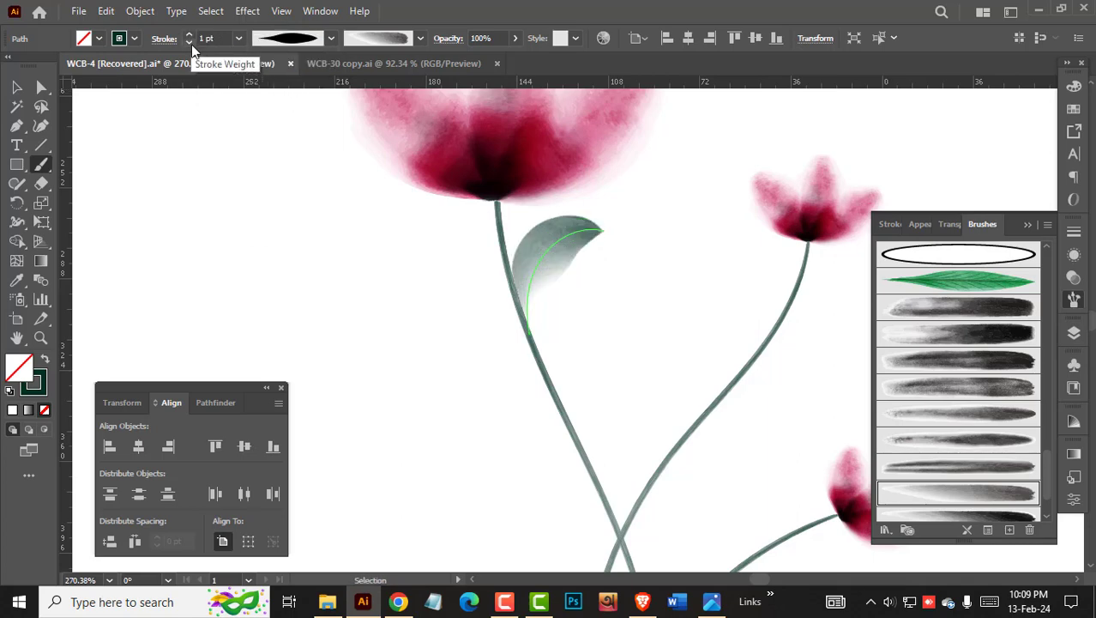
left_click(189, 43)
left_click(190, 43)
left_click(252, 218, "ctrl")
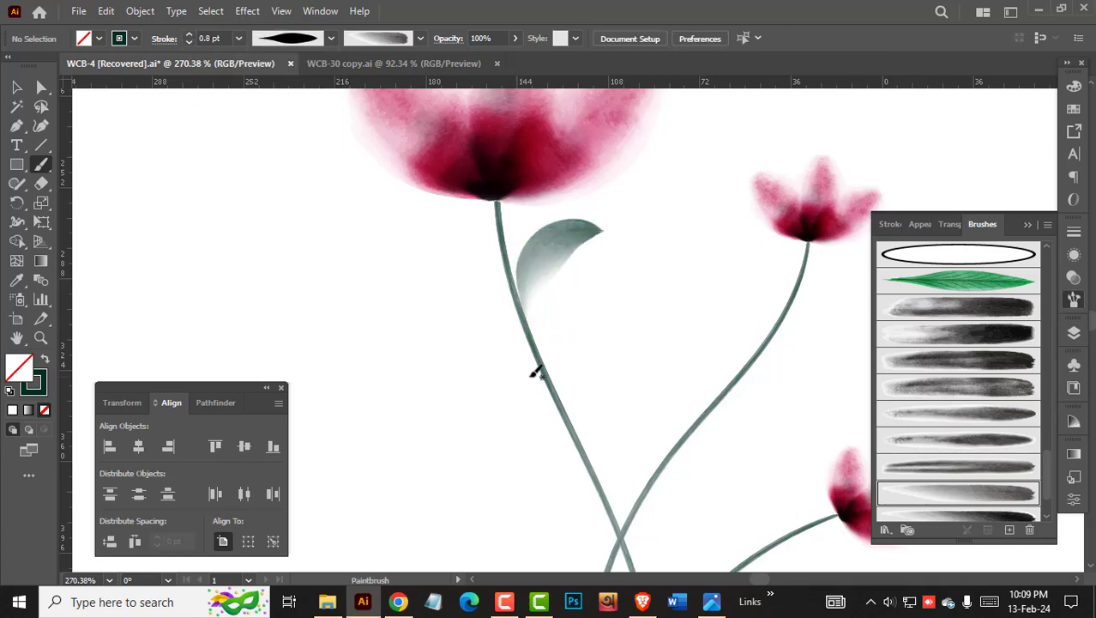
Paint one curved leaf on the left side of the large flower's stem and another on its right side below the first leaf.
mouse_move(532, 347)
left_mouse_down()
mouse_move(496, 319)
mouse_move(369, 280)
left_mouse_up()
scroll(526, 367, "down", 2)
scroll(525, 367, "right", 2)
left_click_drag(482, 319, 584, 185)
scroll(583, 184, "up", 1)
scroll(584, 184, "left", 2)
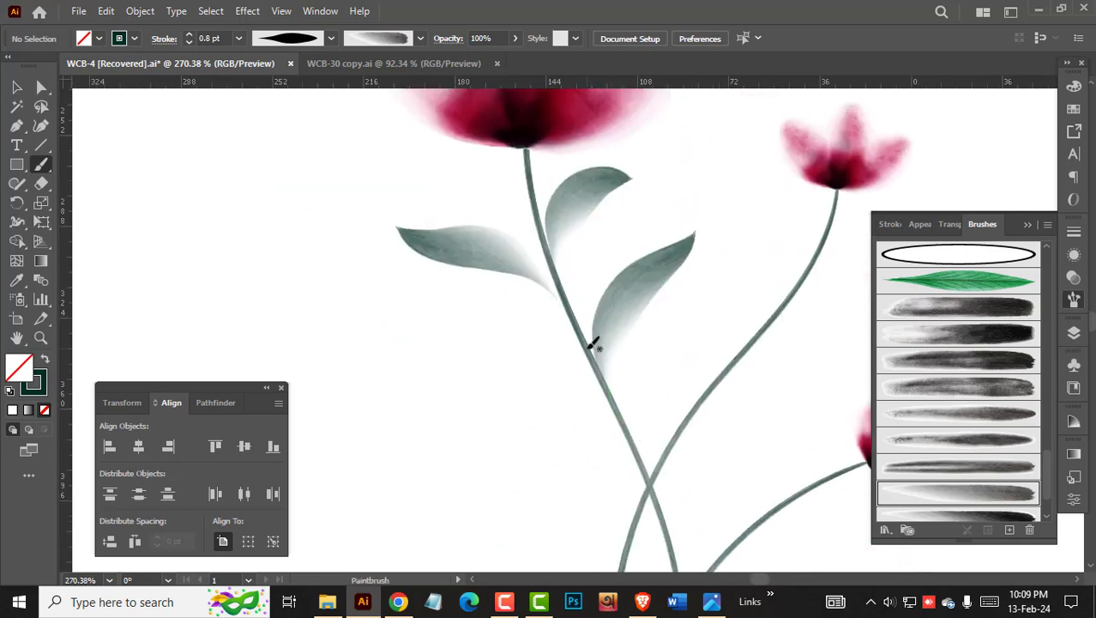
Paint a third leaf on the left of the large flower's stem and a pair of short leaves directly under its bloom.
mouse_move(590, 342)
left_mouse_down()
mouse_move(547, 330)
mouse_move(411, 327)
left_mouse_up()
scroll(542, 329, "up", 2)
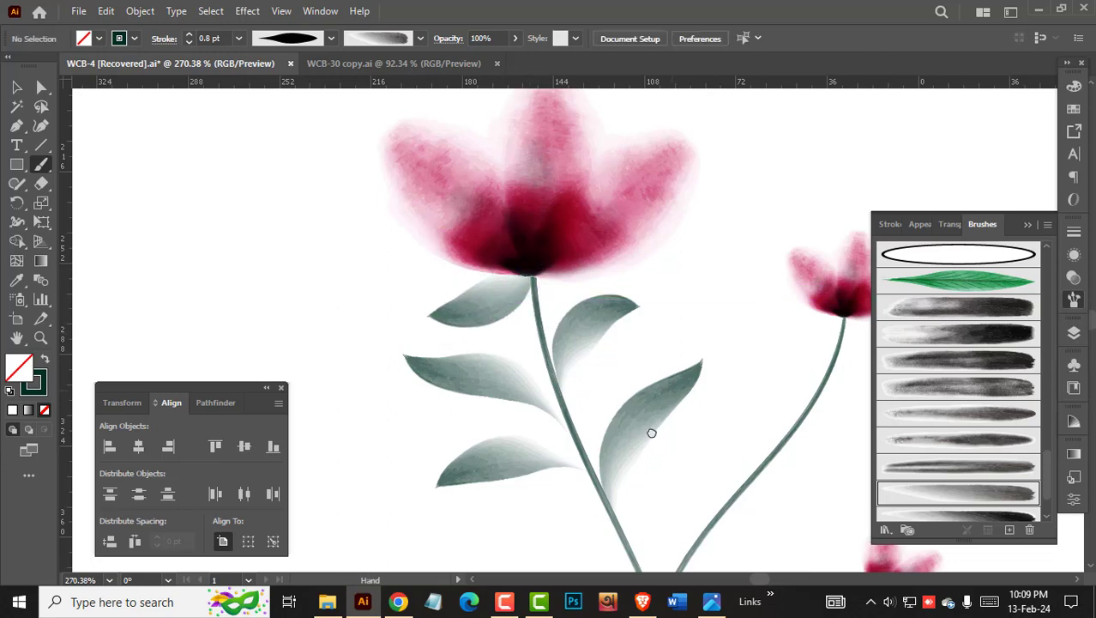
left_click_drag(652, 433, 621, 517)
left_click_drag(489, 338, 589, 372)
left_click_drag(548, 421, 562, 458)
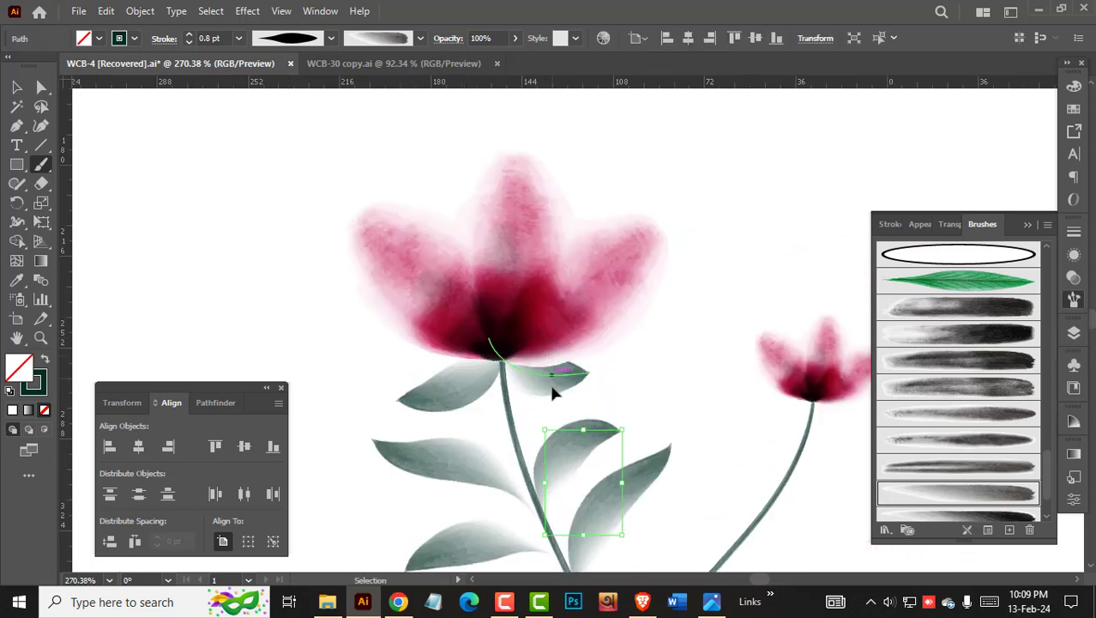
left_click_drag(551, 385, 553, 395)
left_click(647, 425, "ctrl")
Paint the lowest pair of leaves on the large flower's stem, one on each side just above the stem crossing.
left_click_drag(657, 473, 623, 261)
mouse_move(590, 480)
left_mouse_down()
mouse_move(535, 416)
mouse_move(444, 427)
left_mouse_up()
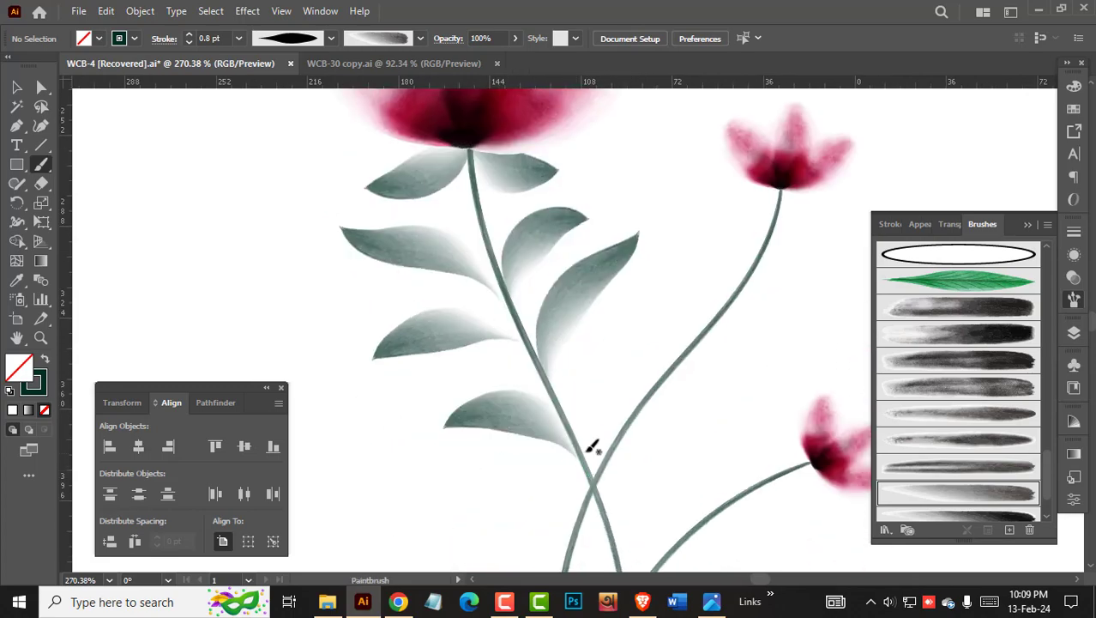
scroll(632, 355, "down", 5)
scroll(626, 383, "up", 6)
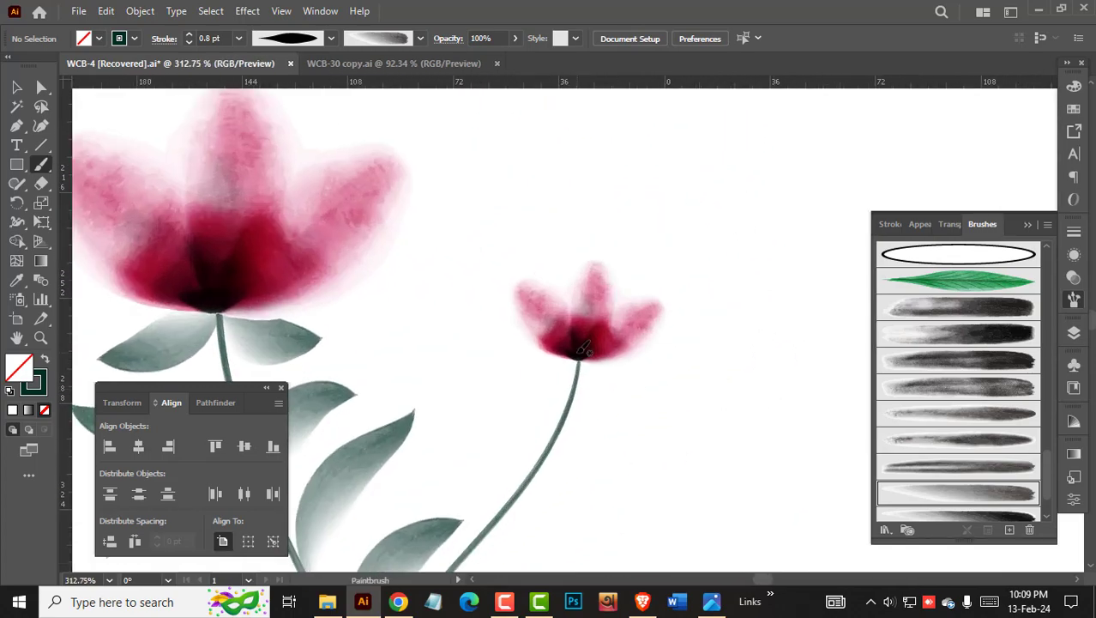
Paint a leaf on each side under the upper-right small flower and set their stroke weight to 0.4 pt.
left_click_drag(579, 358, 725, 480)
left_click(188, 42)
left_click(189, 42)
left_click(643, 421, "ctrl")
left_click_drag(625, 402, 620, 397)
left_click_drag(568, 314, 440, 395)
left_click_drag(515, 384, 511, 390)
left_click(189, 42)
left_click(188, 42)
left_click(755, 399, "ctrl")
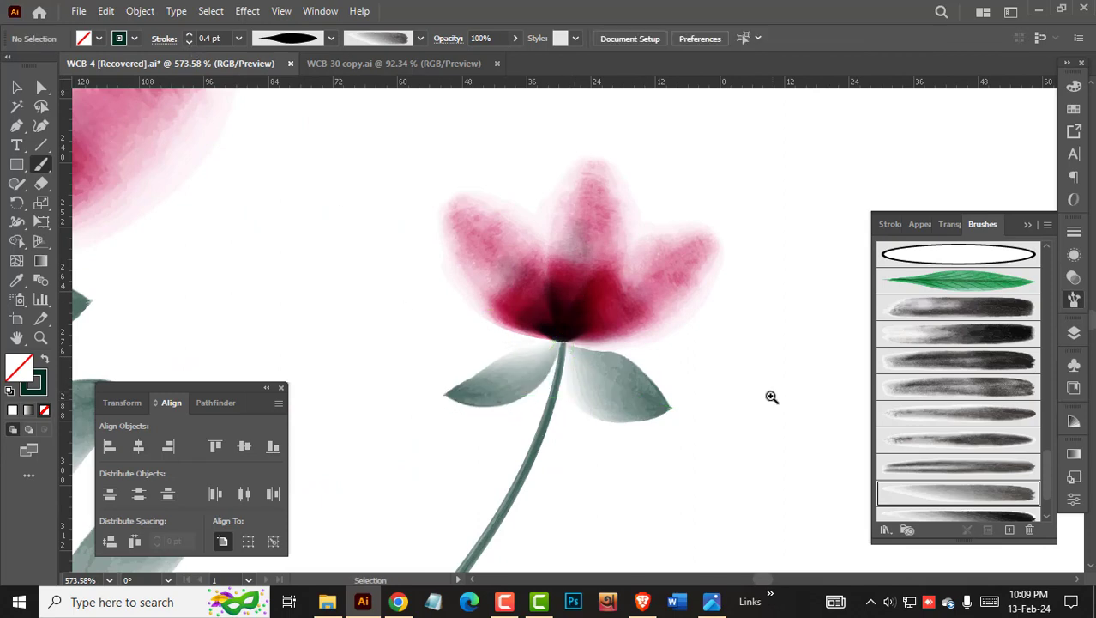
Paint three tiny leaves around the base of the lower-right small flower with the 0.4 pt stroke.
left_click_drag(771, 397, 669, 429)
left_click_drag(727, 547, 593, 289)
mouse_move(566, 382)
left_mouse_down()
mouse_move(664, 392)
mouse_move(648, 481)
mouse_move(643, 453)
left_mouse_up()
mouse_move(654, 326)
left_mouse_down()
mouse_move(649, 403)
mouse_move(564, 337)
left_mouse_up()
left_click_drag(582, 385, 604, 337)
left_click_drag(662, 361, 597, 438)
left_click_drag(623, 403, 626, 371)
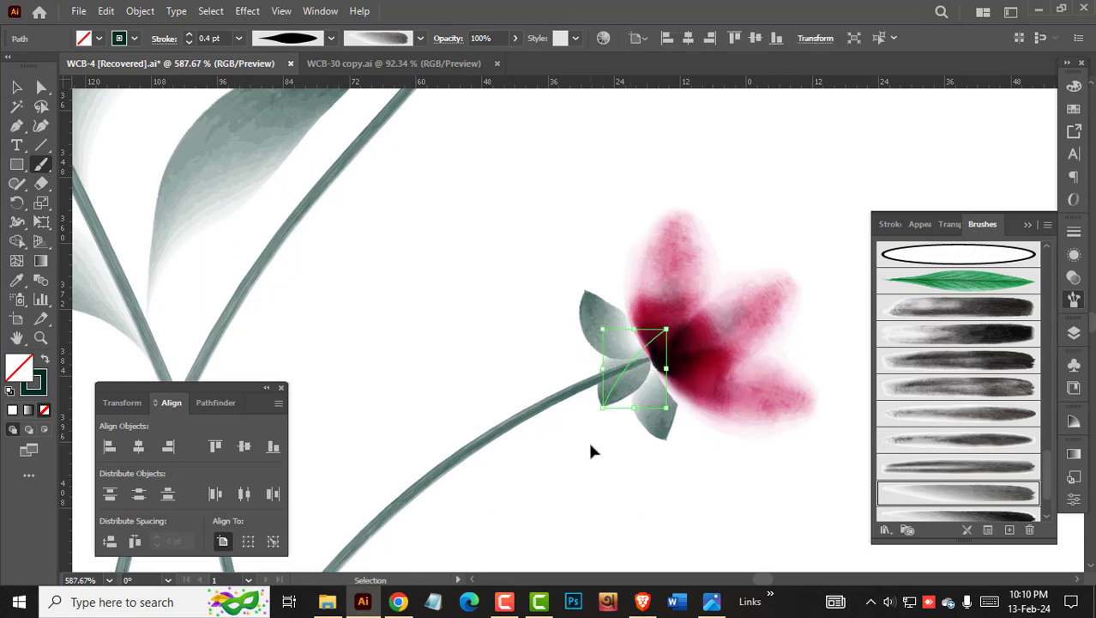
left_click(590, 451, "ctrl")
Paint curved leaves along both sides of the lower-right flower's stem, from below its bloom down to the stem crossing.
left_click_drag(656, 442, 587, 448)
left_click_drag(587, 449, 590, 386)
left_click_drag(667, 418, 667, 418)
mouse_move(598, 379)
left_mouse_down()
mouse_move(655, 415)
mouse_move(643, 331)
left_mouse_up()
left_click_drag(609, 429, 612, 275)
left_click_drag(598, 387, 692, 399)
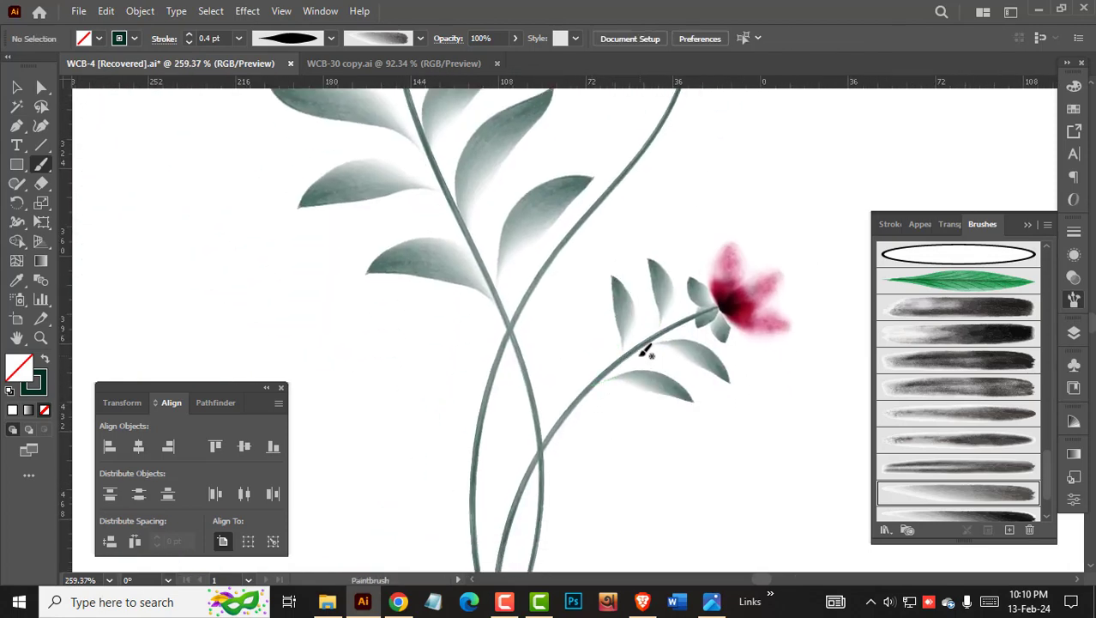
left_click_drag(572, 322, 534, 306)
left_click_drag(563, 428, 664, 434)
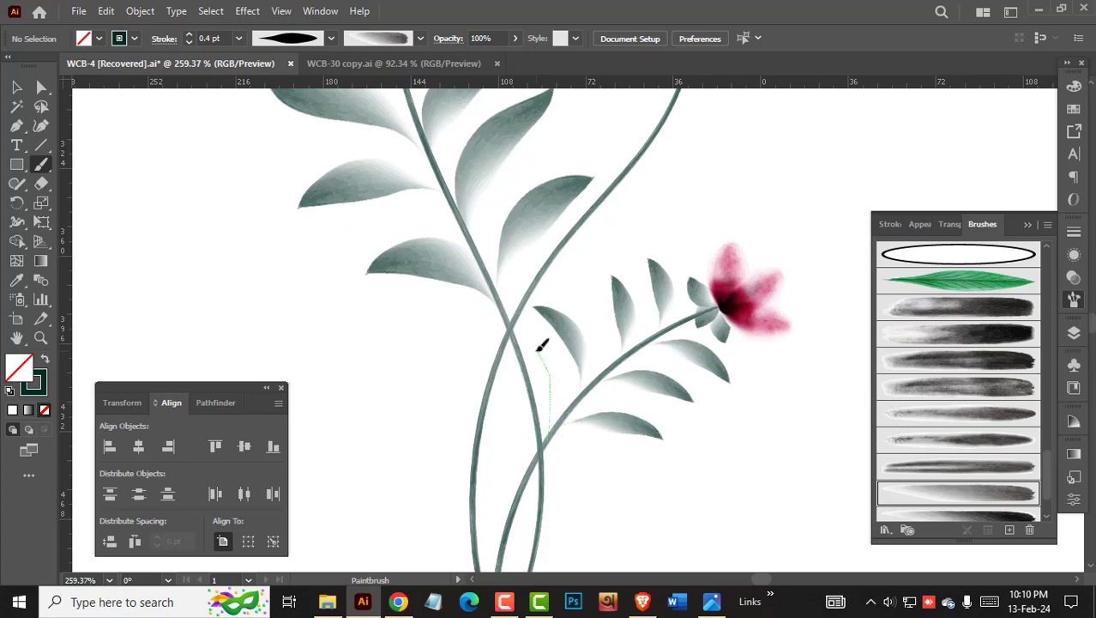
left_click_drag(537, 351, 538, 351)
Paint curved leaves along both sides of the upper-right small flower's stem.
left_click_drag(698, 125, 685, 324)
left_click_drag(649, 327, 712, 324)
mouse_move(640, 330)
left_mouse_down()
mouse_move(610, 286)
mouse_move(591, 279)
left_mouse_up()
left_click_drag(619, 370, 798, 319)
Paint small leaves along the lower stems, on the left side and in the gaps around the stem crossings.
scroll(701, 343, "down", 4)
scroll(701, 343, "left", 4)
scroll(663, 387, "down", 3)
scroll(663, 387, "left", 3)
left_click_drag(693, 318, 693, 317)
left_click_drag(675, 414, 487, 270)
left_click_drag(609, 401, 644, 377)
left_click_drag(600, 344, 555, 326)
mouse_move(614, 496)
left_mouse_down()
mouse_move(531, 399)
mouse_move(518, 405)
left_mouse_up()
mouse_move(611, 449)
left_mouse_down()
mouse_move(642, 415)
mouse_move(608, 309)
left_mouse_up()
Paint a long curved leaf on each side of the bouquet's base, the left one taller than the right one.
left_click_drag(583, 482, 748, 307)
left_click_drag(620, 448, 690, 478)
left_click_drag(711, 460, 706, 464)
left_click(555, 523, "ctrl")
mouse_move(657, 510)
left_mouse_down()
mouse_move(602, 480)
mouse_move(450, 225)
left_mouse_up()
scroll(663, 417, "down", 2)
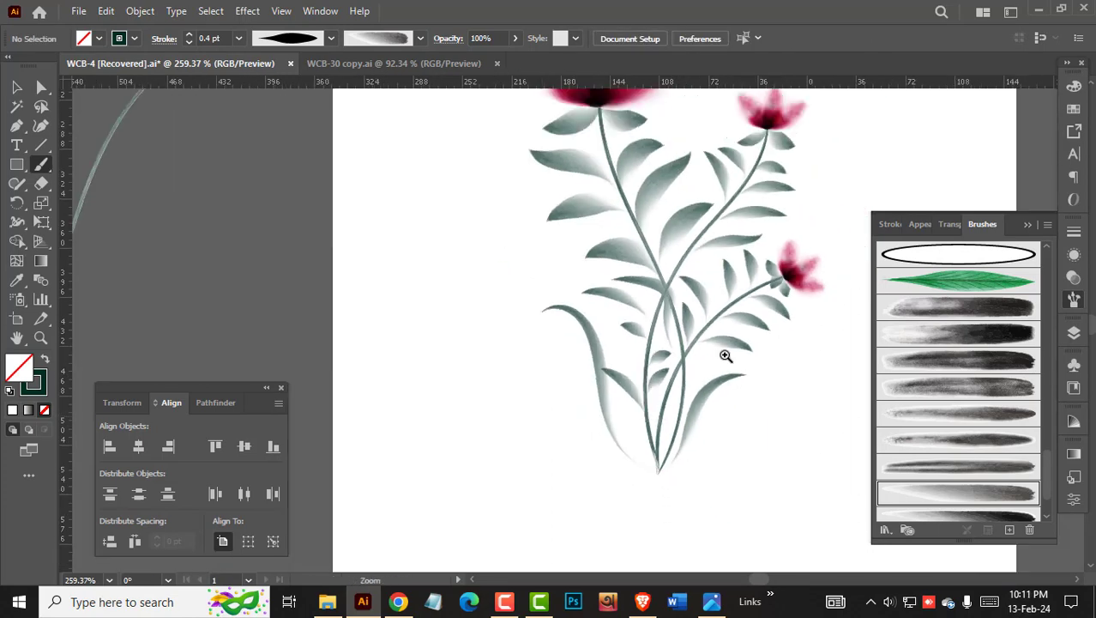
mouse_move(727, 327)
left_mouse_down()
mouse_move(621, 406)
mouse_move(506, 393)
left_mouse_up()
mouse_move(487, 484)
left_mouse_down()
mouse_move(559, 127)
mouse_move(603, 178)
left_mouse_up()
key("ctrl+z")
Examine the whole bouquet with the interface panels hidden.
left_click_drag(680, 352, 592, 383)
key("Tab")
scroll(726, 341, "up", 1)
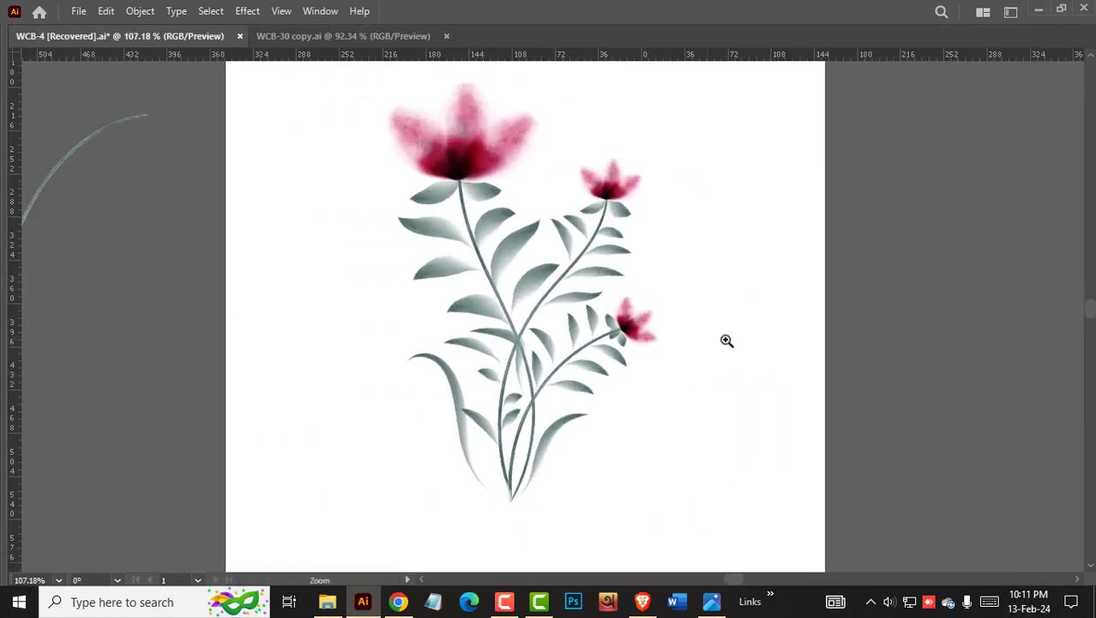
scroll(734, 310, "up", 1)
scroll(707, 318, "down", 1)
scroll(730, 303, "up", 1)
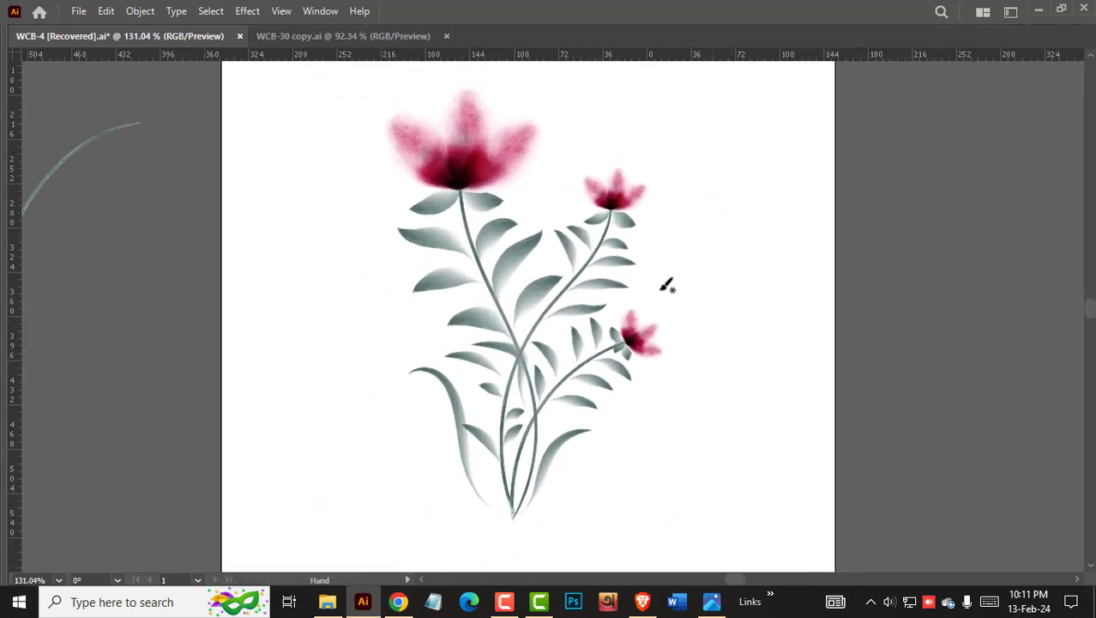
key("Tab")
Load the 1.4 pt crimson brush stroke settings from the large flower's middle petal for painting.
left_click_drag(530, 177, 593, 186)
left_click(591, 186, "ctrl")
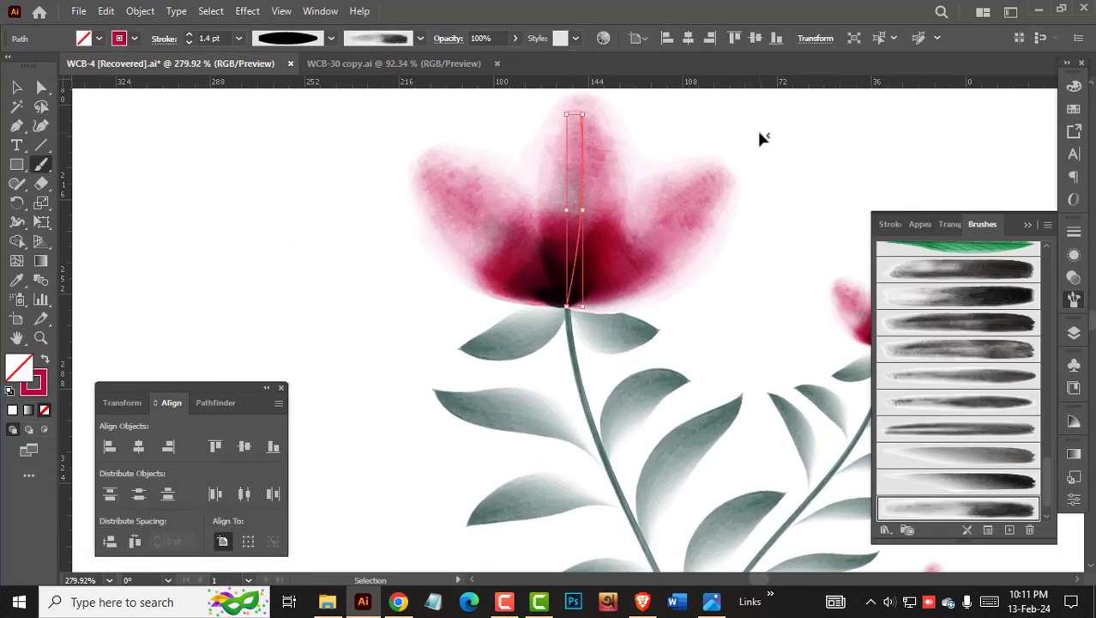
left_click(757, 130, "ctrl")
mouse_move(589, 107)
left_mouse_down()
mouse_move(584, 238)
mouse_move(544, 390)
left_mouse_up()
scroll(600, 209, "up", 2)
left_click_drag(555, 316, 555, 393)
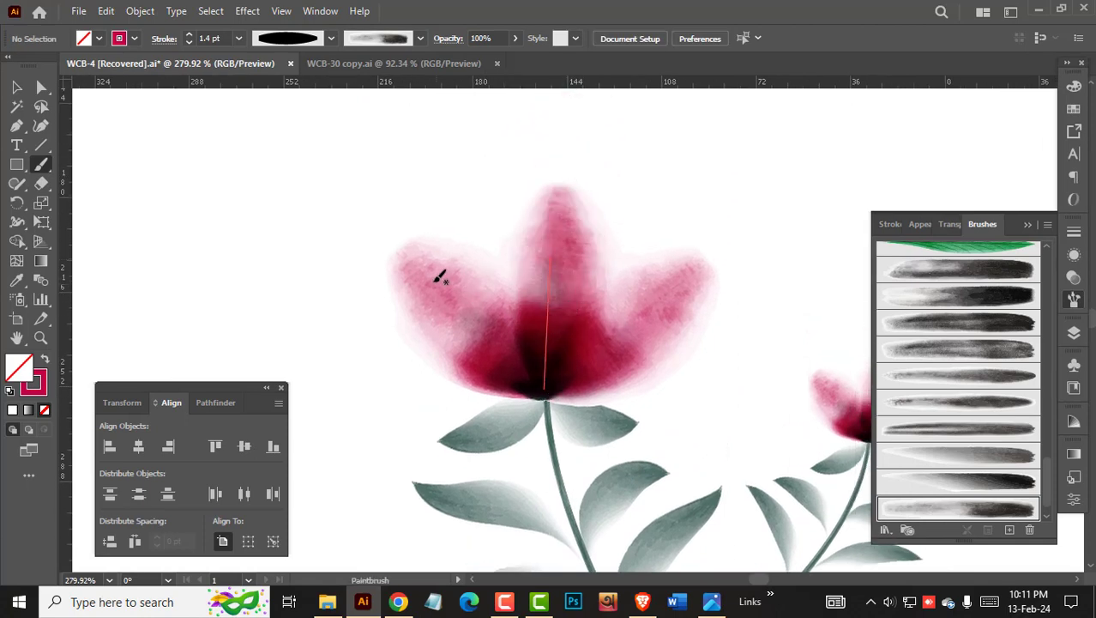
left_click(565, 223, "ctrl")
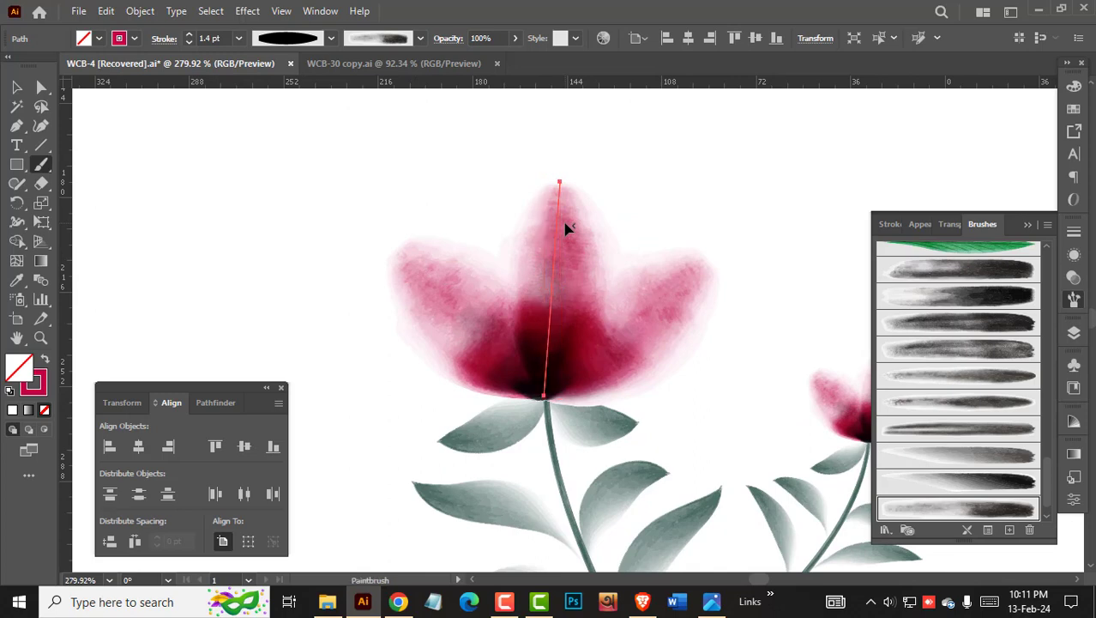
key("Delete")
Paint a crimson stroke over each of the large flower's three petals so that their tips are darker.
left_click_drag(550, 256, 546, 397)
mouse_move(559, 245)
left_mouse_down()
mouse_move(572, 174)
mouse_move(561, 211)
left_mouse_up()
key("ctrl+shift+a")
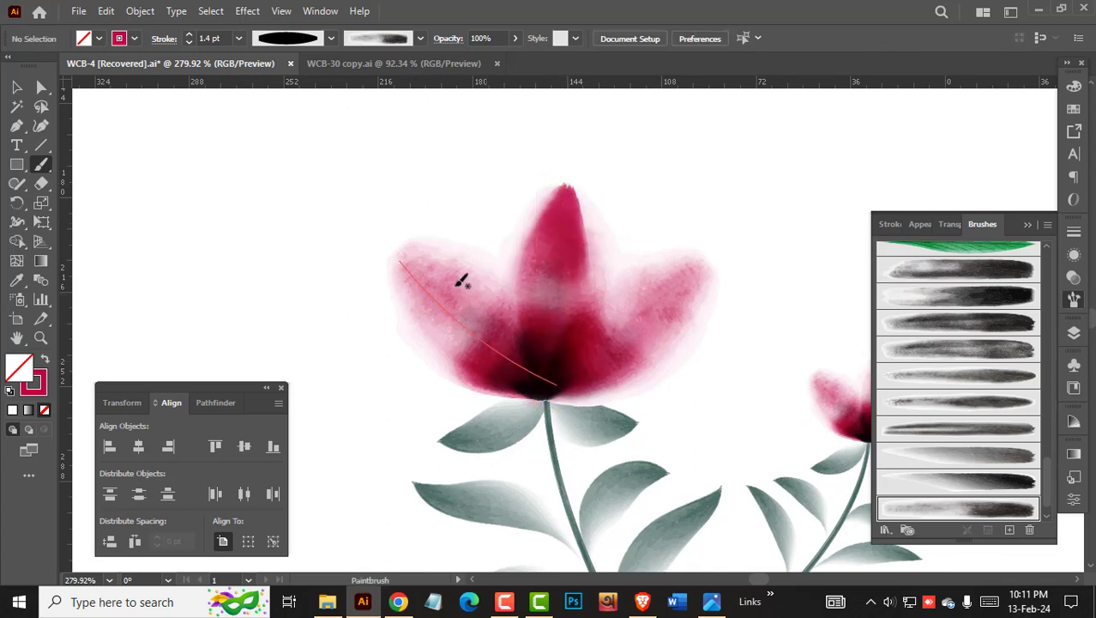
left_click_drag(544, 374, 546, 370)
key("ctrl+z")
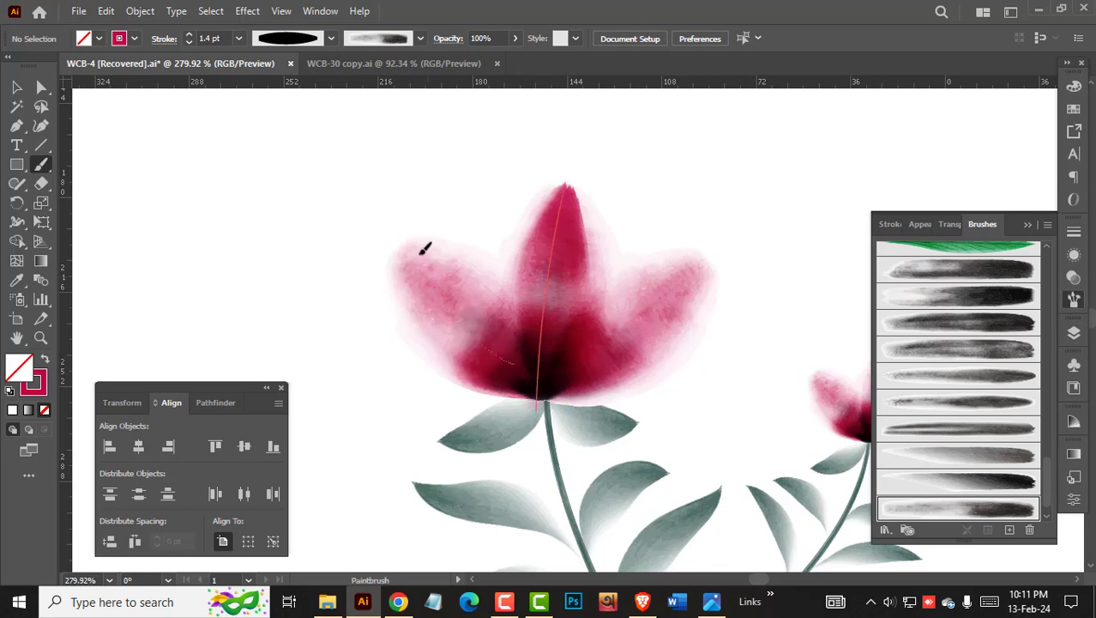
left_click_drag(414, 233, 512, 360)
key("ctrl+z")
left_click_drag(439, 292, 403, 239)
key("space")
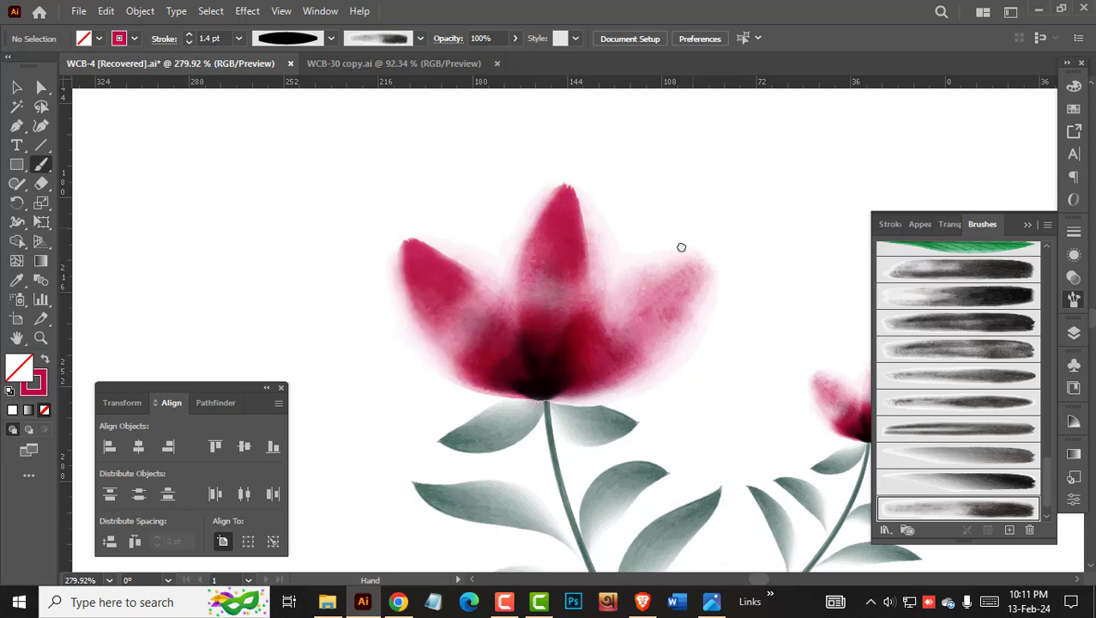
mouse_move(683, 247)
left_mouse_down()
mouse_move(536, 257)
mouse_move(561, 251)
mouse_move(527, 288)
left_mouse_up()
key("ctrl+shift+a")
Load the upper-right small flower's 0.5913 pt petal stroke settings and paint a darker crimson stroke over each of its three petals.
key("space")
left_click_drag(703, 274, 649, 142)
left_click(682, 250, "ctrl")
left_click(750, 183, "ctrl")
key("ctrl+space")
left_click_drag(644, 253, 794, 337)
mouse_move(590, 252)
left_mouse_down()
mouse_move(683, 344)
mouse_move(581, 232)
left_mouse_up()
key("ctrl+z")
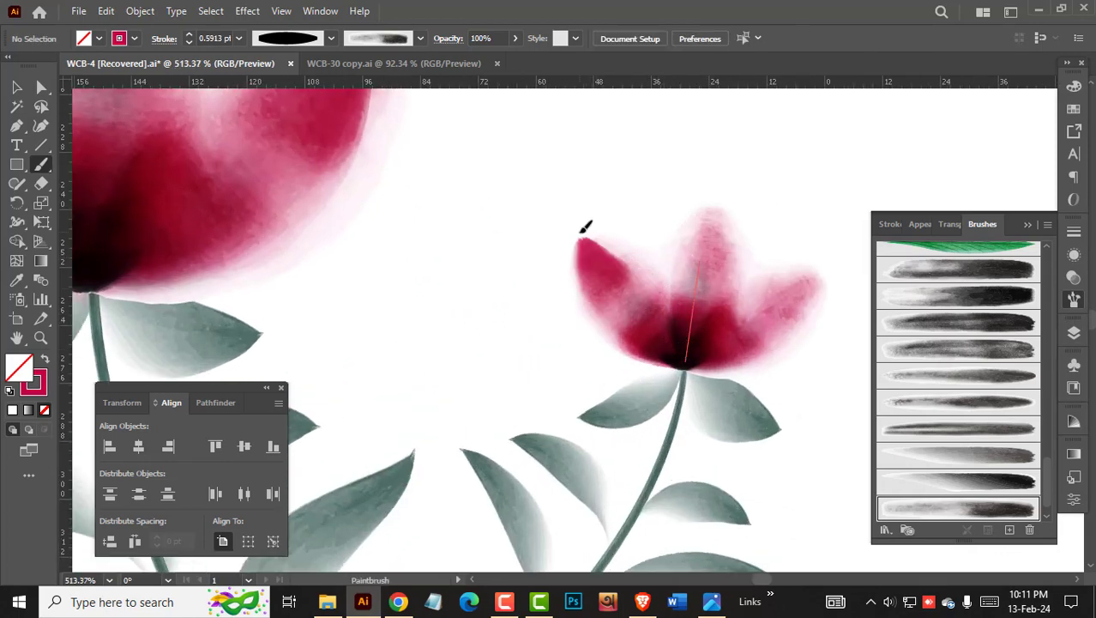
left_click_drag(717, 206, 718, 205)
key("space")
left_click_drag(753, 230, 530, 200)
left_click_drag(474, 323, 590, 241)
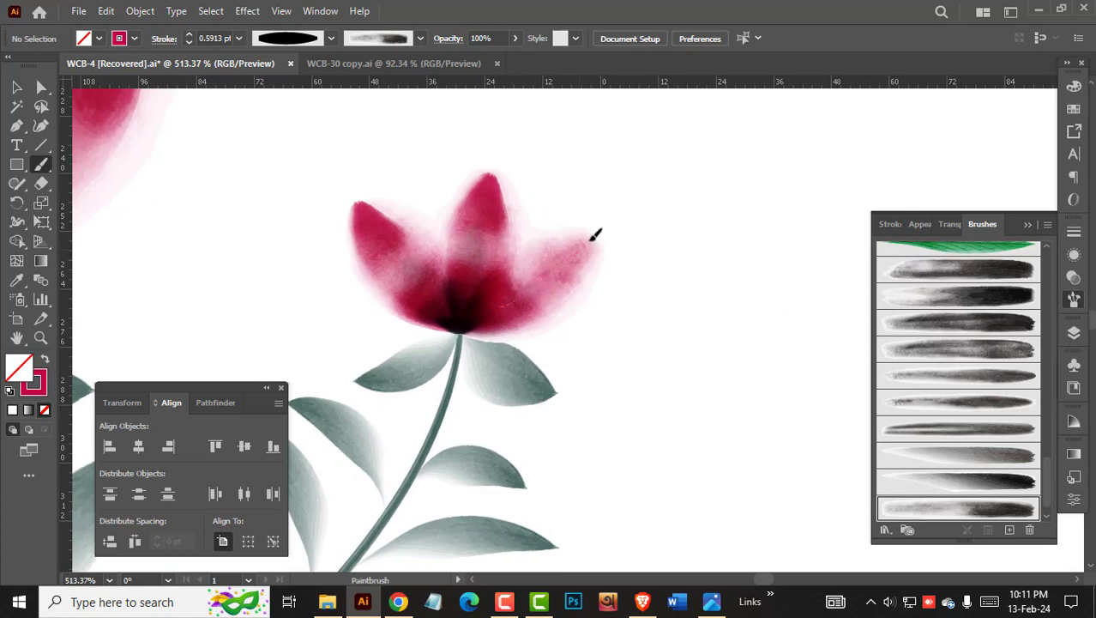
Select the three dark petal strokes on the large flower and set their opacity to 50%.
key("space")
left_click_drag(673, 281, 666, 193)
key("ctrl+space")
left_click_drag(635, 254, 424, 331)
key("space")
left_click_drag(597, 383, 518, 353)
left_click_drag(517, 199, 598, 233)
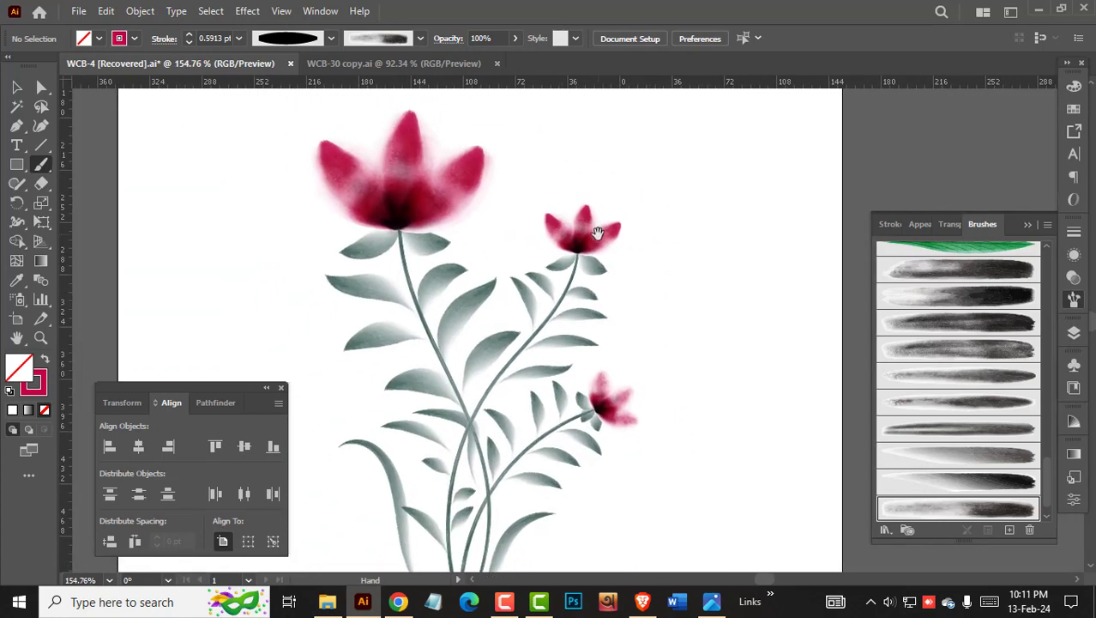
left_click_drag(372, 127, 434, 154)
key("v")
left_click(334, 205)
left_click(421, 156, "shift")
left_click(507, 196, "shift")
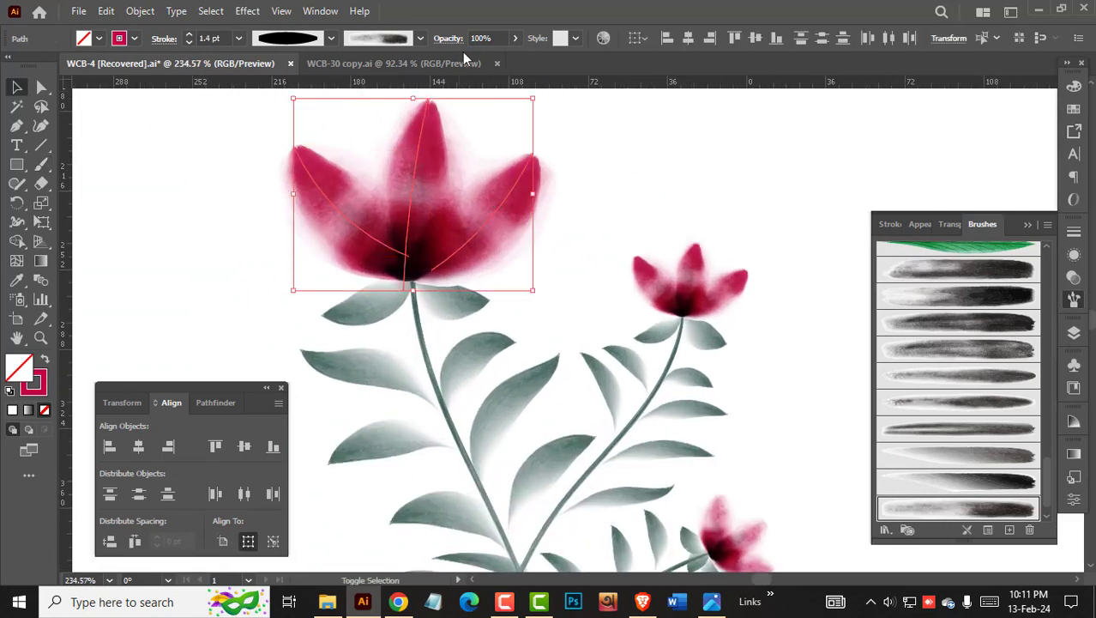
left_click_drag(494, 39, 393, 39)
type("50")
key("Return")
left_click(759, 190)
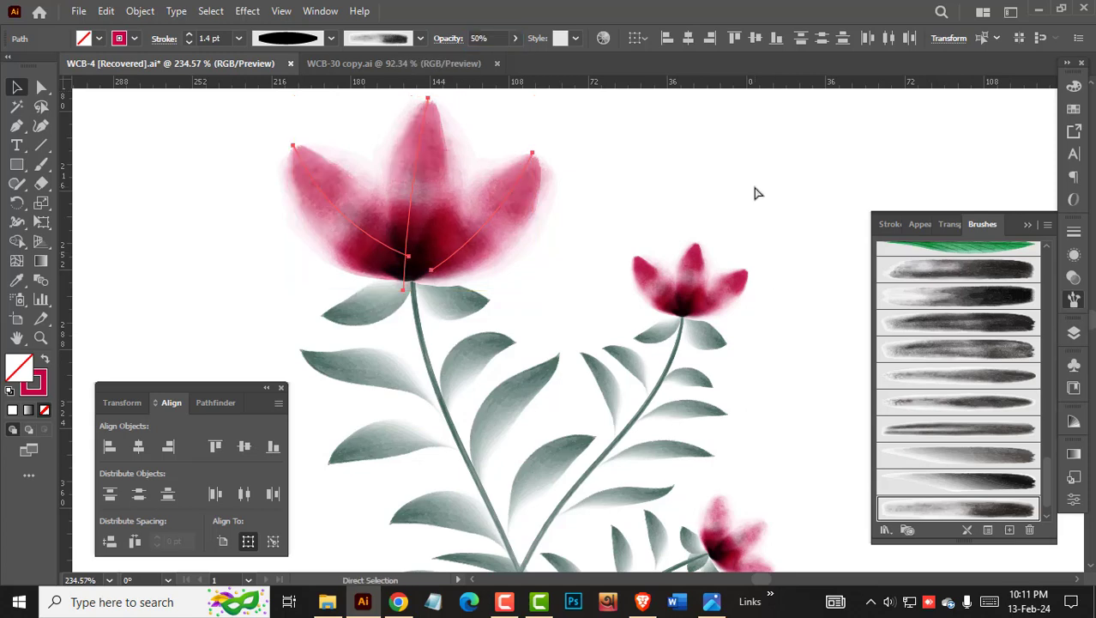
Select the dark petal strokes on the upper-right small flower and set their opacity to 60%.
left_click(724, 282)
left_click(671, 290, "shift")
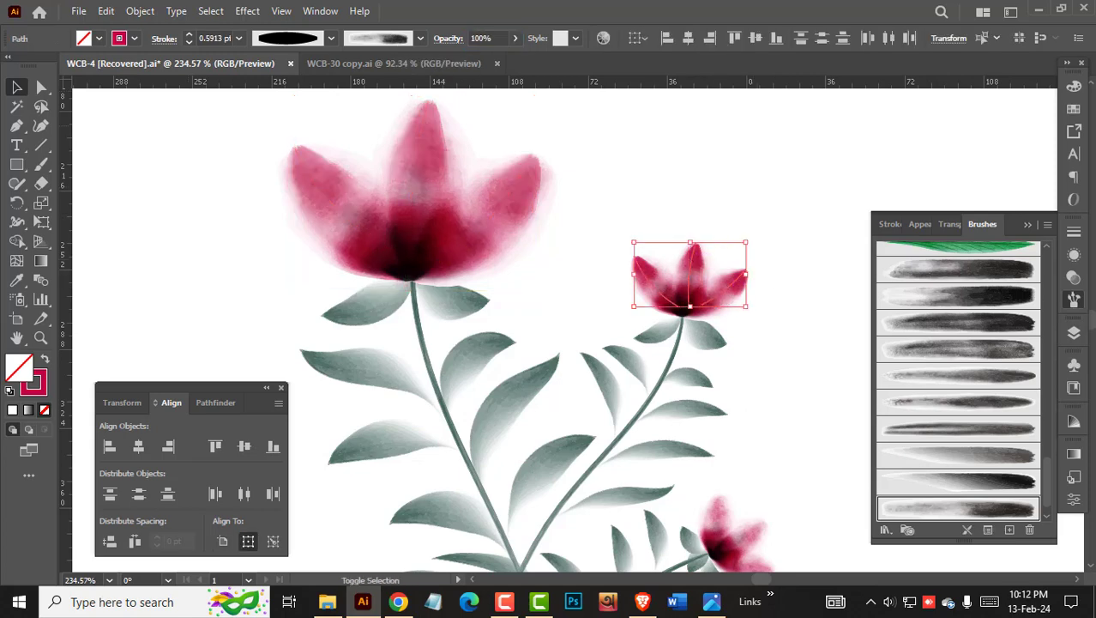
left_click(1074, 277)
left_click_drag(493, 39, 270, 38)
type("6")
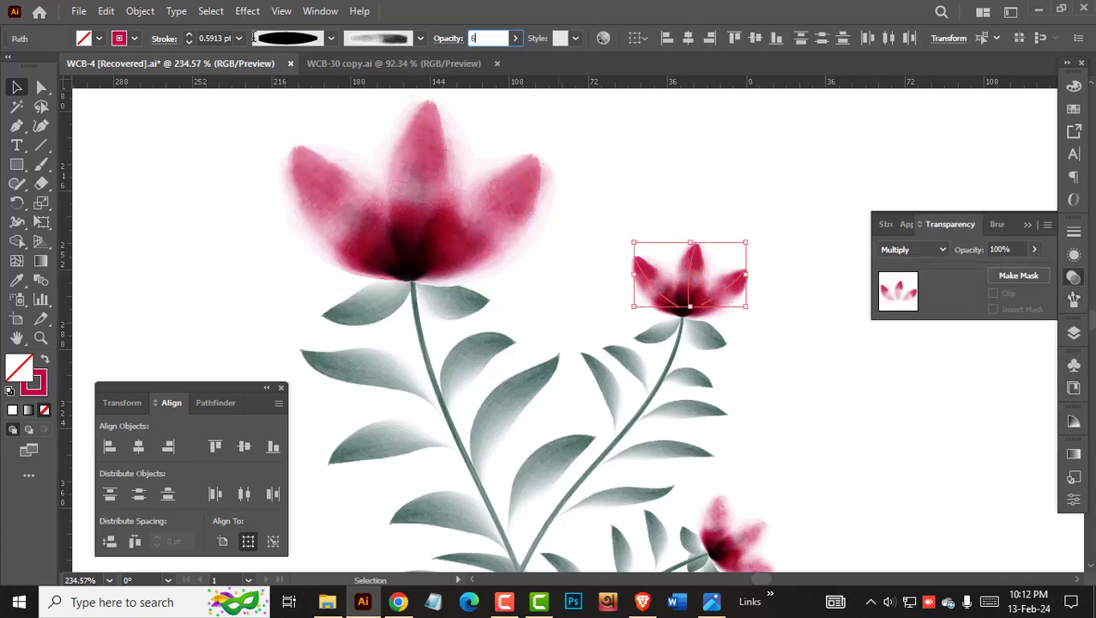
type("0")
key("Return")
left_click(835, 511)
Paint a 60% opacity crimson stroke over each of the lower-right small flower's three petals.
left_click_drag(777, 494, 683, 394)
left_click_drag(606, 449, 744, 476)
key("b")
left_click_drag(643, 359, 637, 451)
left_click_drag(650, 369, 647, 382)
left_click_drag(755, 346, 782, 411)
left_click_drag(718, 439, 749, 454)
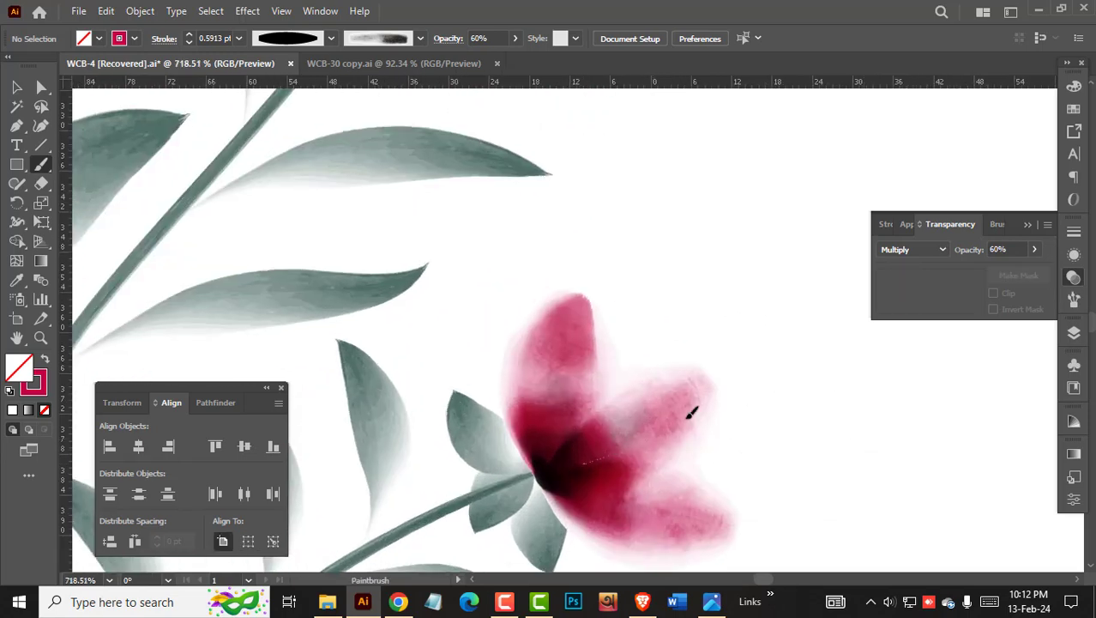
left_click_drag(703, 421, 692, 405)
left_click(692, 450, "ctrl")
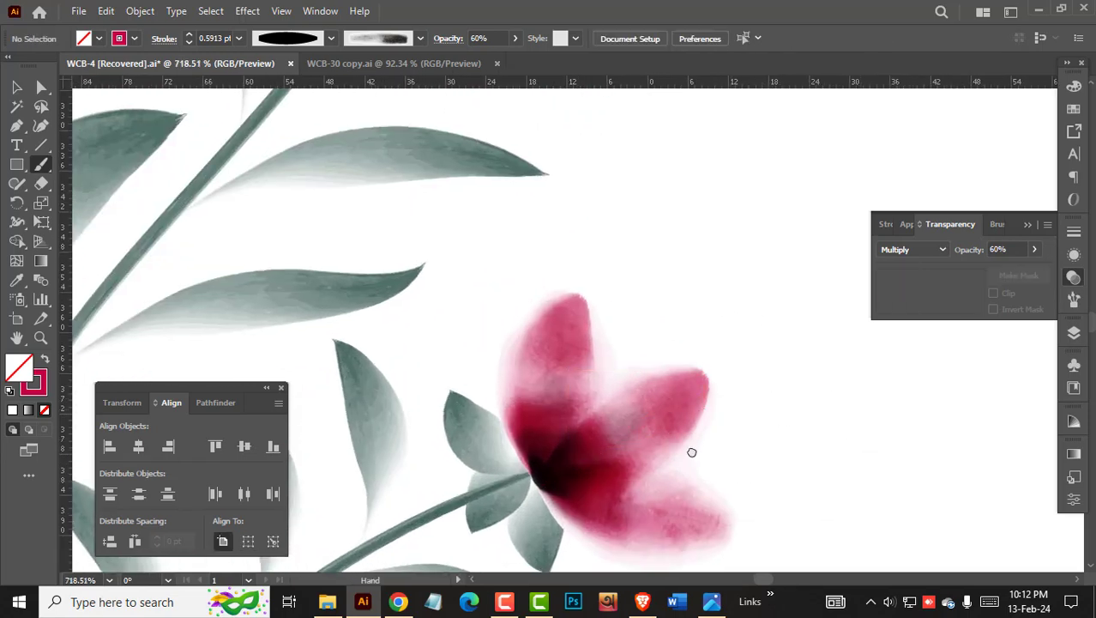
left_click_drag(692, 451, 618, 375)
left_click_drag(696, 459, 696, 459)
key("ctrl+z")
mouse_move(485, 400)
left_mouse_down()
mouse_move(662, 447)
mouse_move(515, 419)
left_mouse_up()
key("ctrl+z")
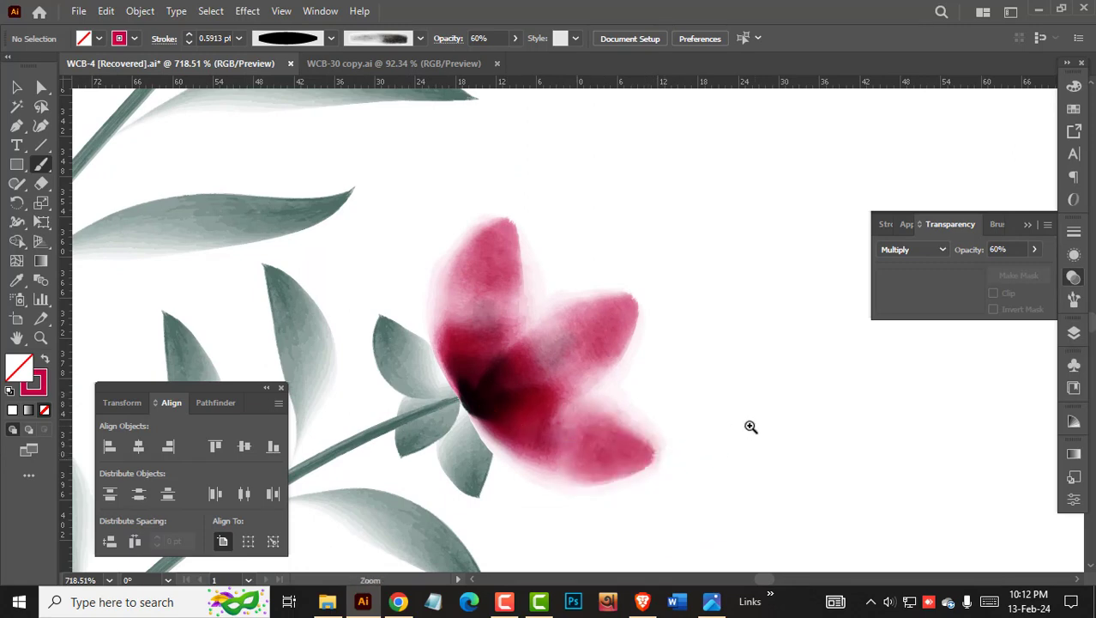
Examine the whole bouquet with the darkened petal tips and the panels hidden.
mouse_move(772, 427)
left_mouse_down()
mouse_move(609, 422)
mouse_move(666, 419)
mouse_move(616, 417)
mouse_move(572, 389)
left_mouse_up()
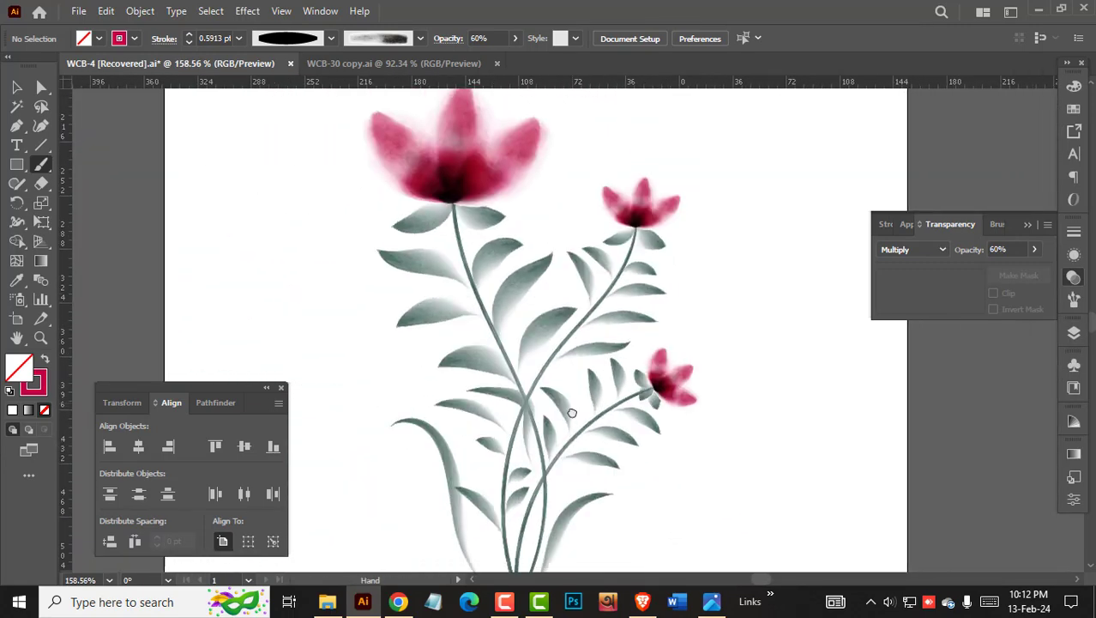
left_click_drag(645, 415, 536, 343)
key("Tab")
left_click_drag(485, 314, 533, 332)
scroll(534, 332, "up", 1)
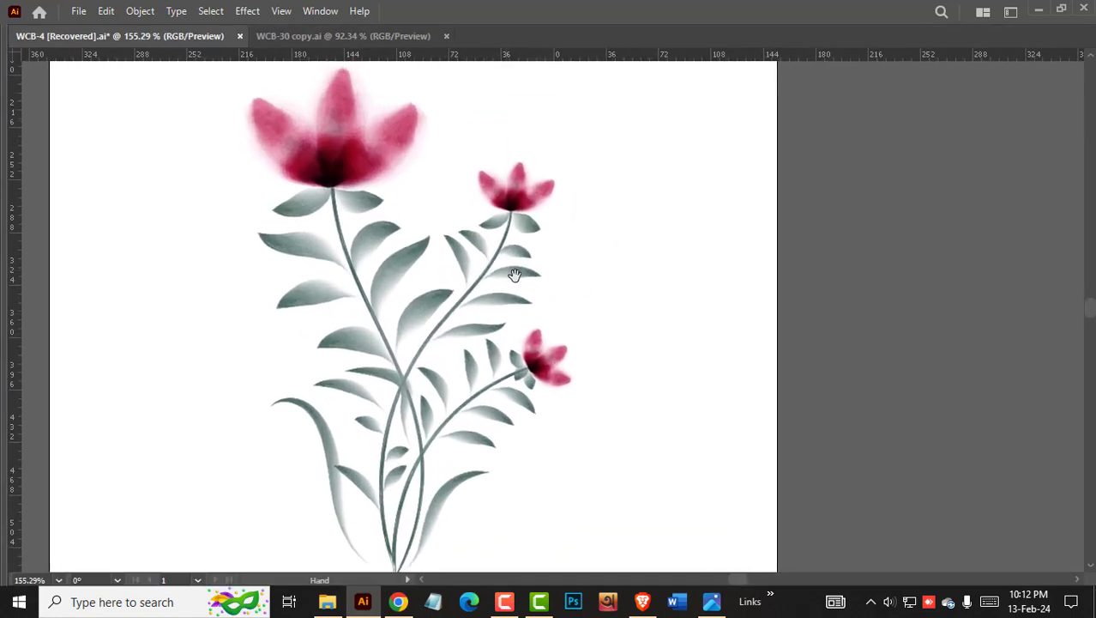
key("Tab")
Choose the broad pale grey watercolor art brush and add a new layer above the existing ones.
left_click(1074, 300)
scroll(982, 410, "up", 3)
scroll(982, 409, "up", 10)
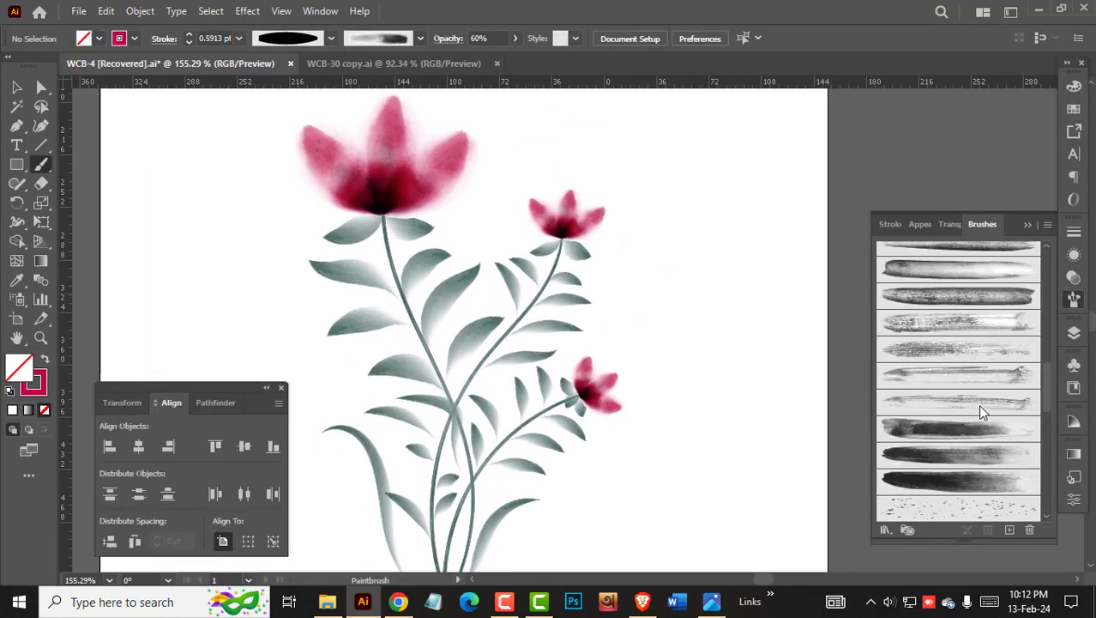
scroll(969, 381, "down", 5)
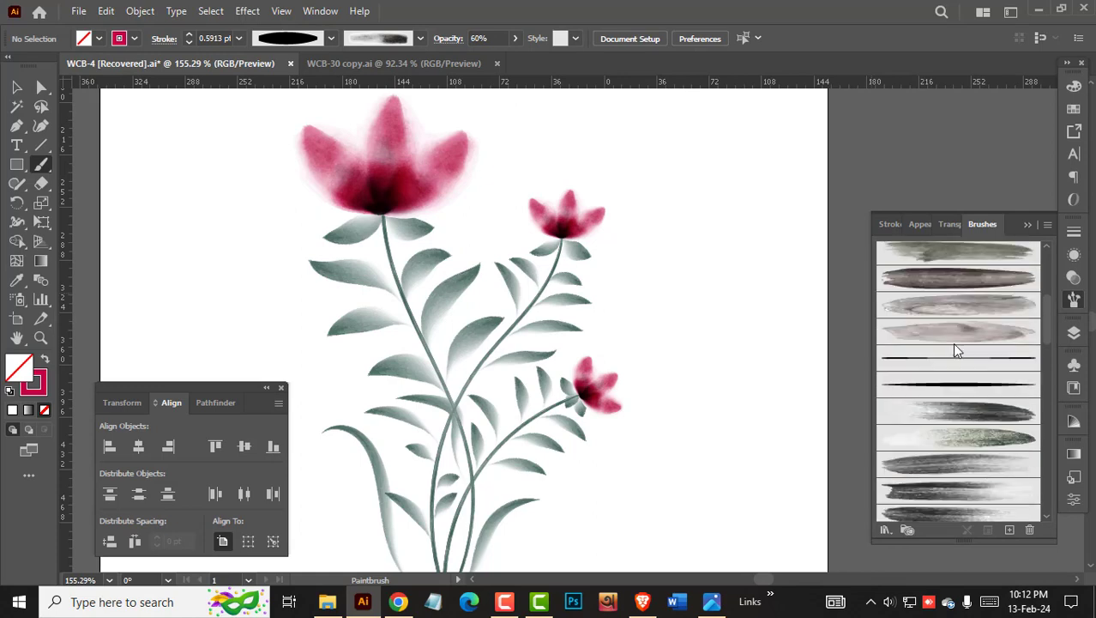
left_click(954, 318)
left_click(1074, 333)
left_click(1010, 462)
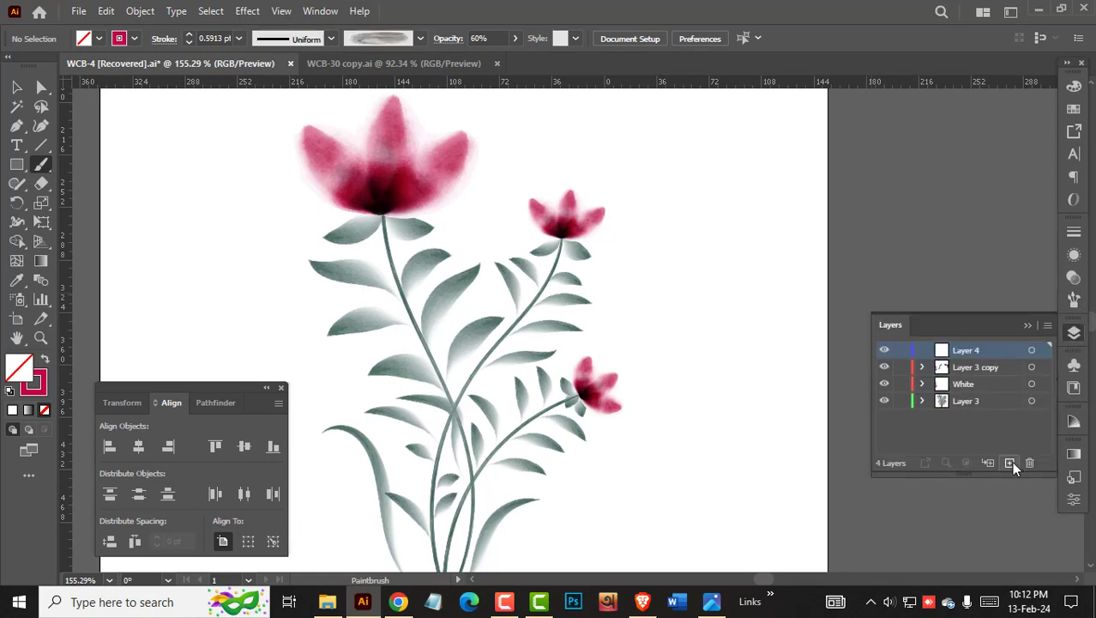
Paint a broad 3 pt wash at 23% opacity diagonally across the lower leaves and color it green.
left_click_drag(431, 509, 572, 320)
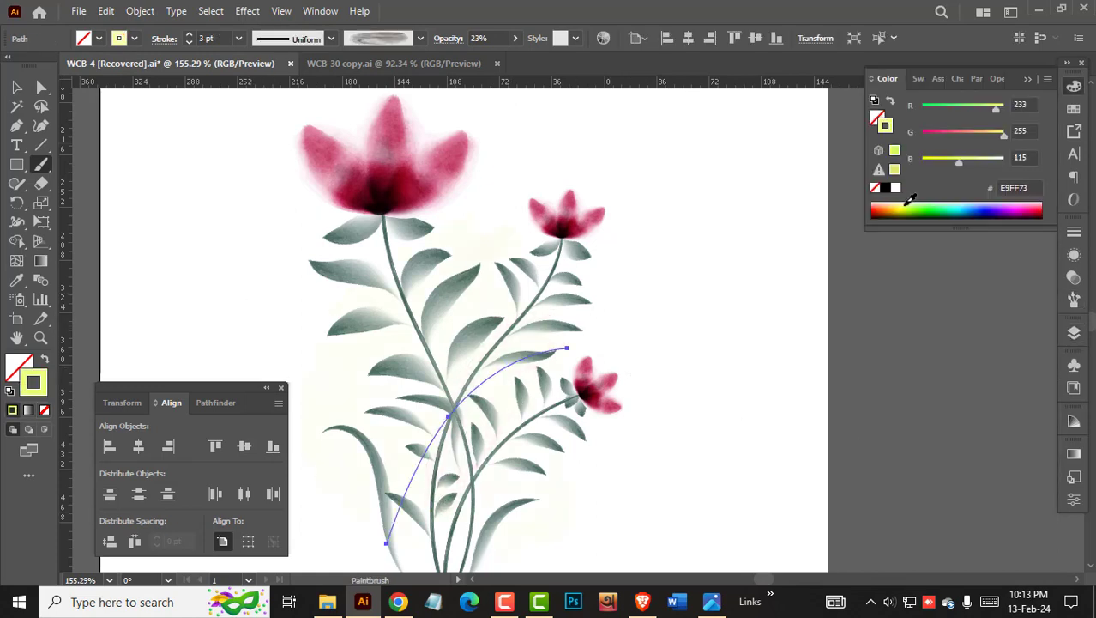
left_click(911, 206)
left_click(926, 206)
Apply Art Brush 32 to the green background wash.
left_click(1074, 300)
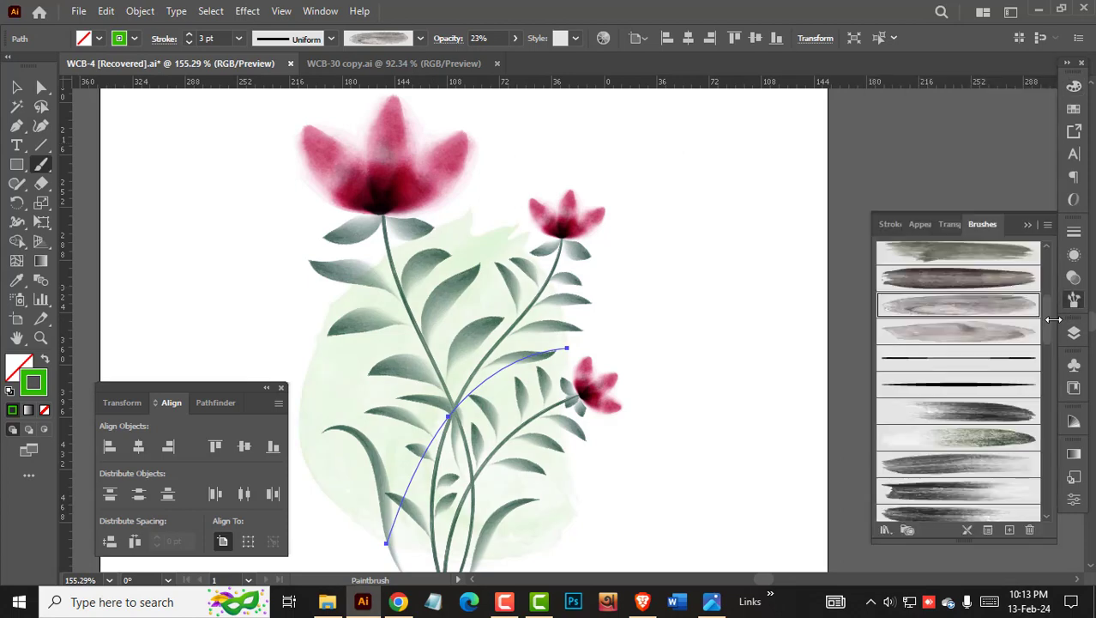
scroll(976, 373, "up", 5)
left_click(982, 347)
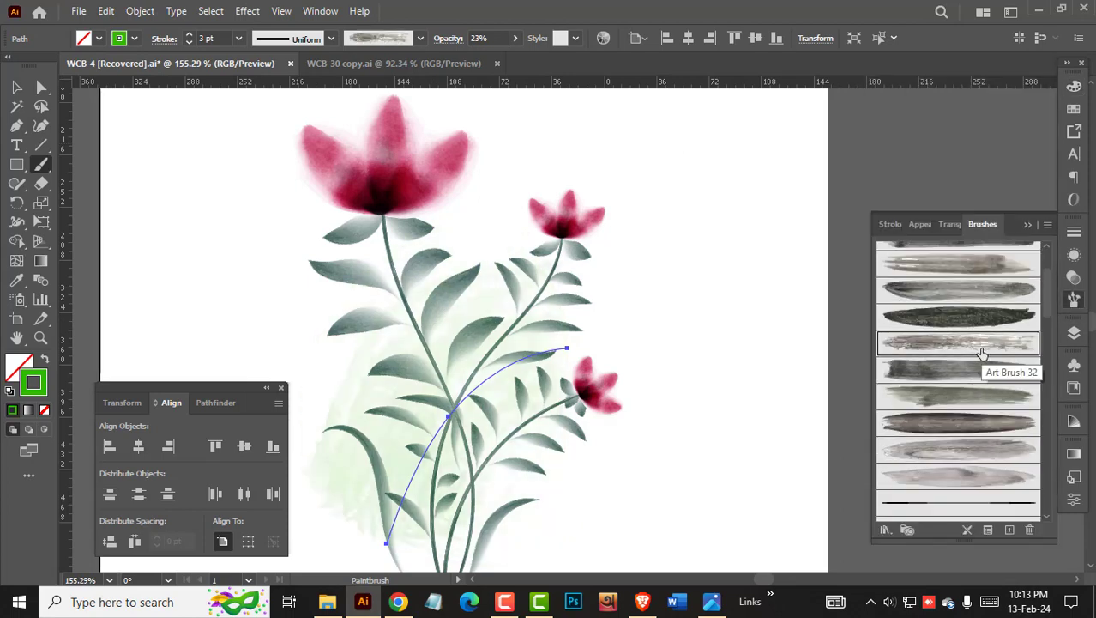
Replace the green background wash's brush with the coarse splatter art brush and deselect the stroke.
scroll(976, 330, "up", 5)
scroll(969, 334, "down", 10)
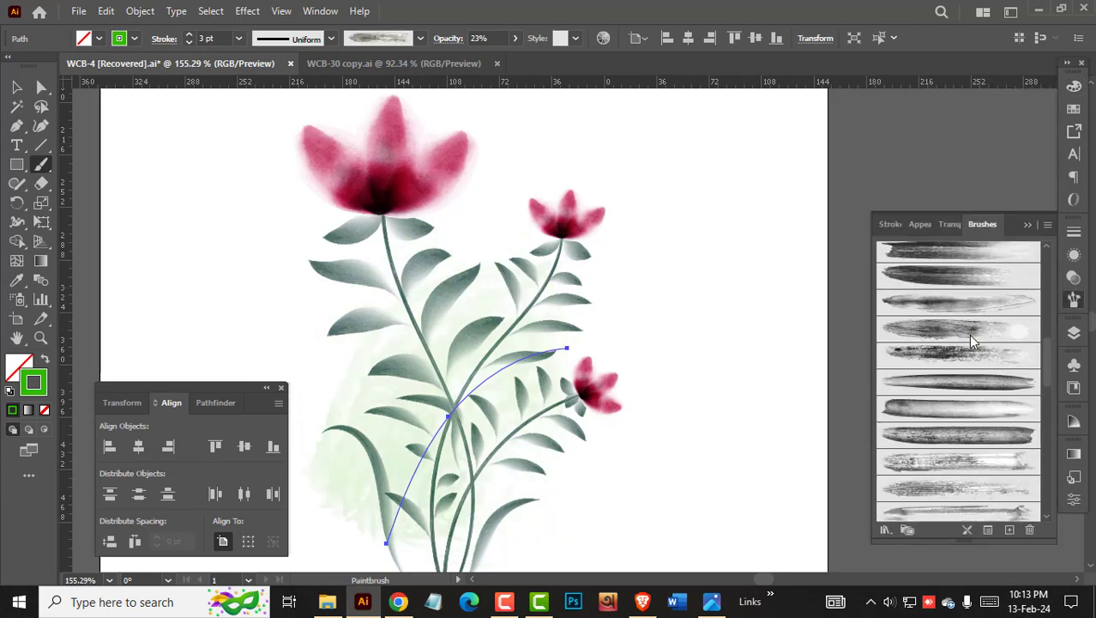
scroll(972, 341, "down", 4)
left_click(963, 386)
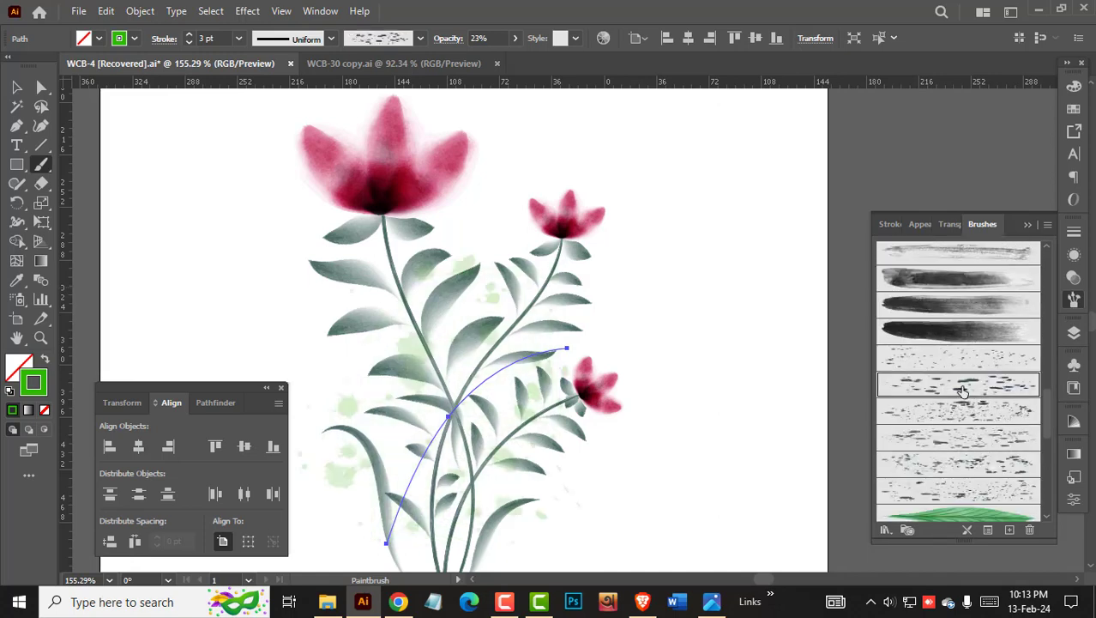
left_click(716, 384, "ctrl")
Paint a green splatter stroke diagonally across the large flower and apply the finer speckle brush to it.
left_click_drag(508, 372, 615, 379)
left_click_drag(454, 268, 503, 331)
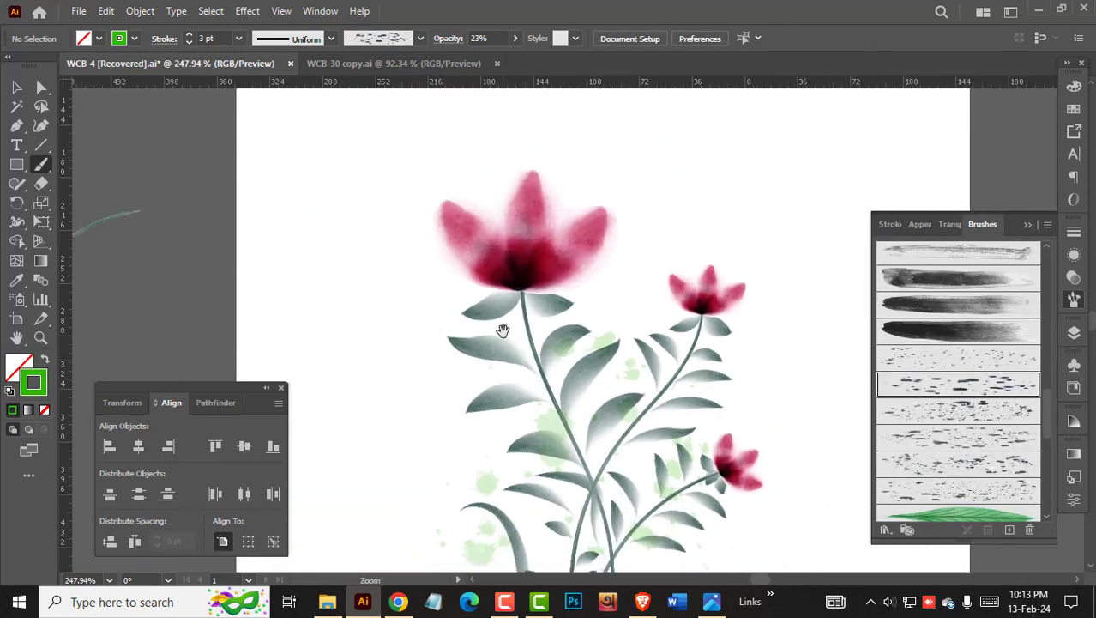
left_click_drag(487, 213, 636, 324)
left_click_drag(604, 277, 580, 279)
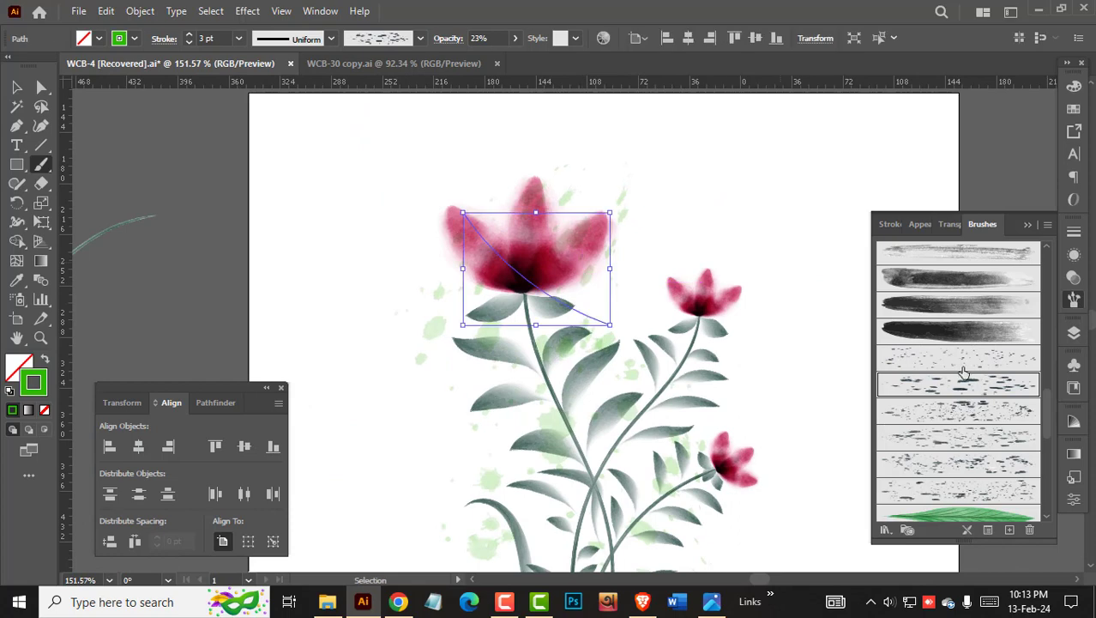
left_click(926, 361)
left_click(713, 382, "ctrl")
left_click_drag(681, 429, 624, 280)
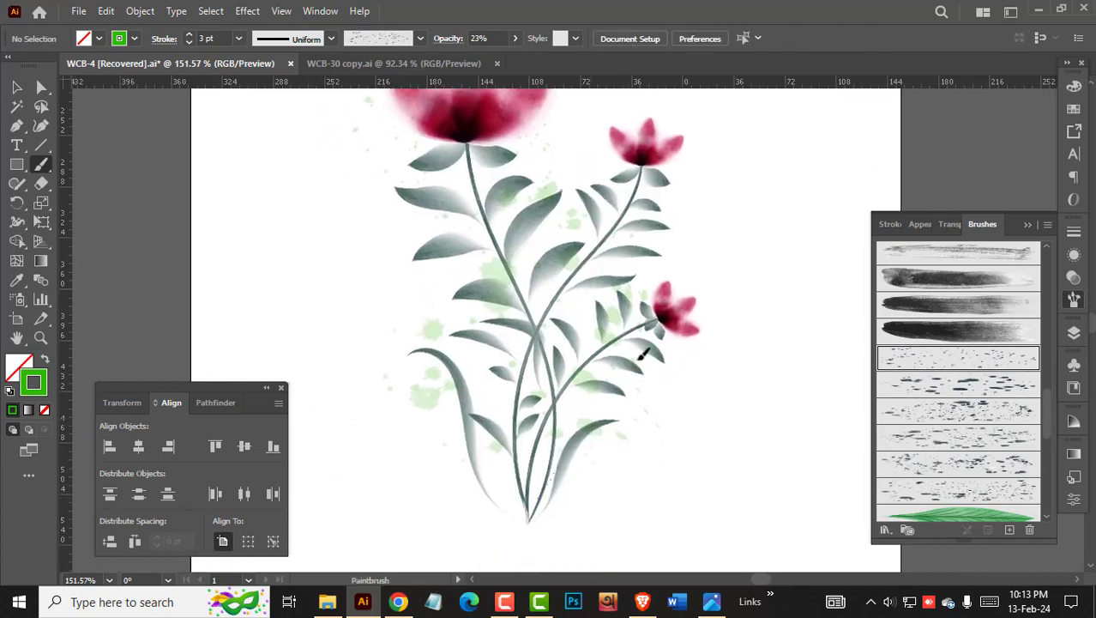
Add fine green speckles beside the lower leaves and recolor the coarse splatter stroke across the stems yellow (FFED00).
key("v")
left_click_drag(619, 428, 609, 428)
left_click(1074, 86)
left_click(1027, 204)
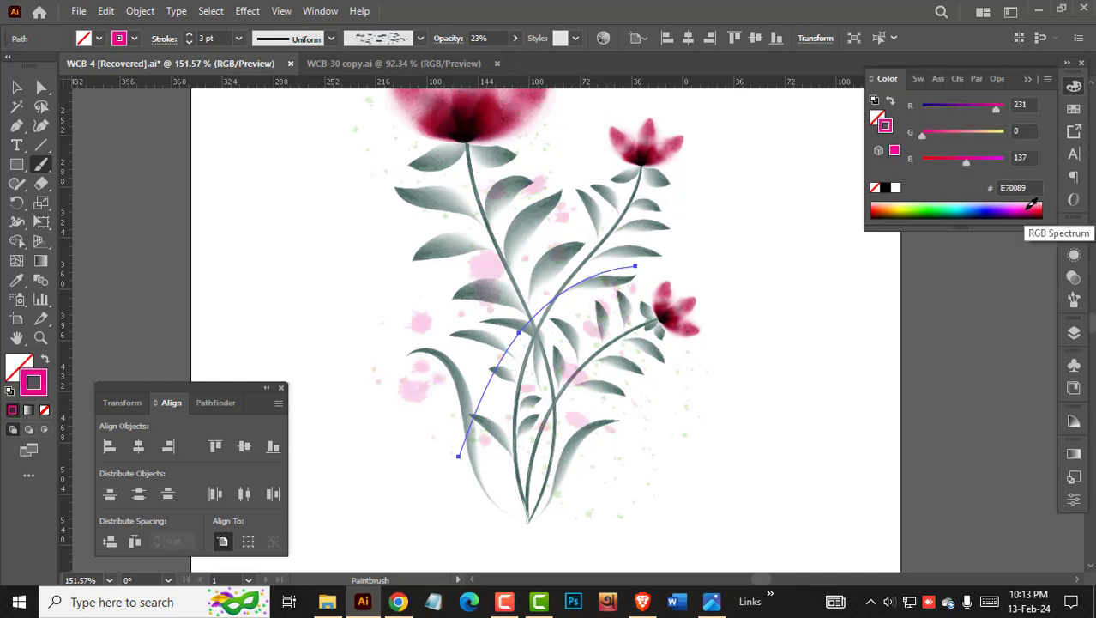
left_click(998, 211)
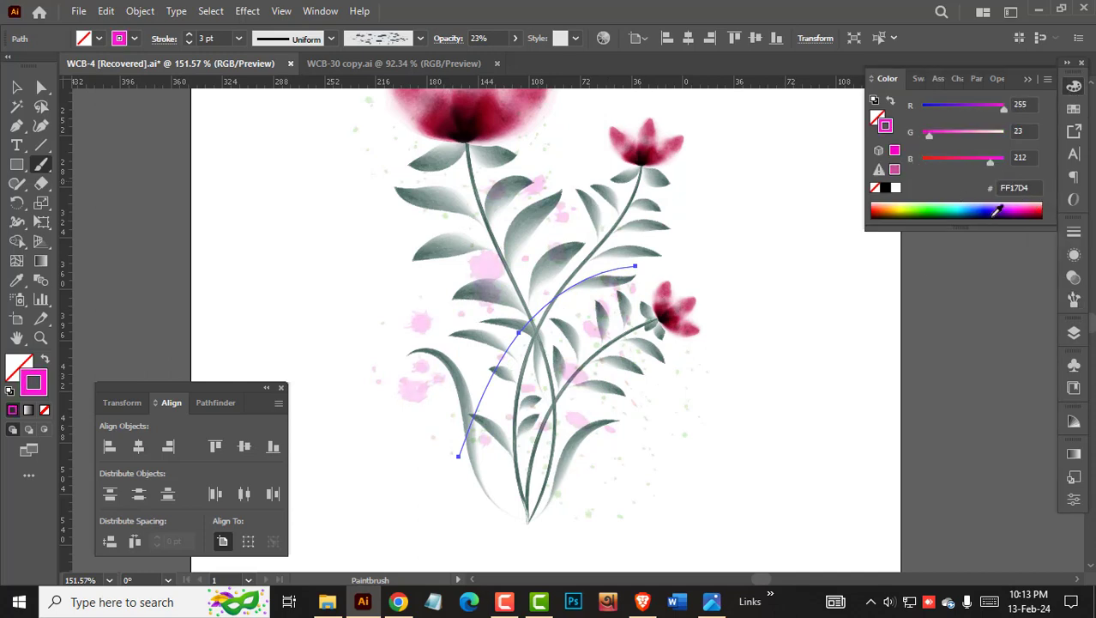
left_click(1027, 206)
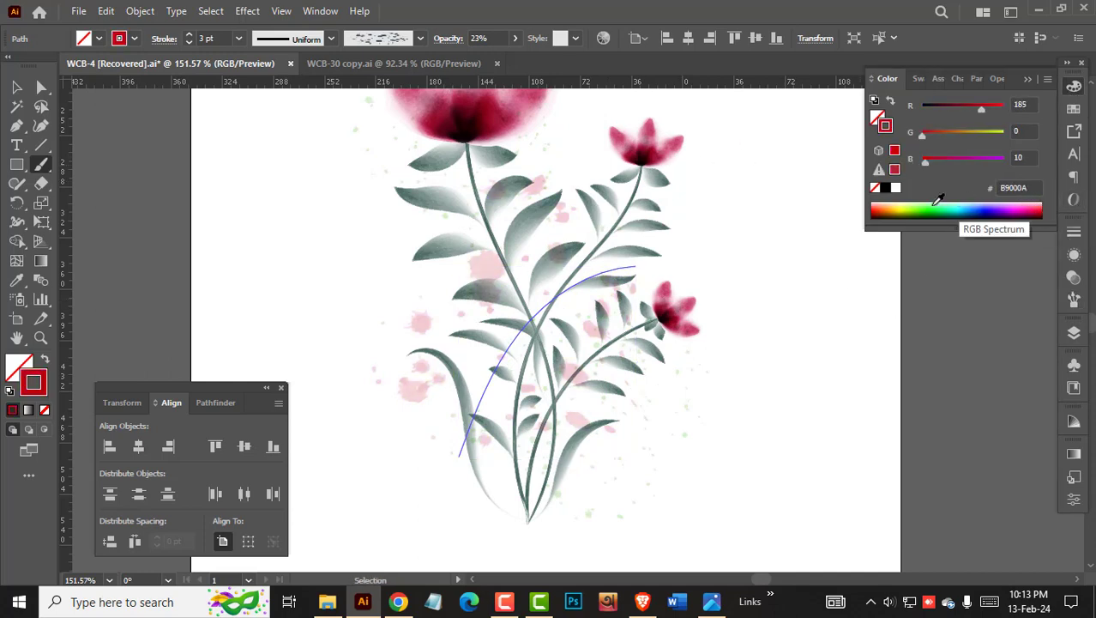
left_click(901, 206)
left_click(855, 312)
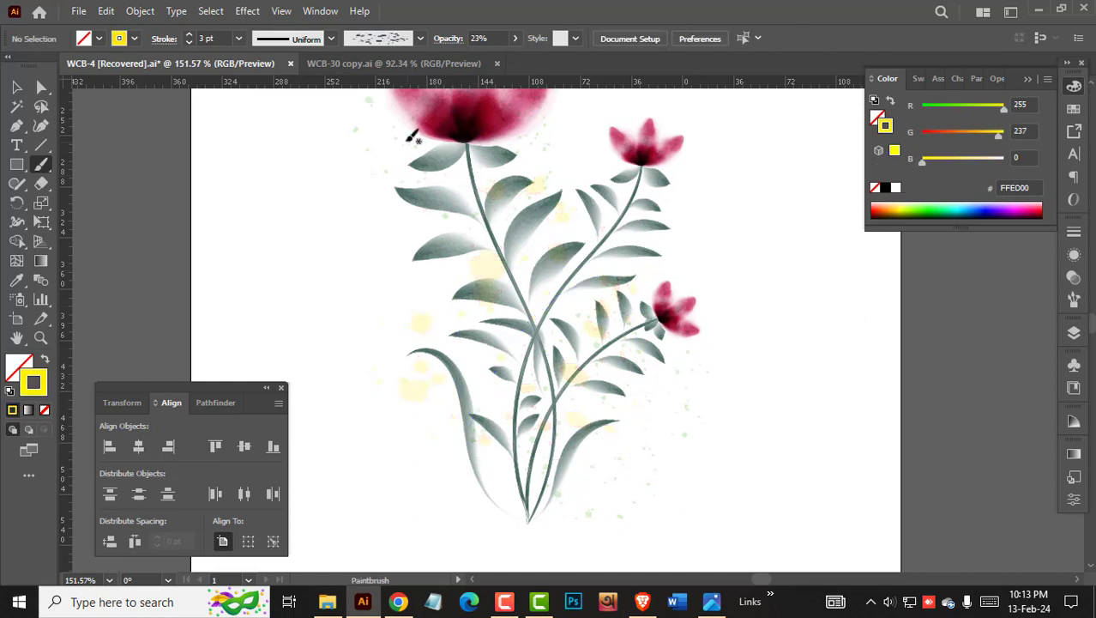
Paint a coarse splatter stroke diagonally down the leaves below the large flower and color it pink (FF2E74).
left_click_drag(513, 347, 504, 348)
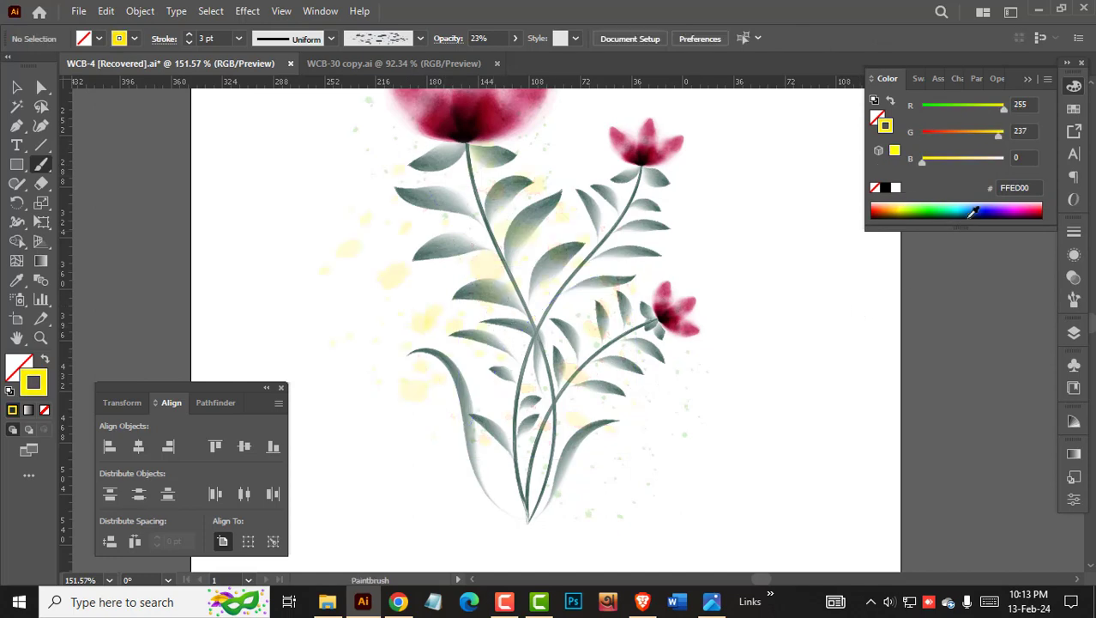
left_click(1038, 203)
left_click(1029, 206)
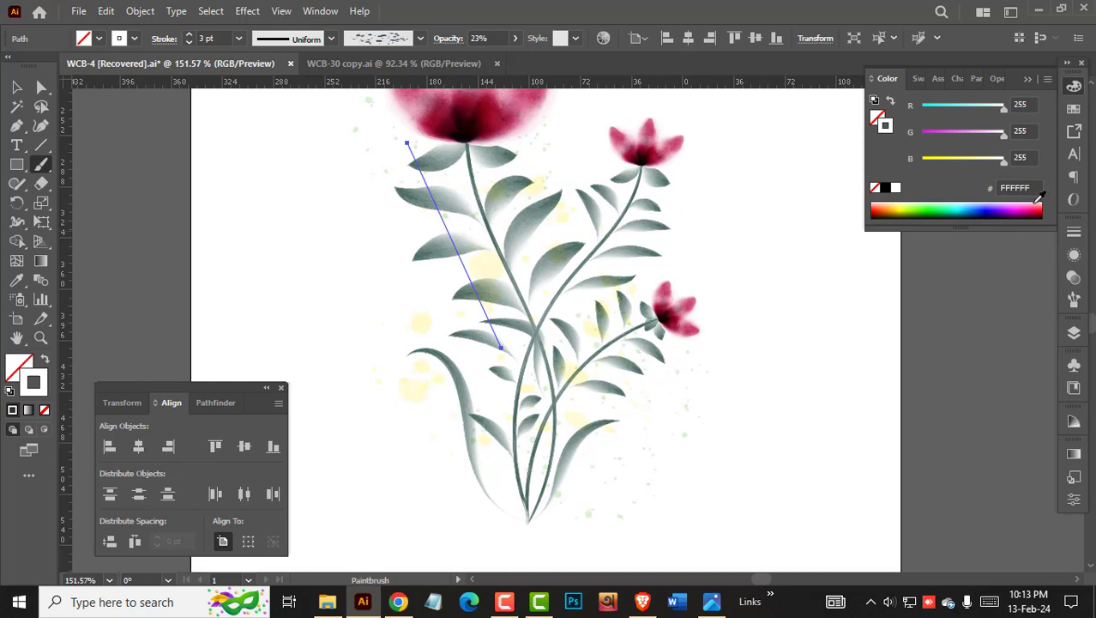
left_click(1037, 202)
left_click(809, 381, "ctrl")
Paint a curved coarse splatter stroke from the crossing stems past the smallest flower and color it teal (008B89).
mouse_move(779, 357)
left_mouse_down()
mouse_move(675, 357)
mouse_move(776, 346)
left_mouse_up()
left_click_drag(615, 421, 728, 289)
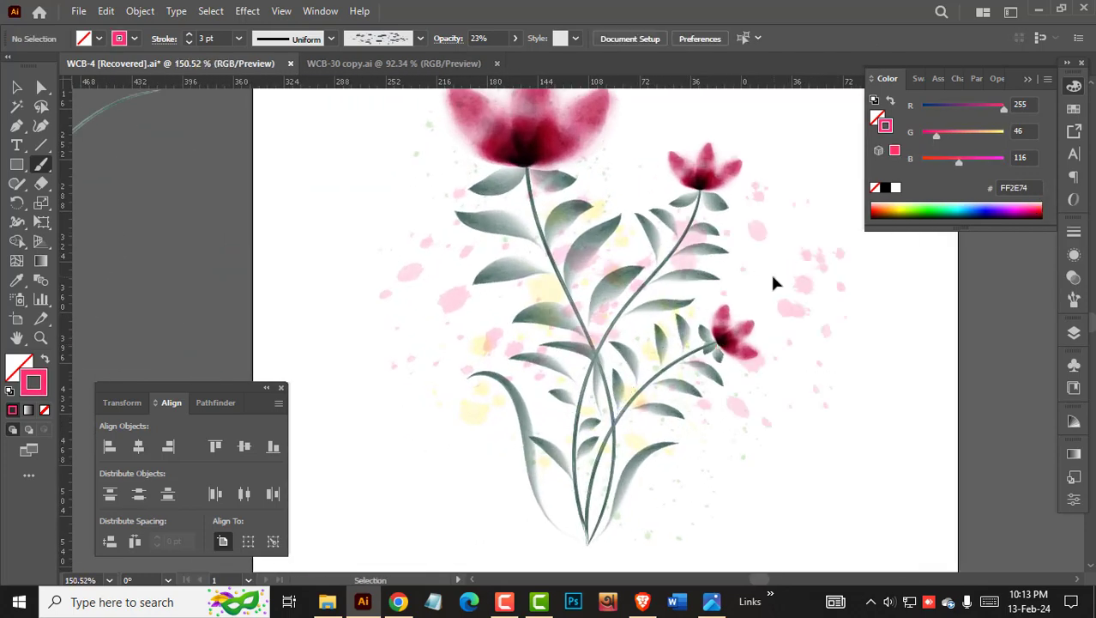
left_click(783, 314, "ctrl")
left_click(967, 206)
left_click(961, 207)
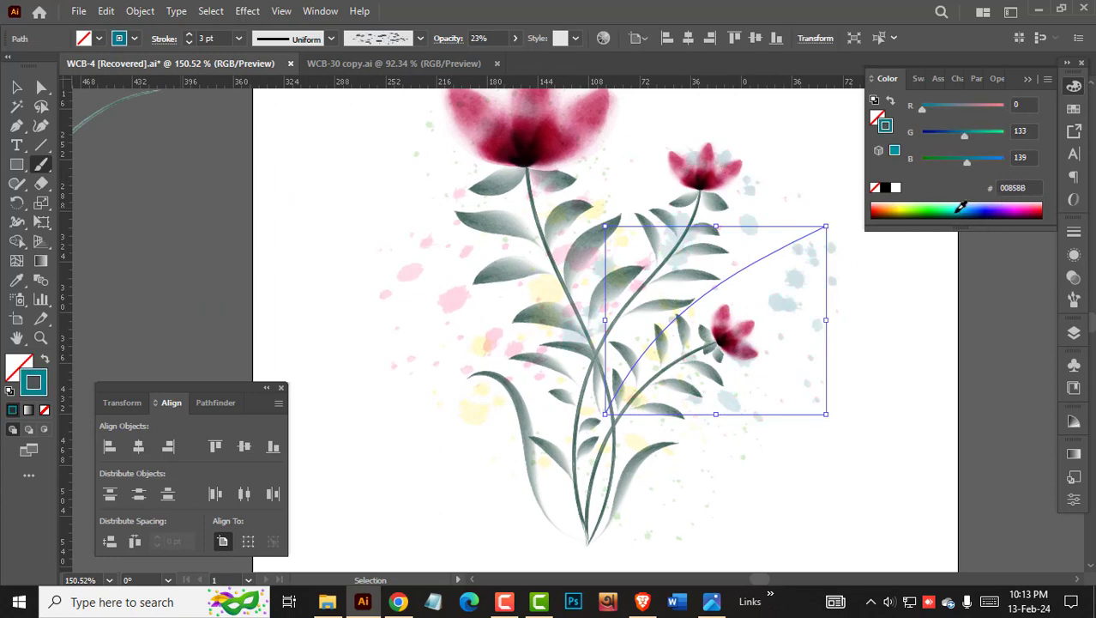
left_click(909, 359, "ctrl")
Paint a steep splatter stroke between the large flower and the medium flower and color it pale pink (FF8BAB).
left_click_drag(766, 299, 755, 383)
left_click_drag(673, 146, 620, 388)
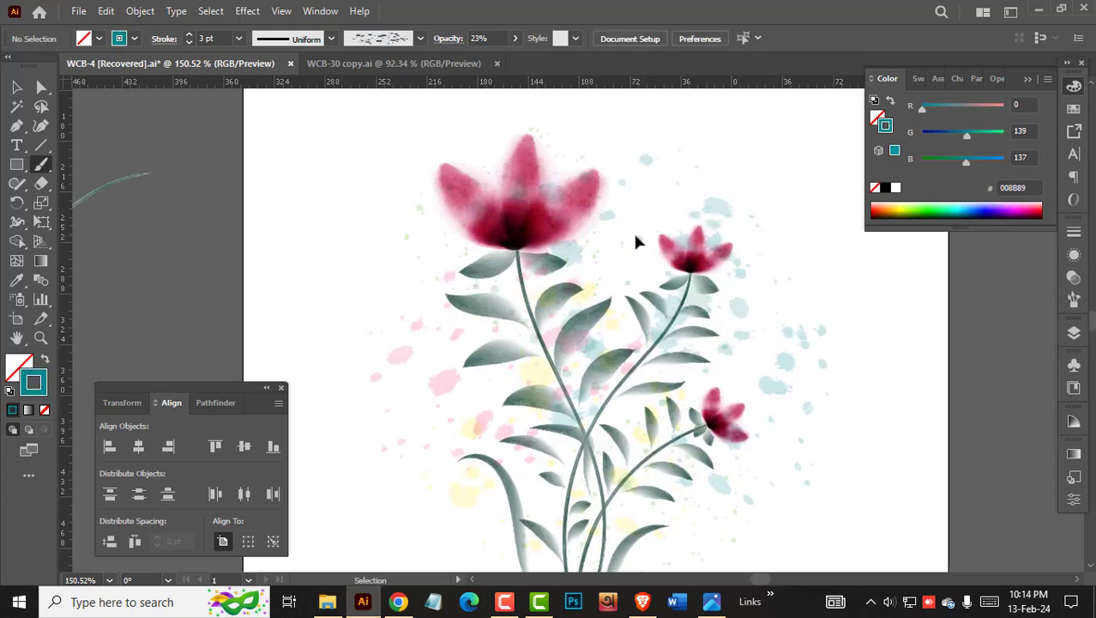
left_click(633, 231, "ctrl")
left_click(1021, 206)
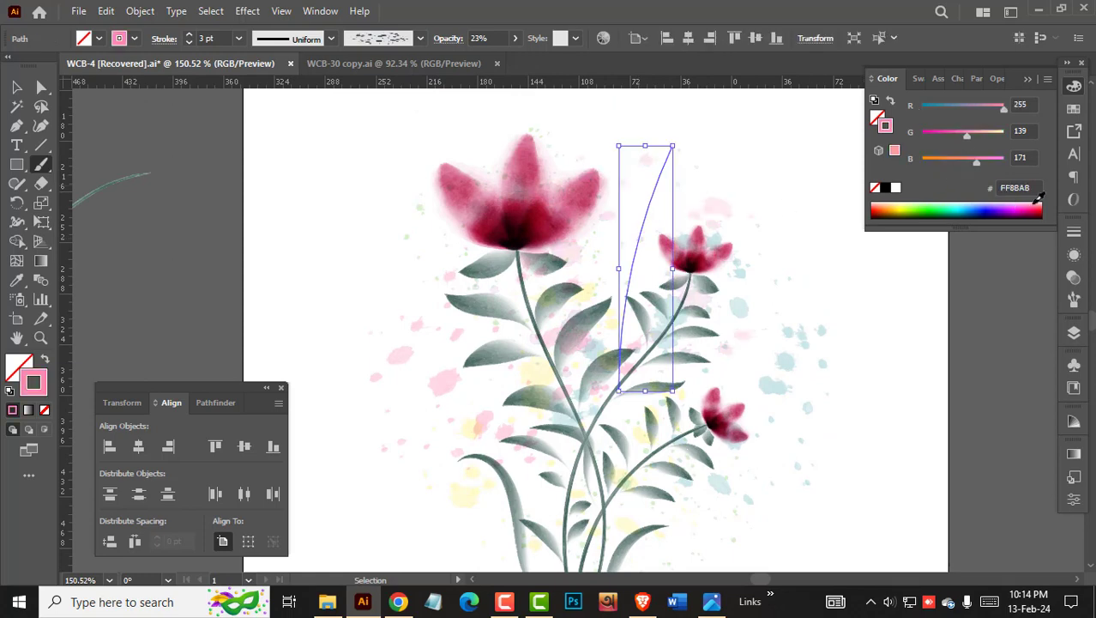
left_click(817, 257, "ctrl")
Delete the spare petals, leaf shape and curved stroke lying outside the artboard.
scroll(734, 360, "down", 2)
left_click_drag(575, 260, 491, 202)
scroll(671, 265, "down", 5)
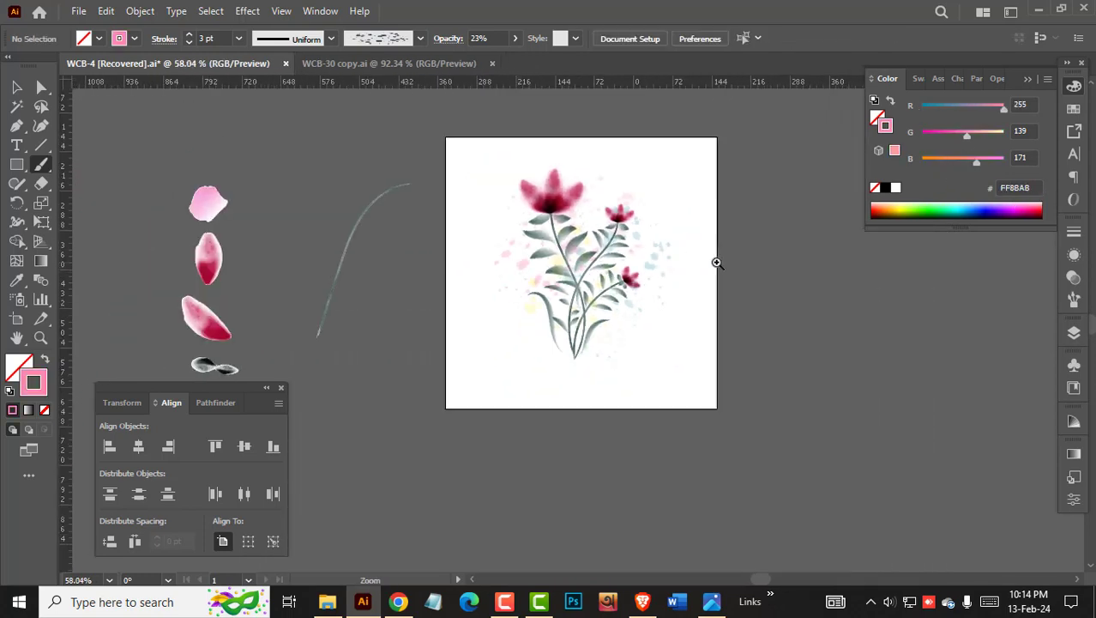
scroll(738, 267, "up", 1)
left_click_drag(747, 271, 905, 278)
key("v")
left_click_drag(266, 151, 529, 452)
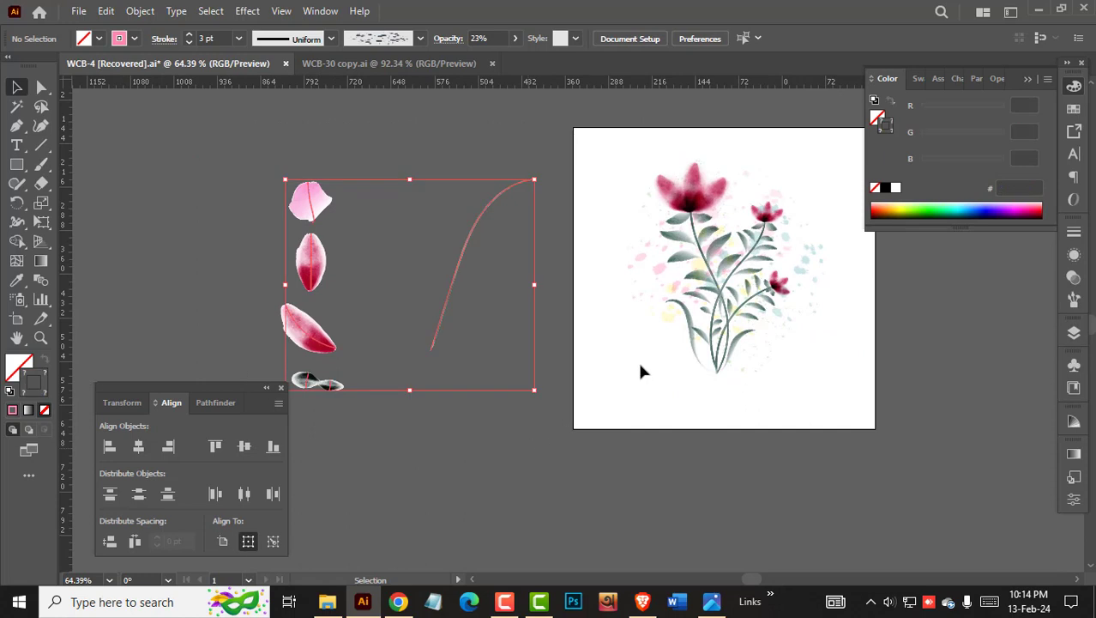
key("Delete")
Hide the panels and save the artwork over the existing WCB-4 file in Illustrator 2020 format, without PDF compatibility.
key("Tab")
left_click_drag(763, 286, 683, 318)
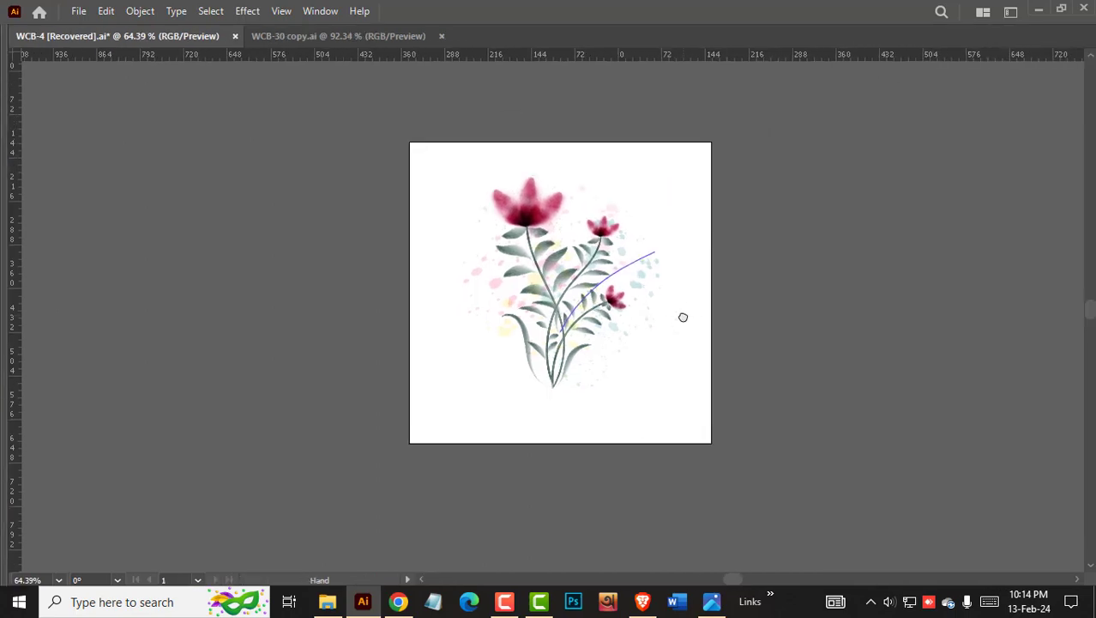
scroll(683, 318, "up", 4)
scroll(710, 341, "up", 2)
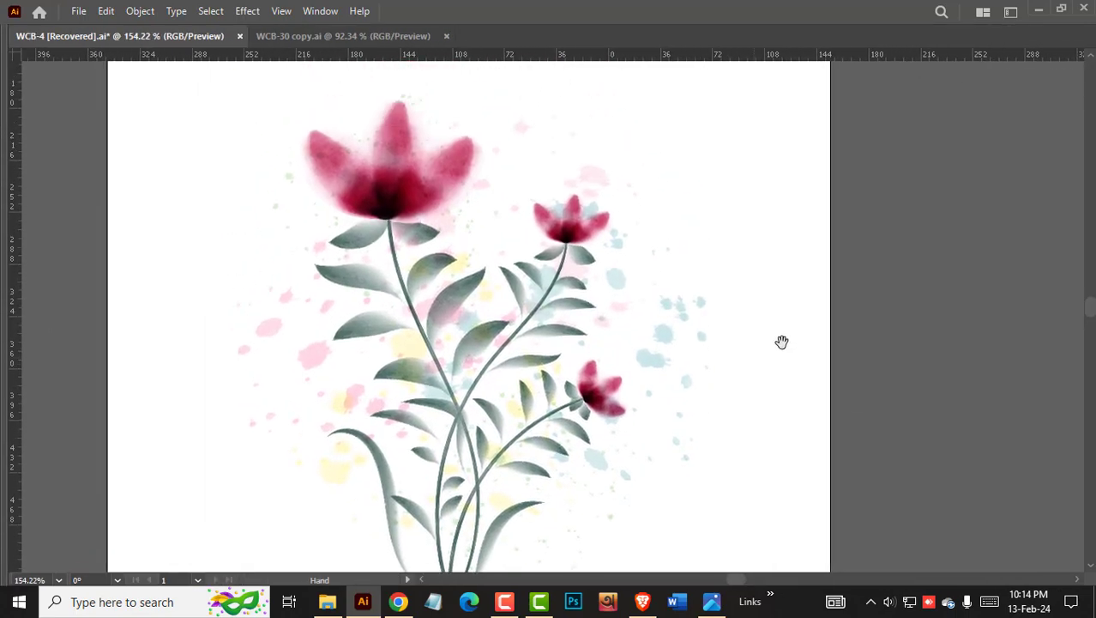
key("a")
key("ctrl+shift+s")
type("ssss")
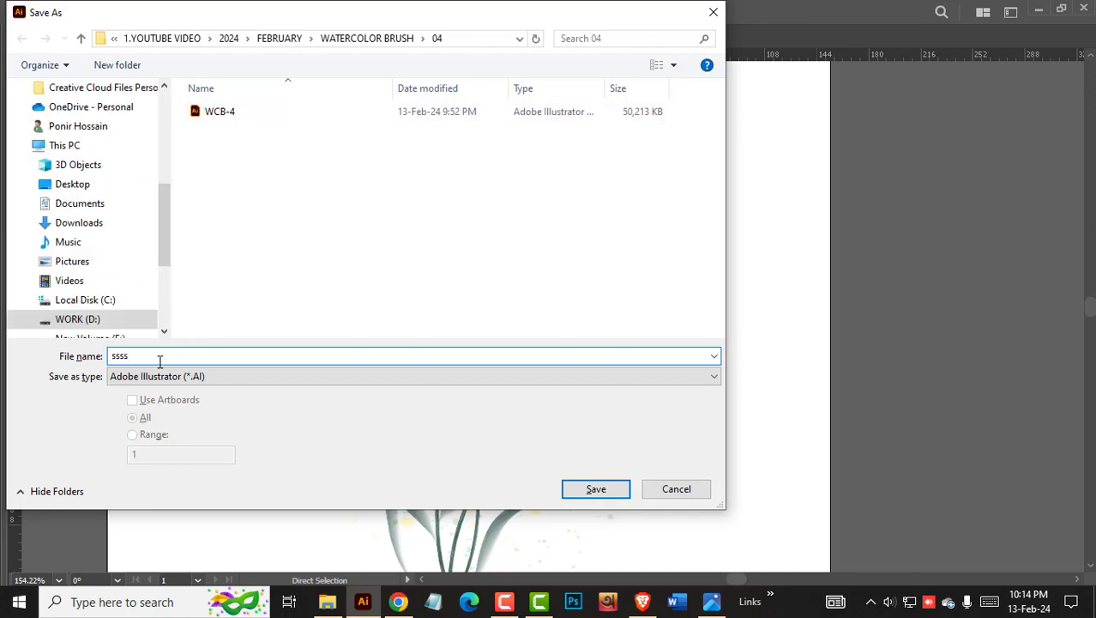
left_click(225, 112)
left_click(596, 489)
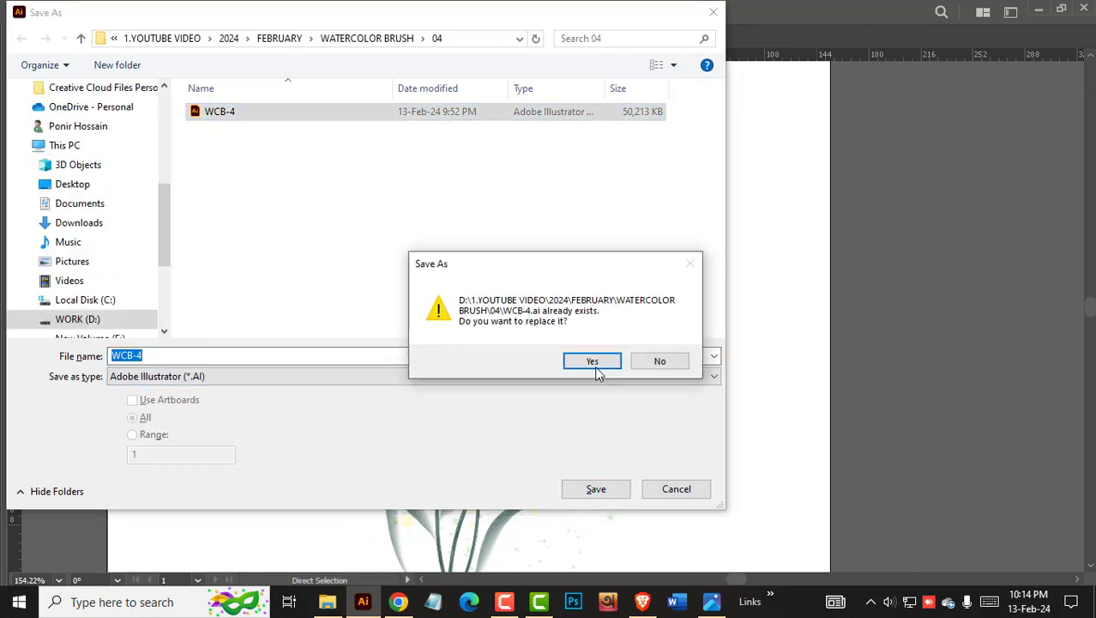
left_click(598, 365)
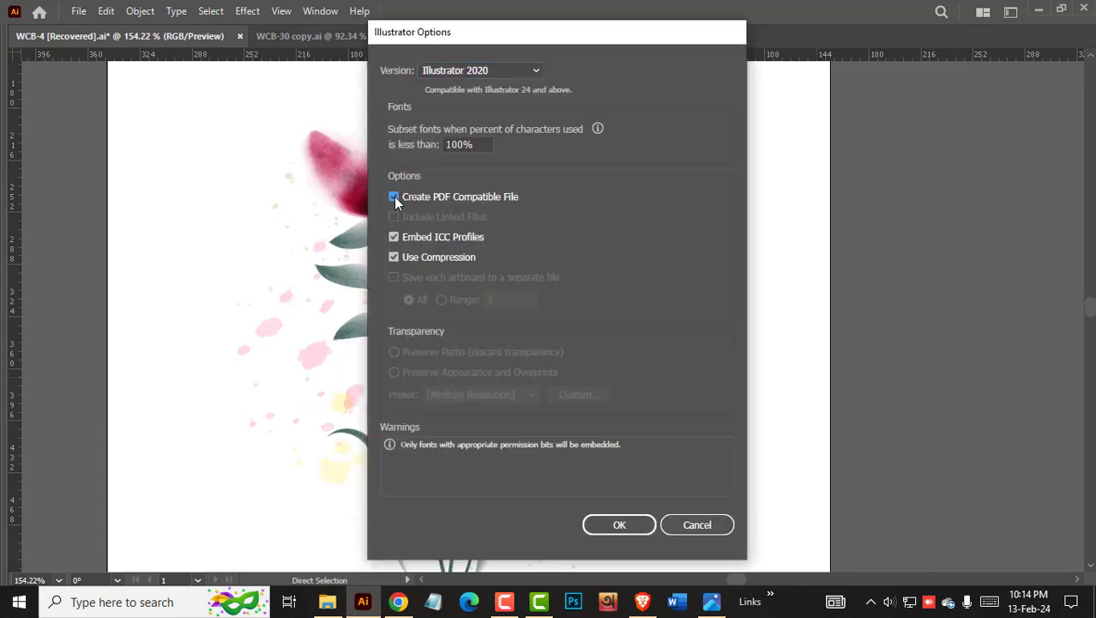
left_click(394, 196)
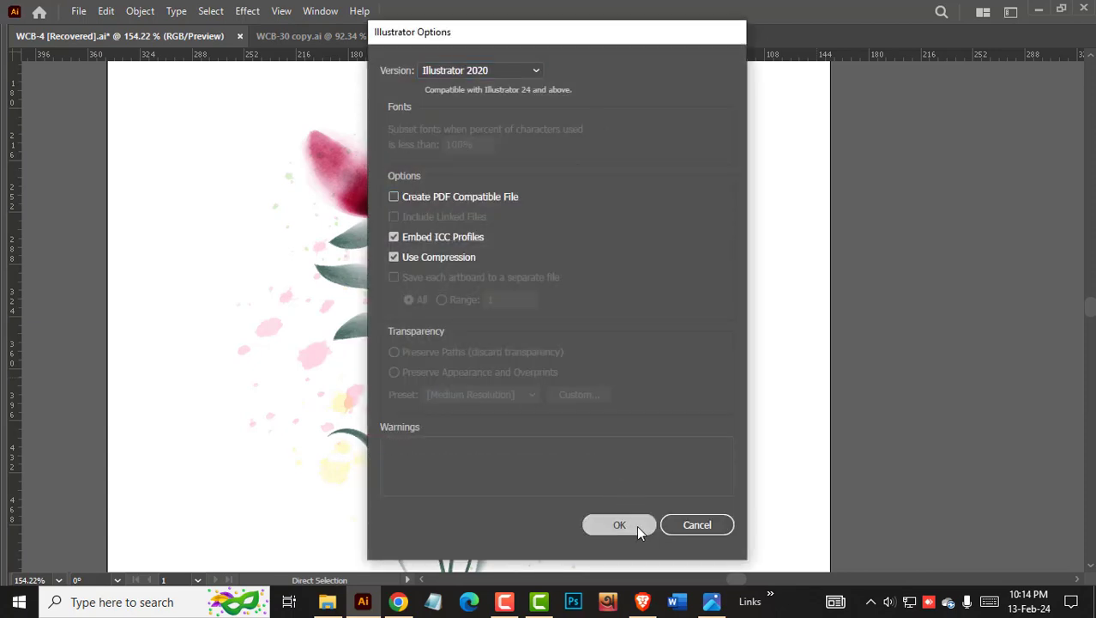
left_click(619, 525)
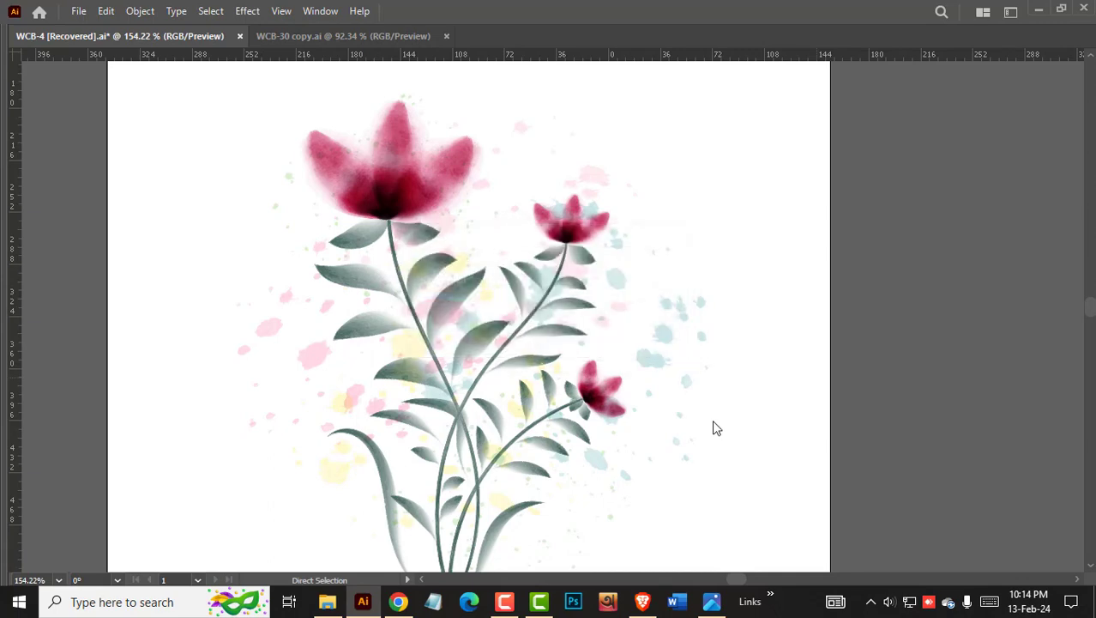
Examine the whole artboard, restore the hidden panels and show the layer list.
key("space")
key("ctrl+space")
left_click_drag(786, 411, 707, 383)
key("space")
left_click_drag(720, 367, 568, 386)
key("ctrl+space")
left_click_drag(432, 193, 758, 520)
key("Tab")
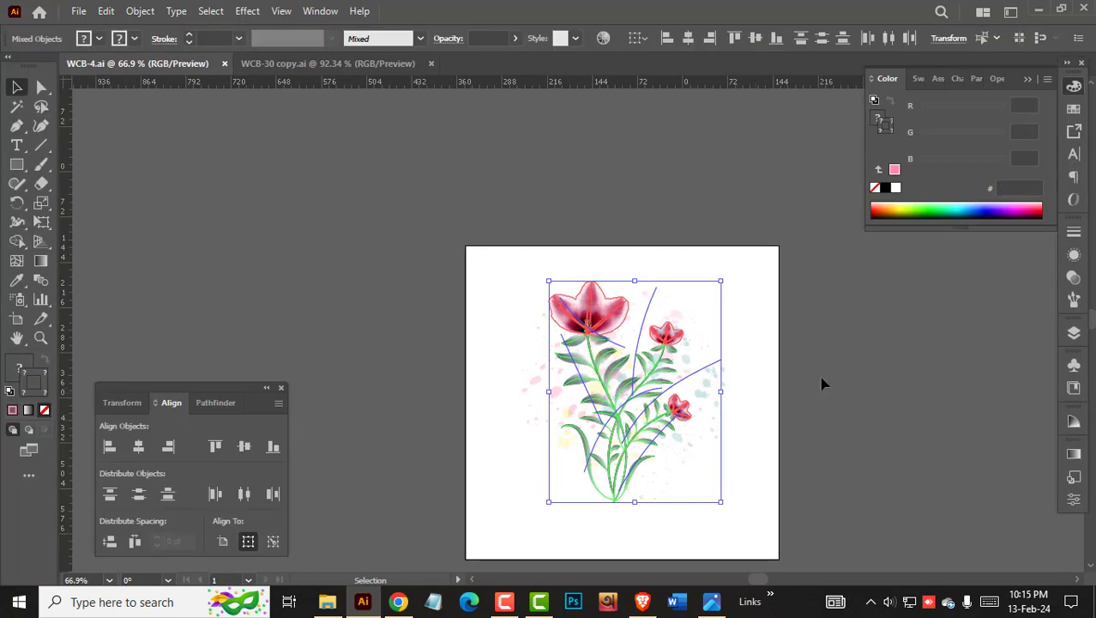
left_click(824, 383)
left_click(1076, 331)
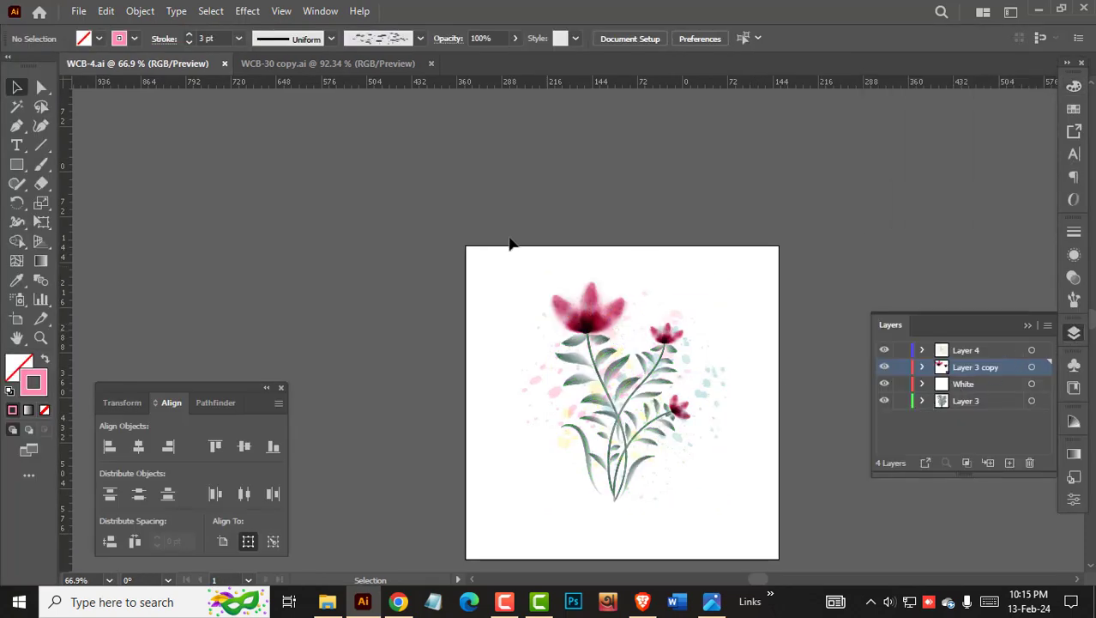
Enlarge the whole bouquet with its splatters to about 363 × 463 pt on the artboard and save the file.
left_click_drag(509, 245, 746, 553)
mouse_move(725, 394)
left_mouse_down()
mouse_move(734, 388)
mouse_move(744, 404)
mouse_move(745, 382)
left_mouse_up()
left_click(785, 397)
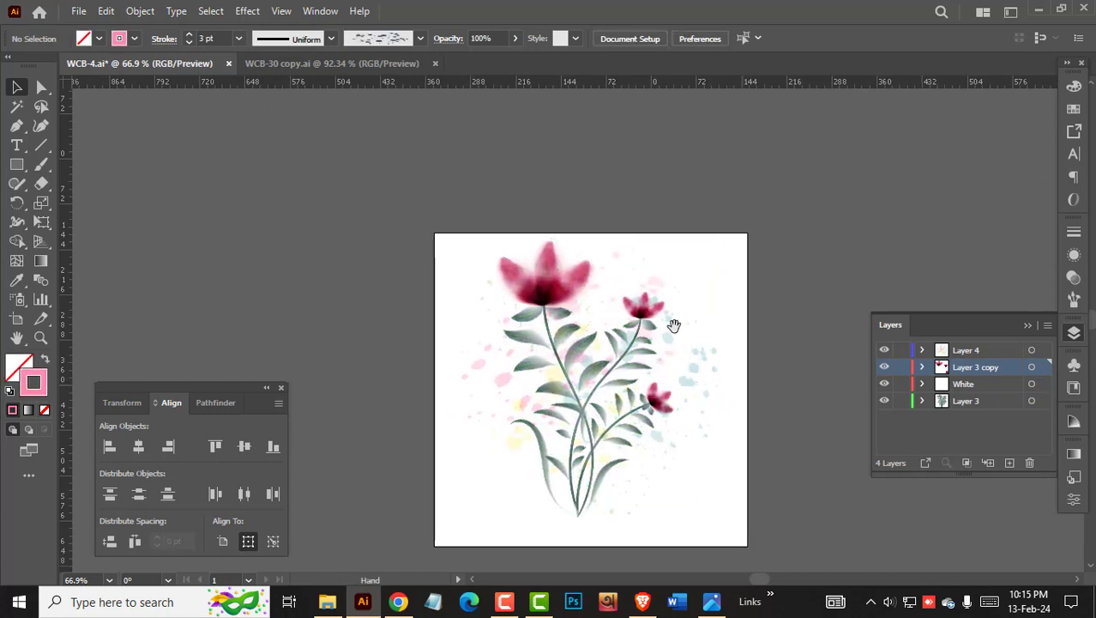
left_click_drag(789, 520, 793, 532)
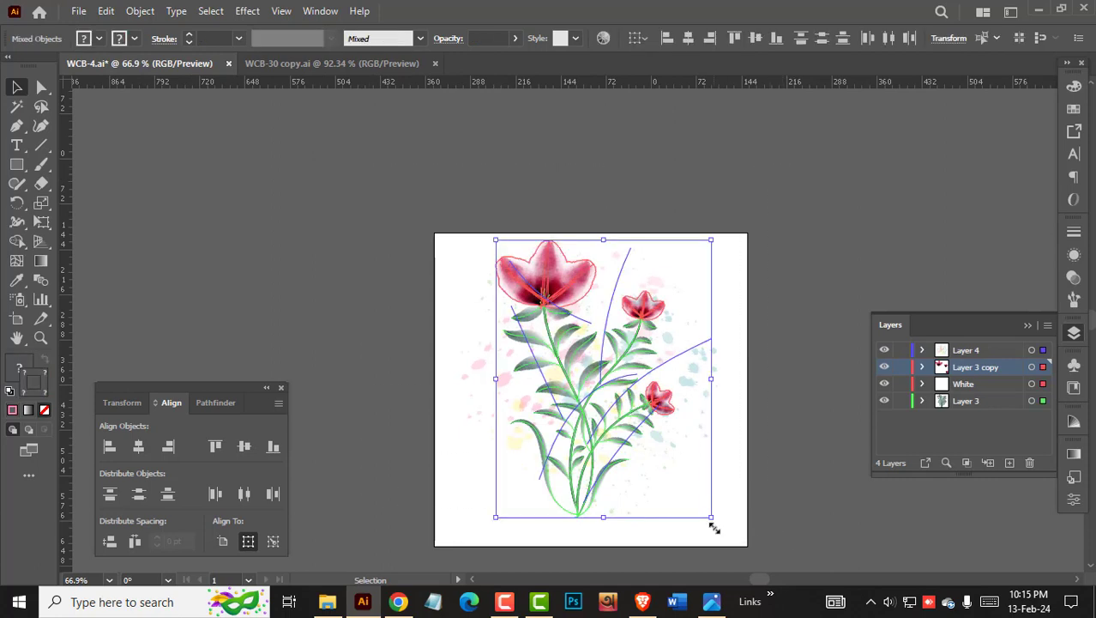
left_click_drag(714, 527, 725, 532)
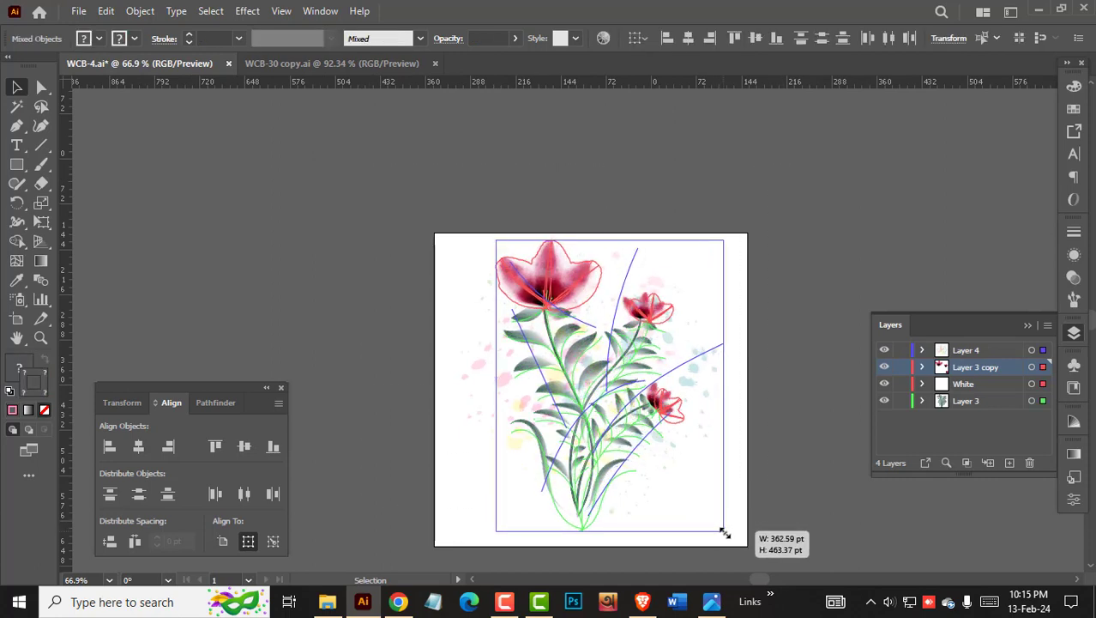
left_click(803, 499)
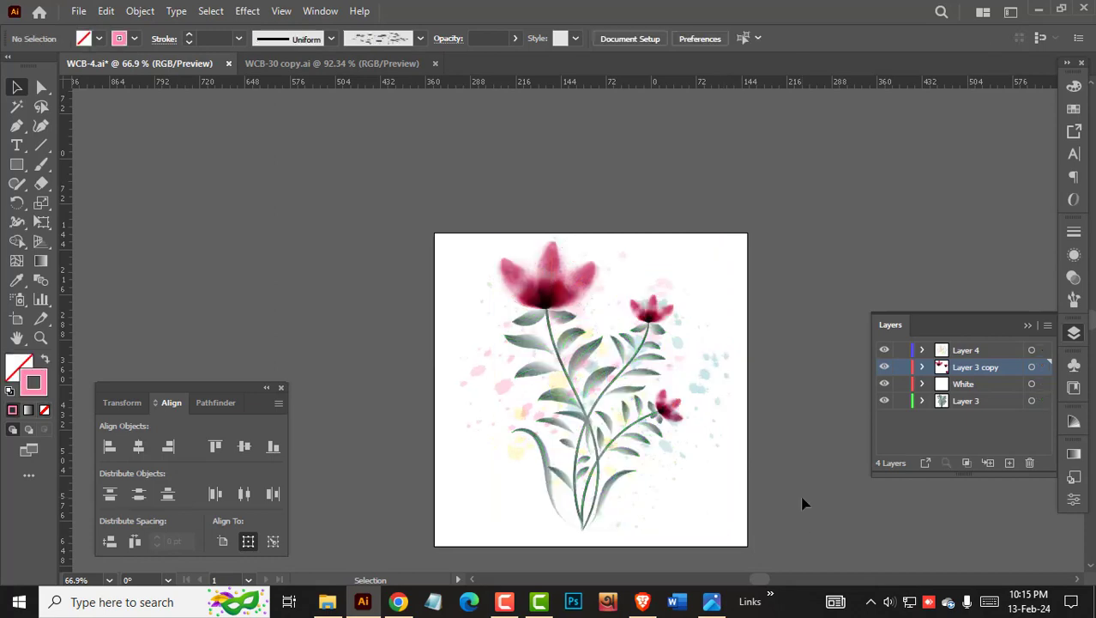
left_click_drag(733, 411, 700, 402)
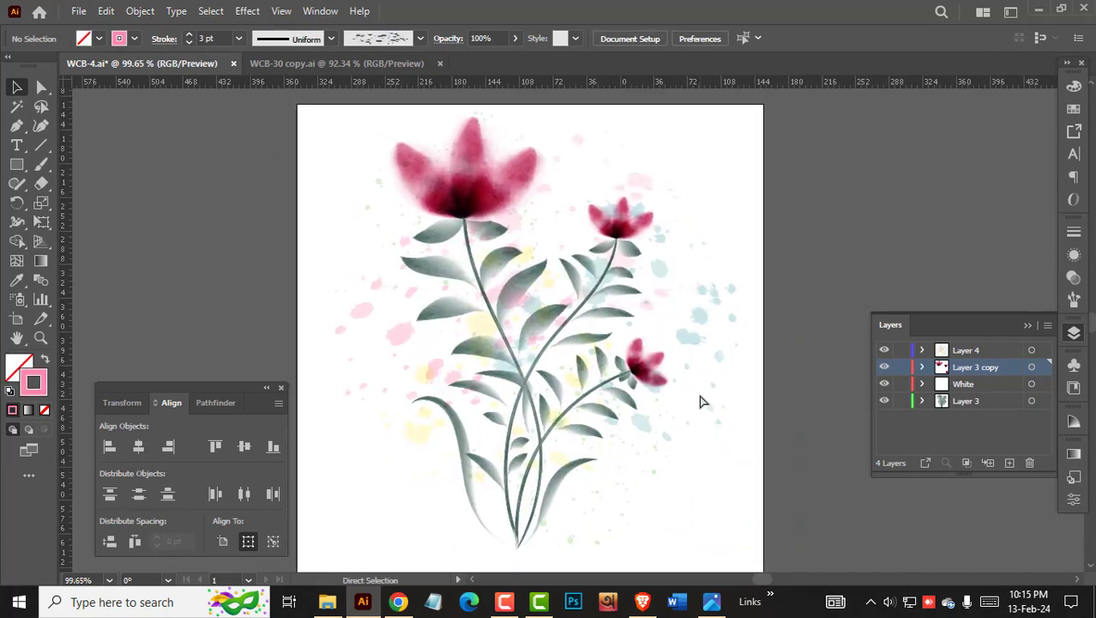
key("ctrl+s")
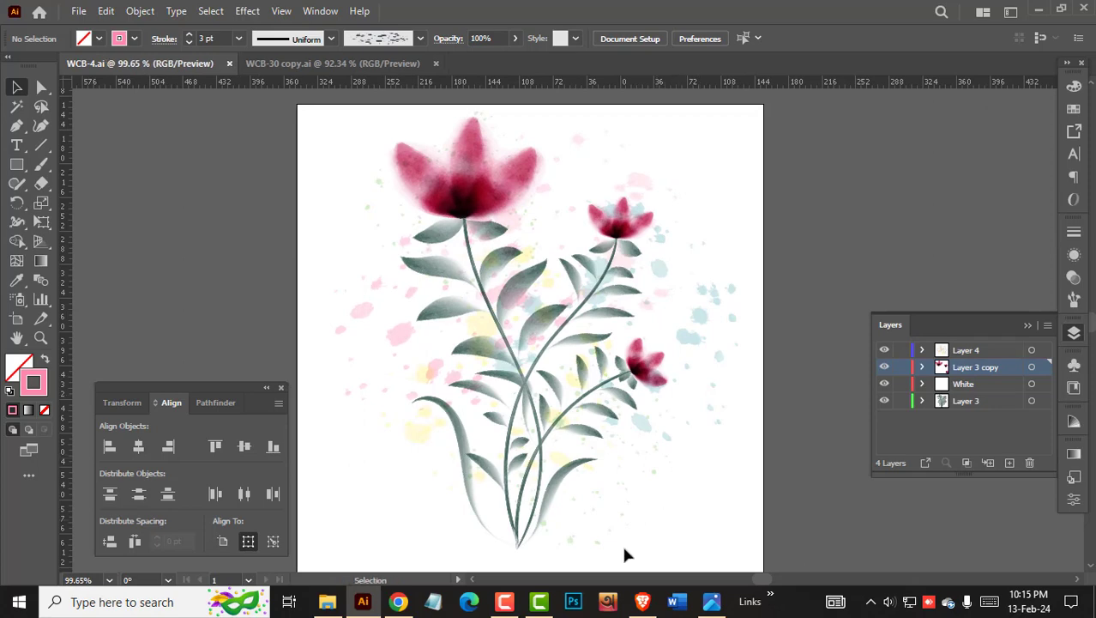
left_click(504, 601)
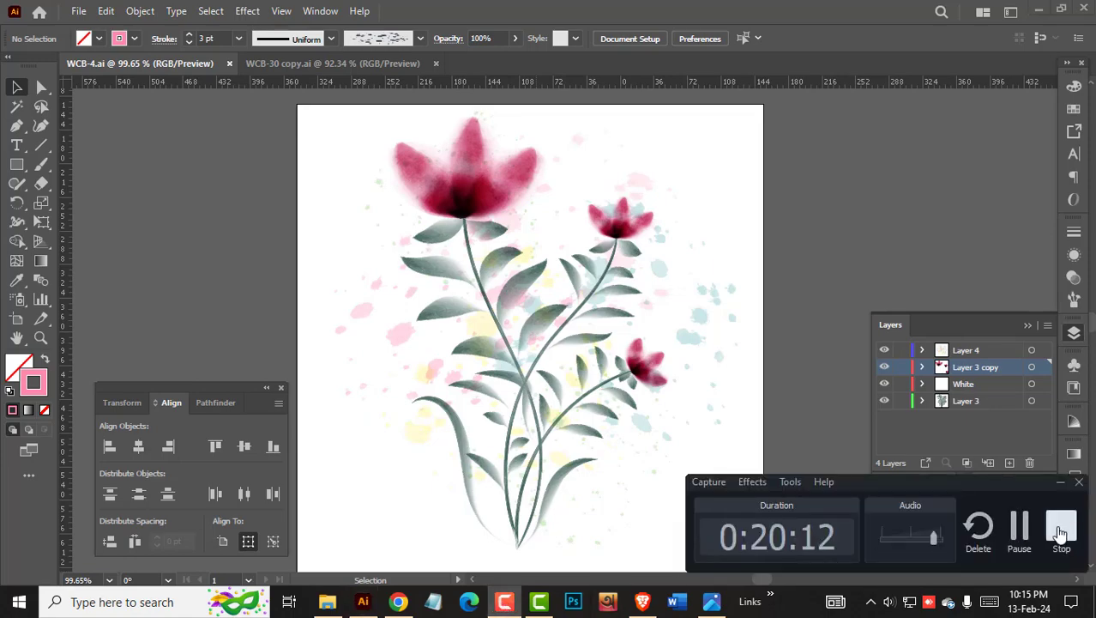
left_click(1061, 534)
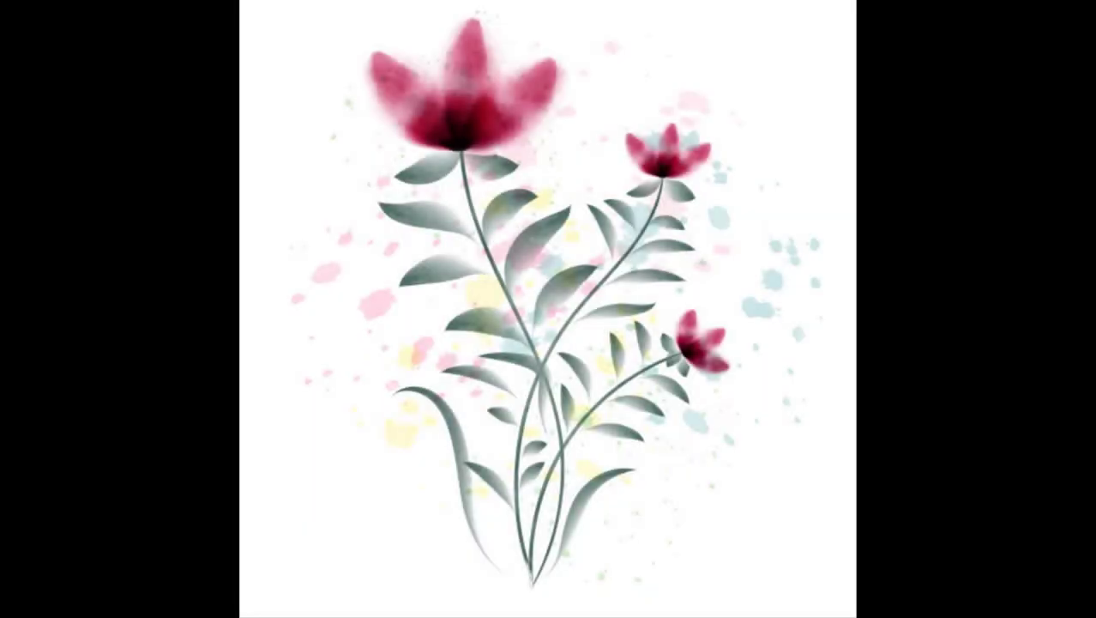